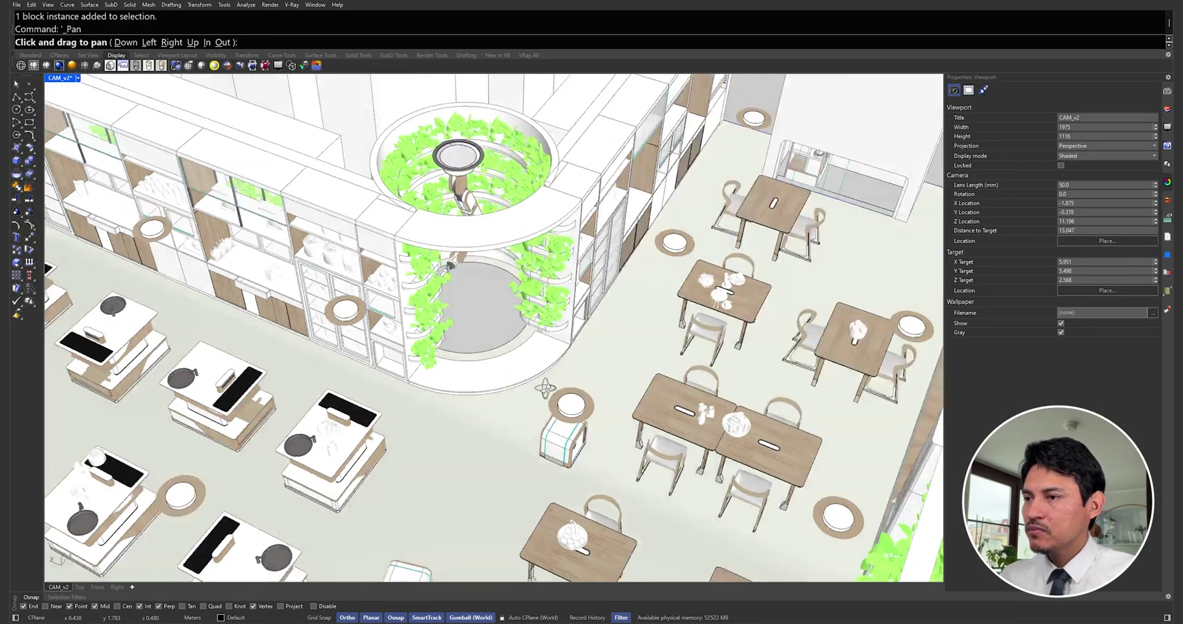
# Zoom, pan and orbit the café view toward the kitchen islands
pyautogui.scroll(-5, 542, 375)
pyautogui.scroll(-5, 483, 290)
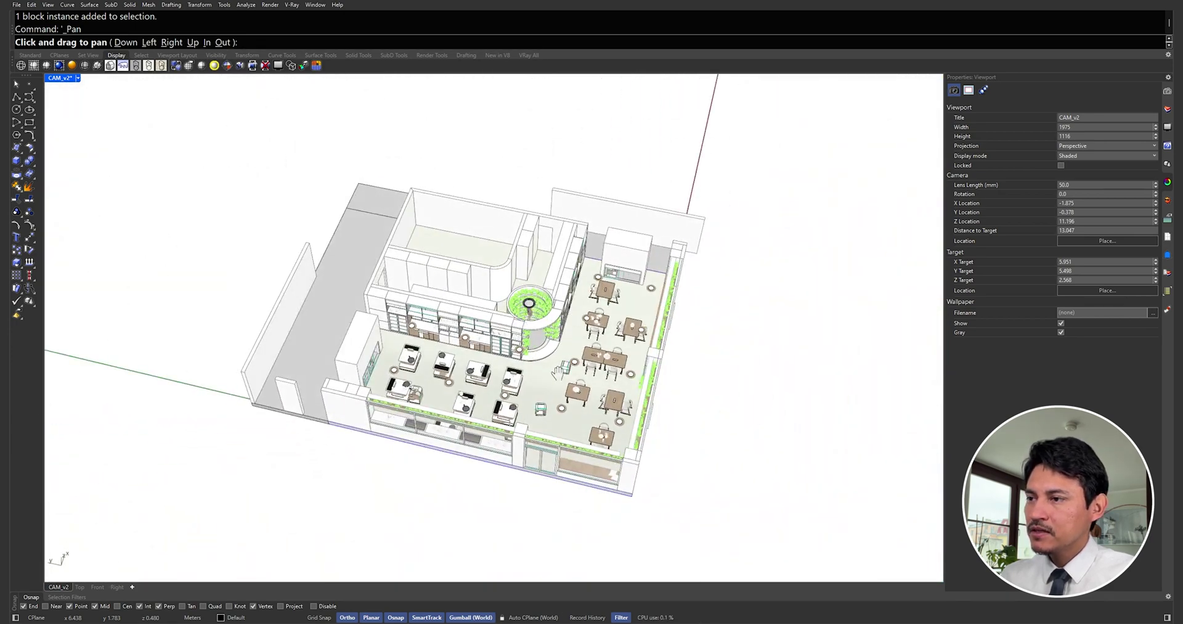
pyautogui.moveTo(557, 371); pyautogui.dragTo(545, 368)
pyautogui.moveTo(542, 414); pyautogui.dragTo(443, 379)
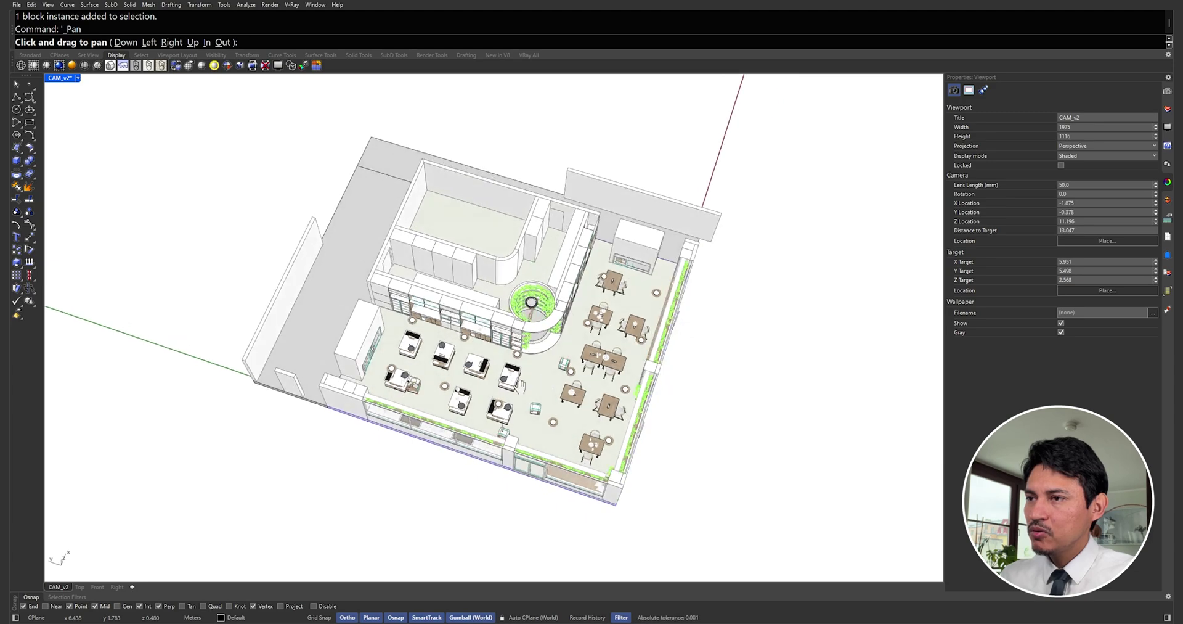
pyautogui.moveTo(520, 385); pyautogui.dragTo(526, 396)
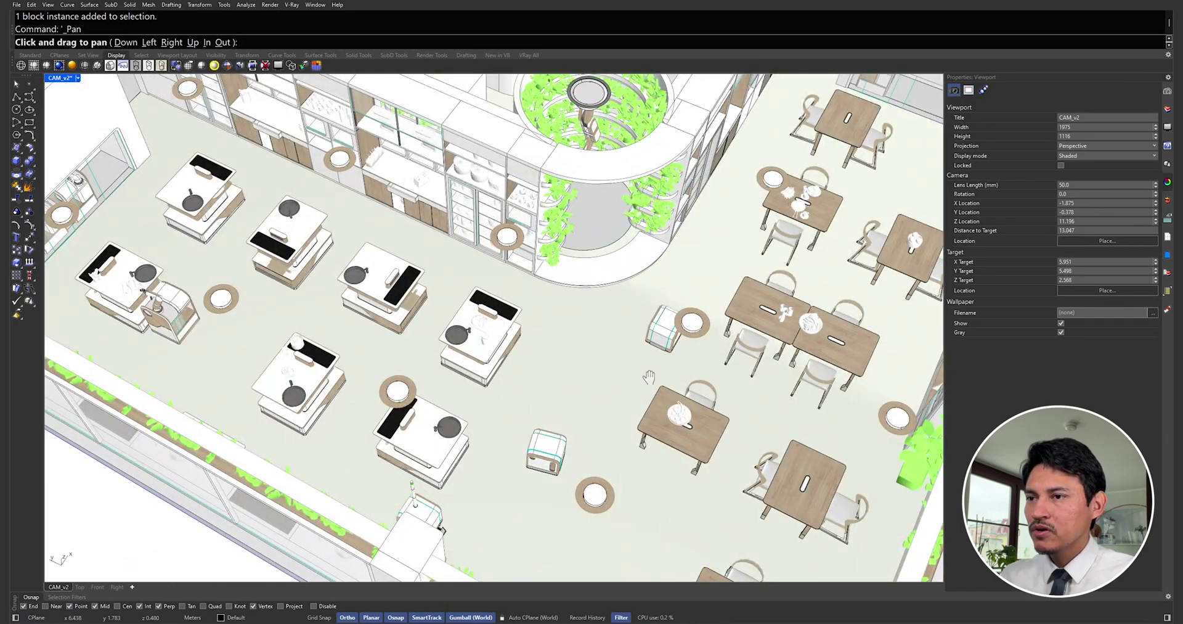
pyautogui.scroll(-2, 649, 378)
pyautogui.scroll(-2, 635, 369)
pyautogui.scroll(-3, 635, 369)
pyautogui.scroll(-2, 636, 369)
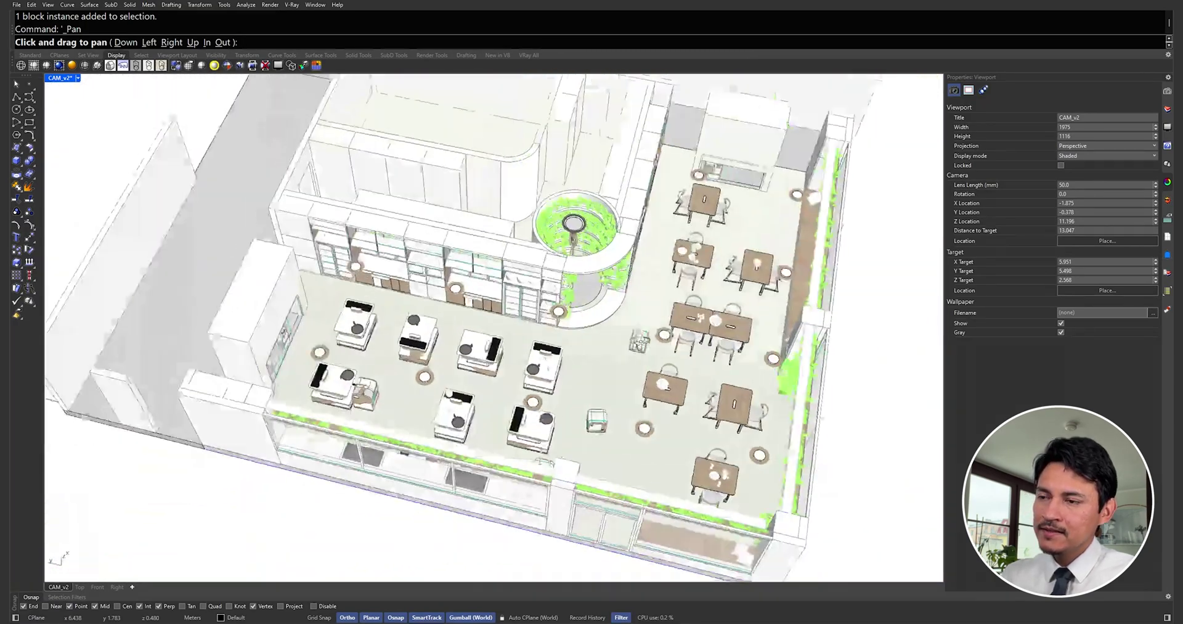
pyautogui.moveTo(639, 341)
pyautogui.mouseDown(button='right')
pyautogui.moveTo(669, 391)
pyautogui.moveTo(602, 391)
pyautogui.moveTo(655, 396)
pyautogui.moveTo(626, 401)
pyautogui.moveTo(701, 382)
pyautogui.mouseUp(button='right')
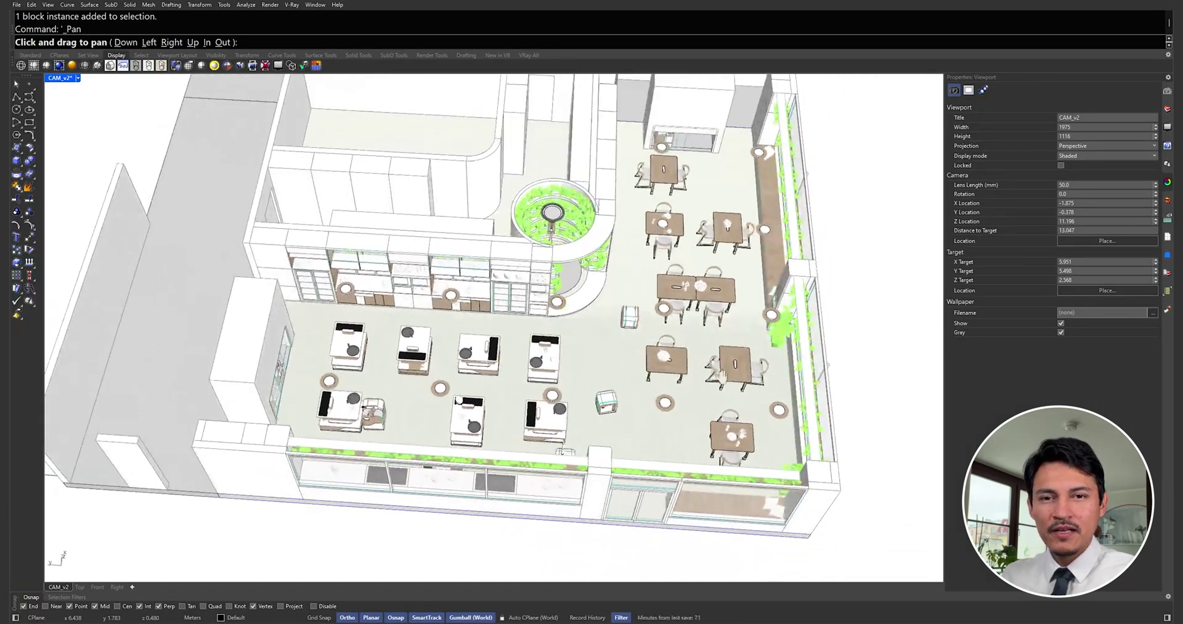
pyautogui.scroll(2, 701, 382)
pyautogui.scroll(2, 715, 368)
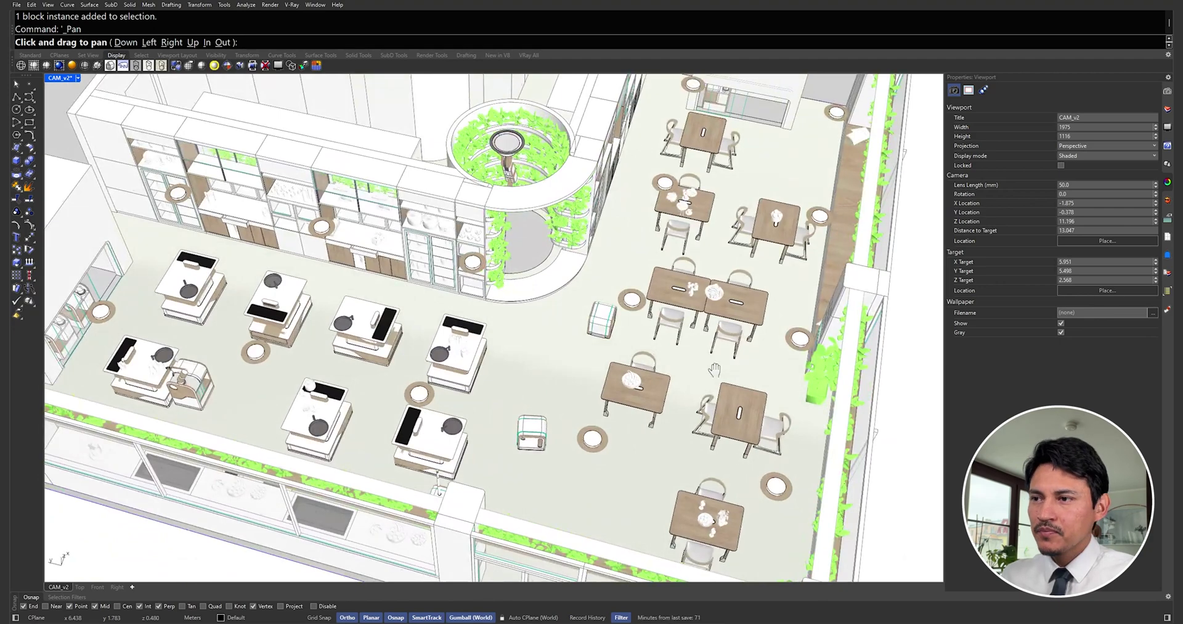
pyautogui.moveTo(688, 375); pyautogui.dragTo(610, 370, button='right')
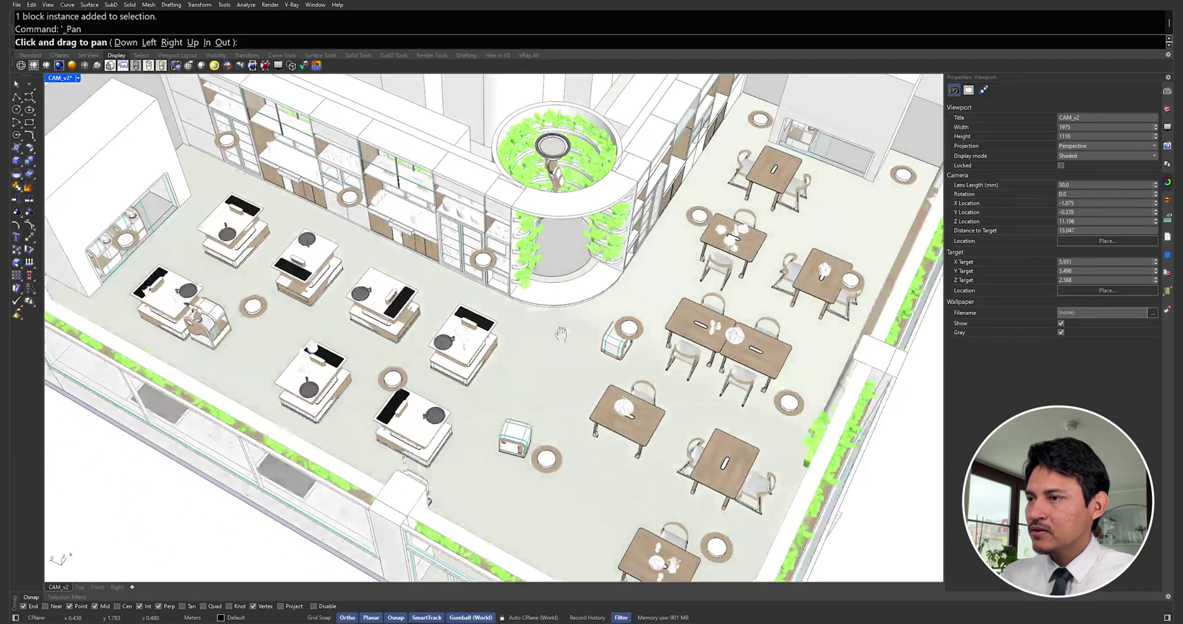
pyautogui.moveTo(555, 333); pyautogui.dragTo(481, 341, button='right')
# Inspect blocks by picking an island object, a café table and the Kitchen_05_Storage cabinet
pyautogui.click(493, 351)
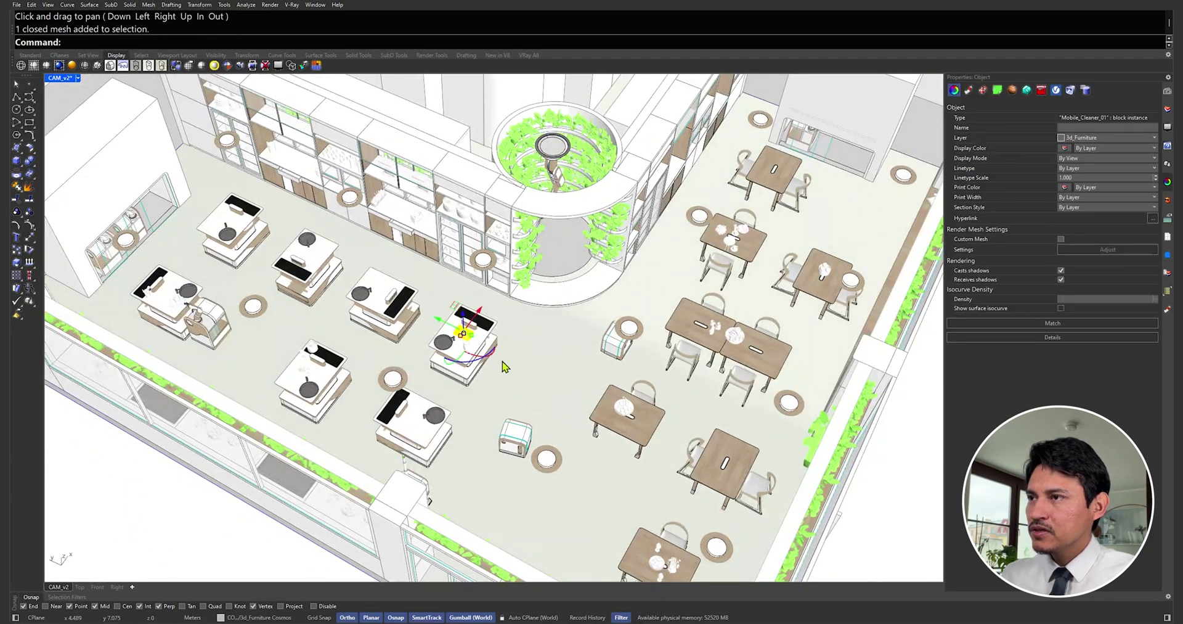
pyautogui.click(614, 393)
pyautogui.scroll(3, 480, 218)
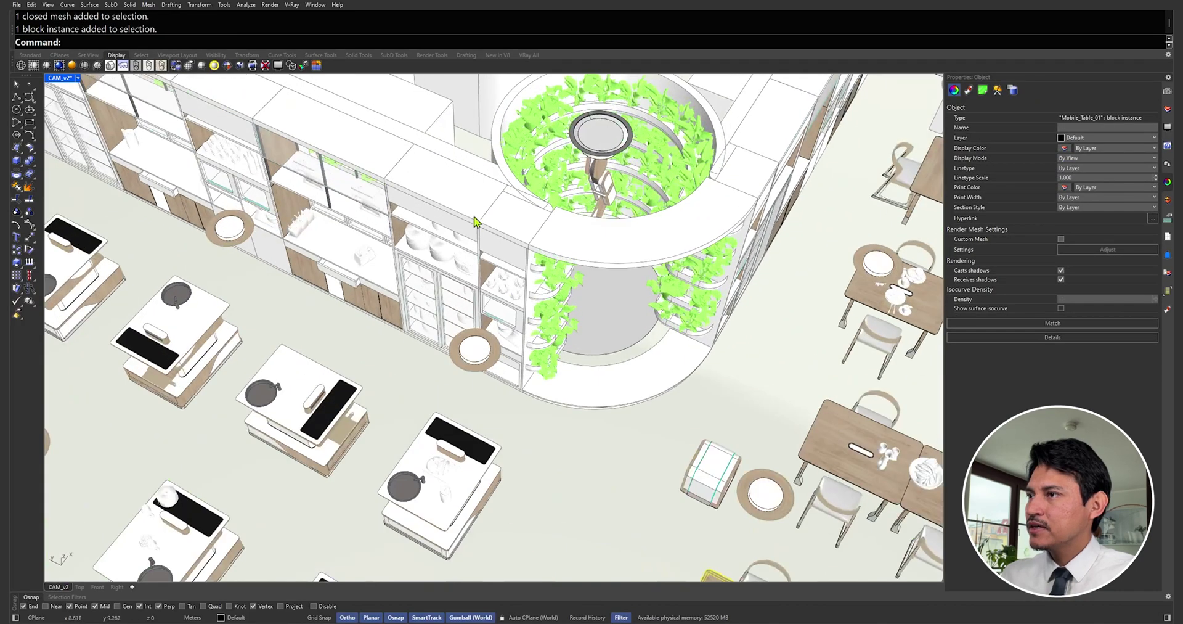
pyautogui.click(465, 219)
pyautogui.press('Escape')
pyautogui.click(352, 161)
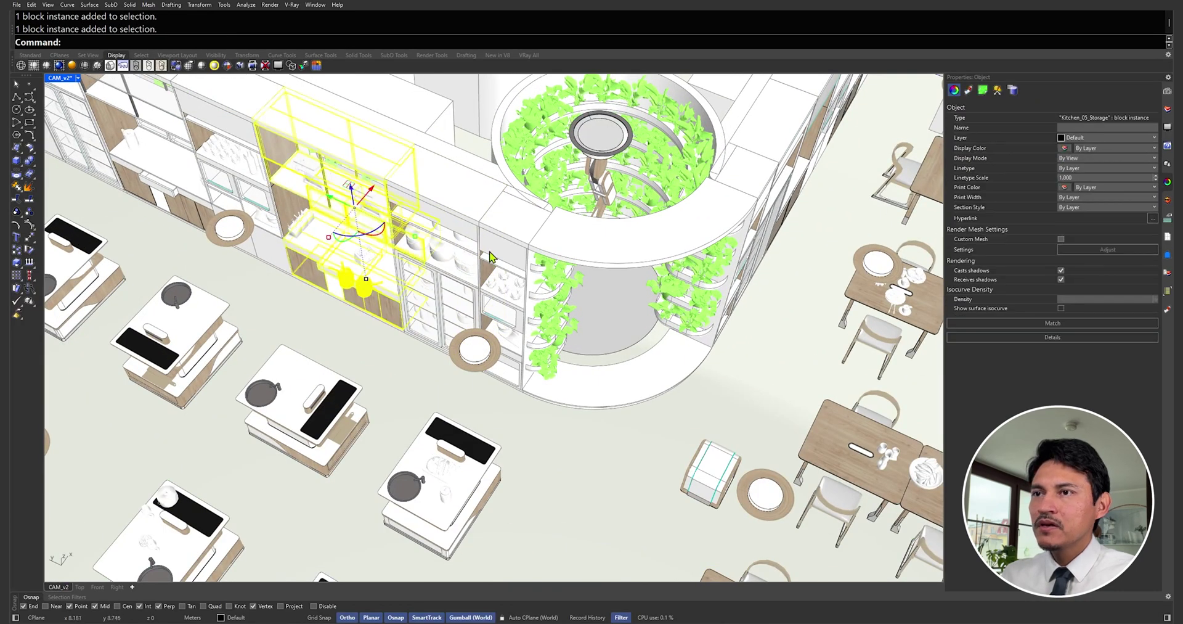
pyautogui.scroll(-5, 493, 247)
pyautogui.moveTo(520, 249); pyautogui.dragTo(480, 252, button='right')
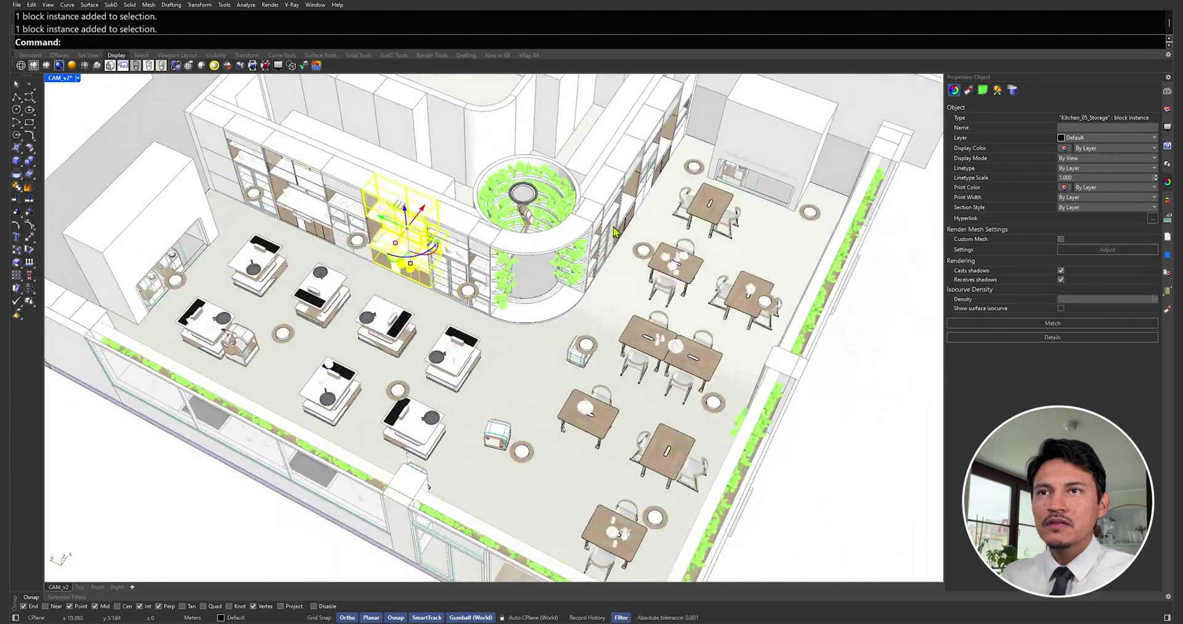
pyautogui.moveTo(615, 232); pyautogui.dragTo(634, 222, button='right')
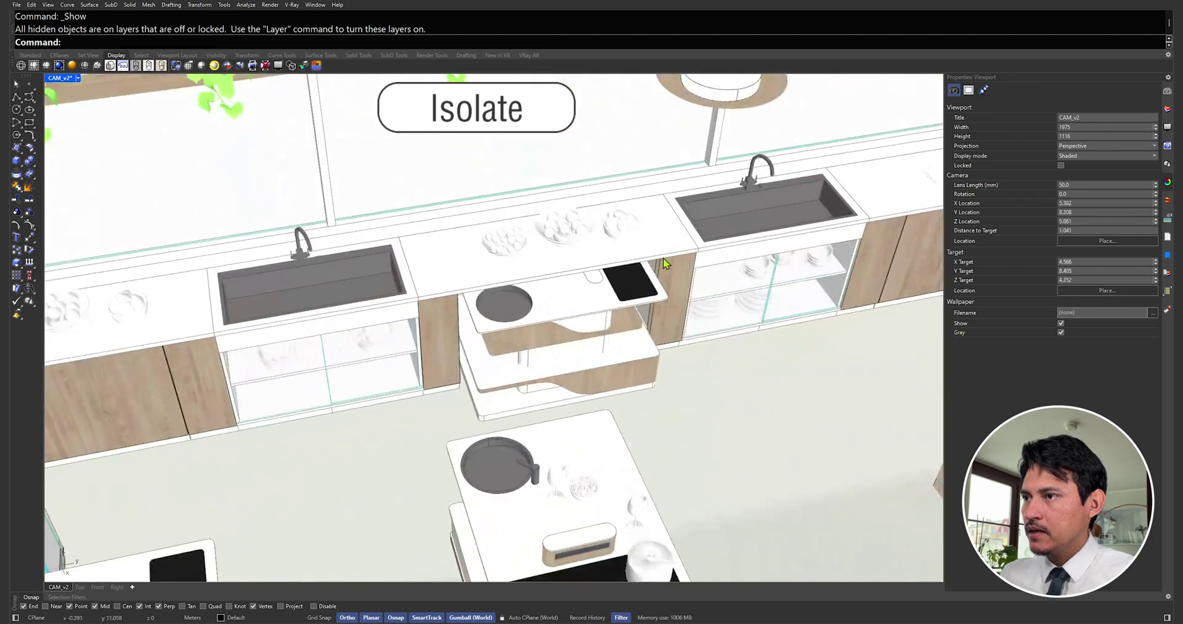
# Isolate the kitchen counter group, then window-select the whole counter again
pyautogui.click(589, 267)
pyautogui.write('Isolate')
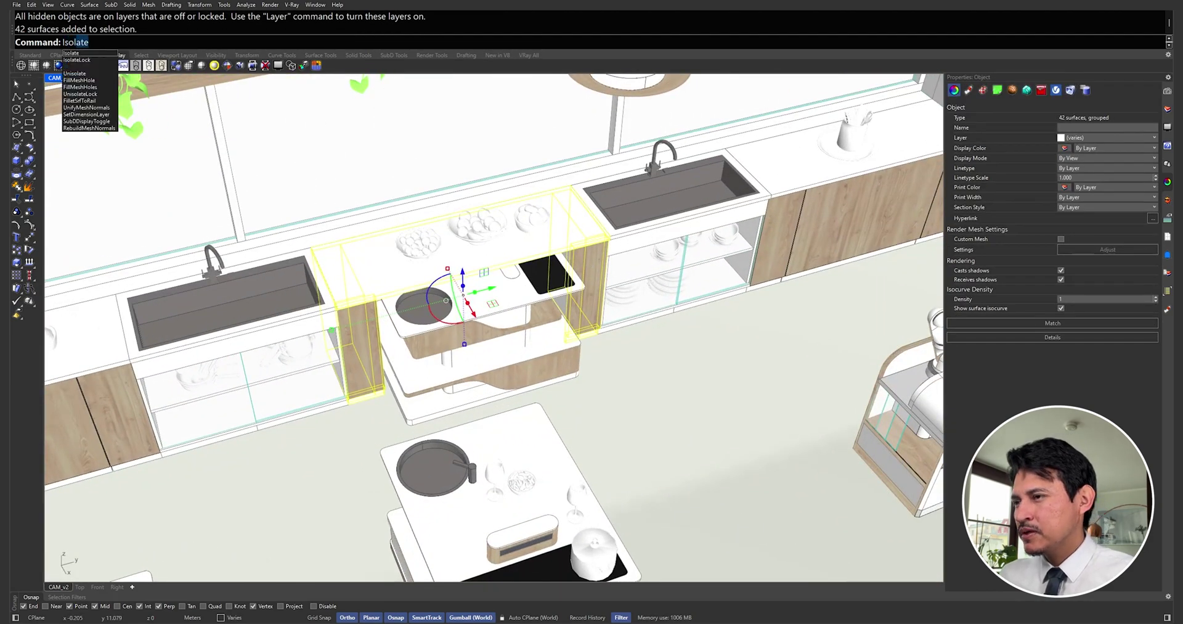
pyautogui.press('Return')
pyautogui.press('Escape')
pyautogui.moveTo(483, 218); pyautogui.dragTo(415, 225, button='right')
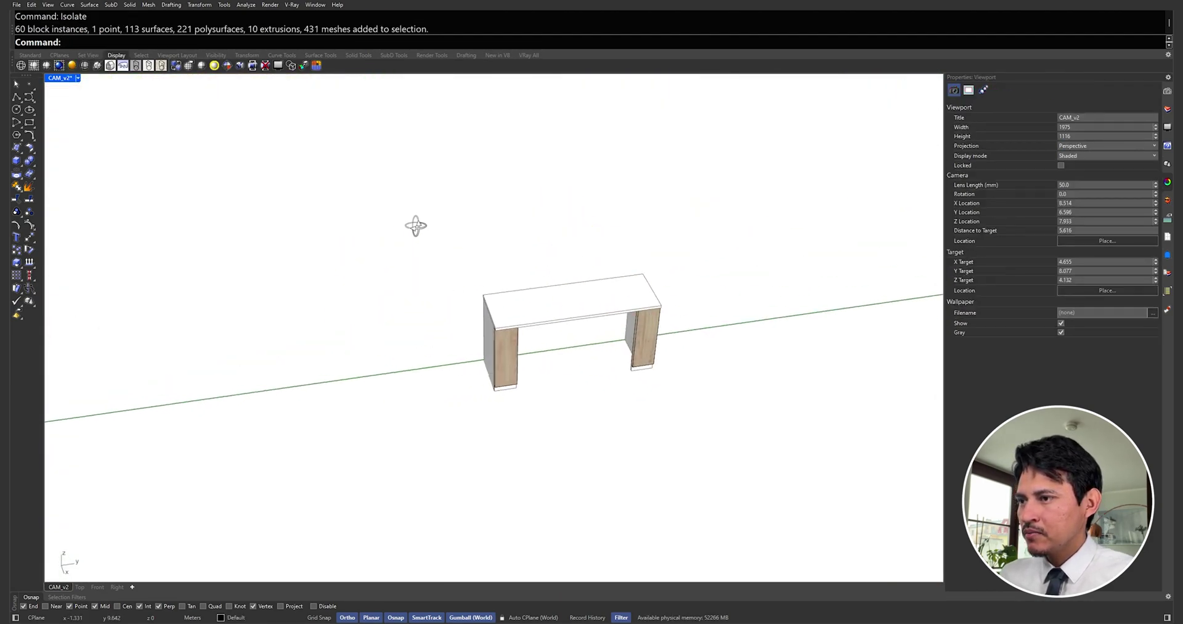
pyautogui.moveTo(454, 283); pyautogui.dragTo(475, 275, button='right')
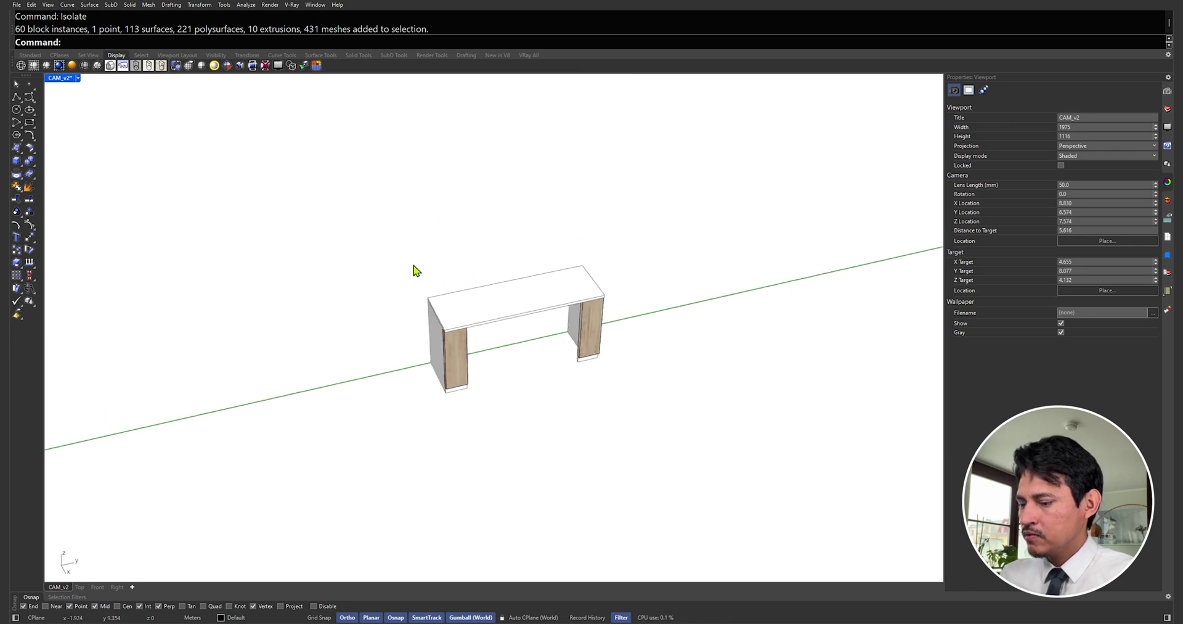
pyautogui.moveTo(404, 236); pyautogui.dragTo(628, 422)
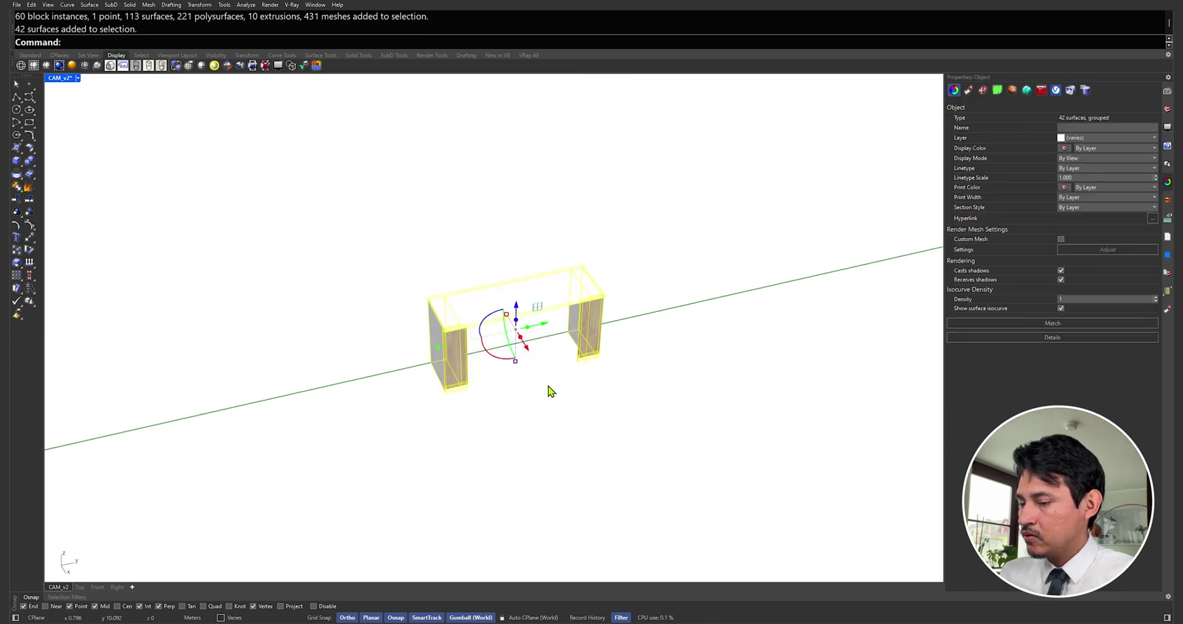
pyautogui.moveTo(441, 390); pyautogui.dragTo(430, 386, button='right')
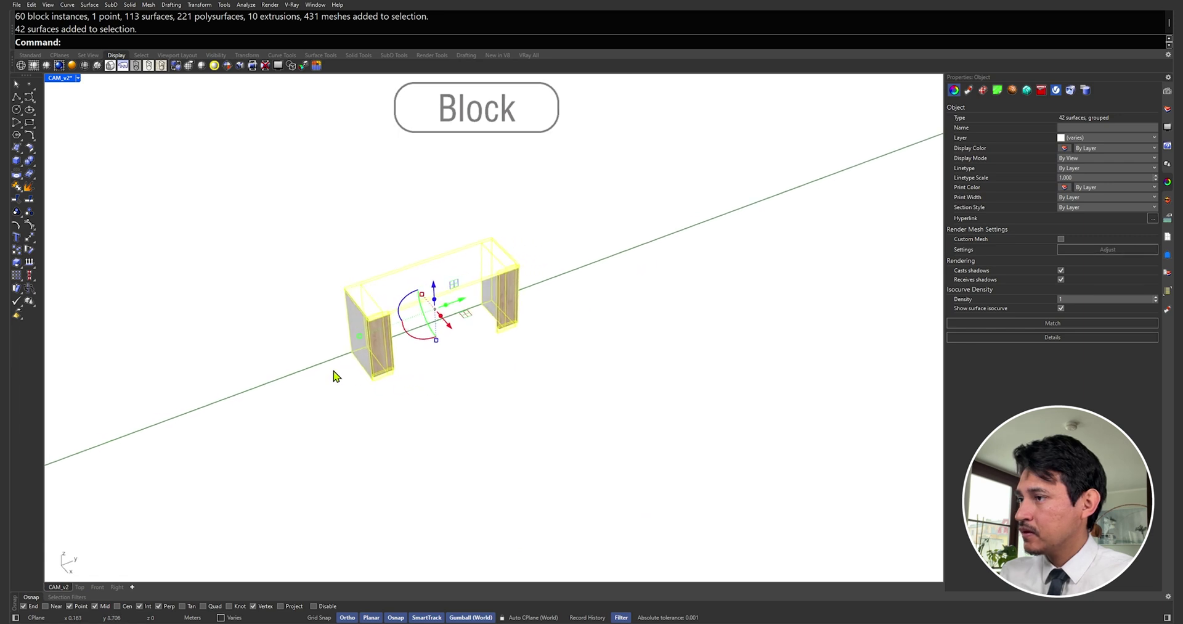
# Make the isolated counter a block named Test_01, based at its bottom corner
pyautogui.write('BlockManager')
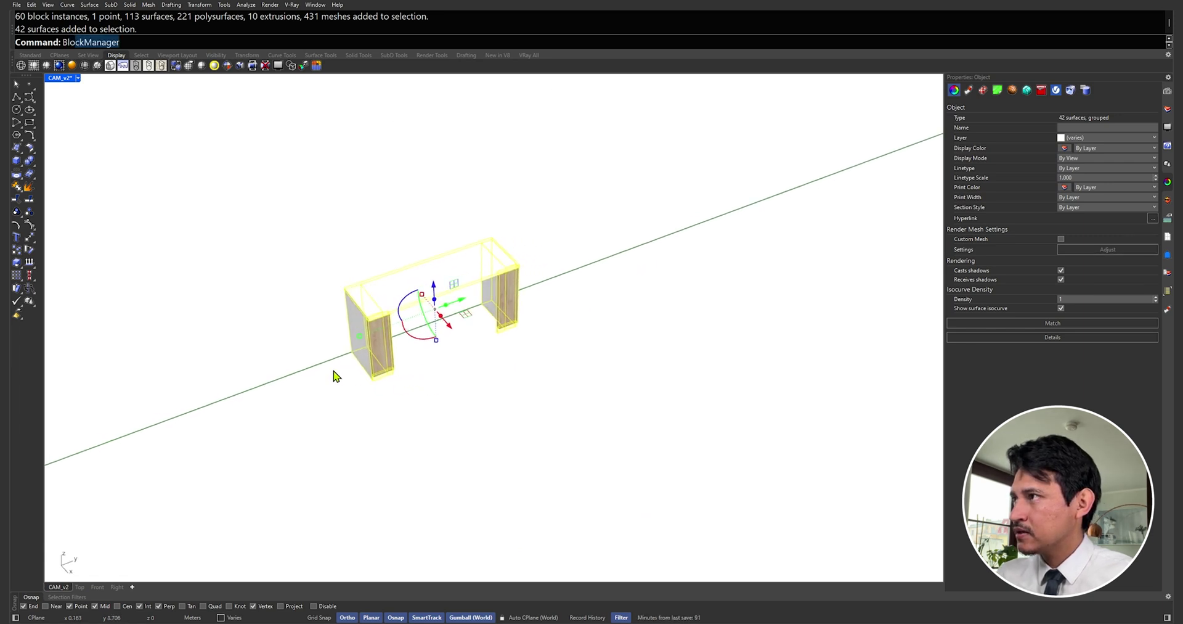
pyautogui.click(80, 54)
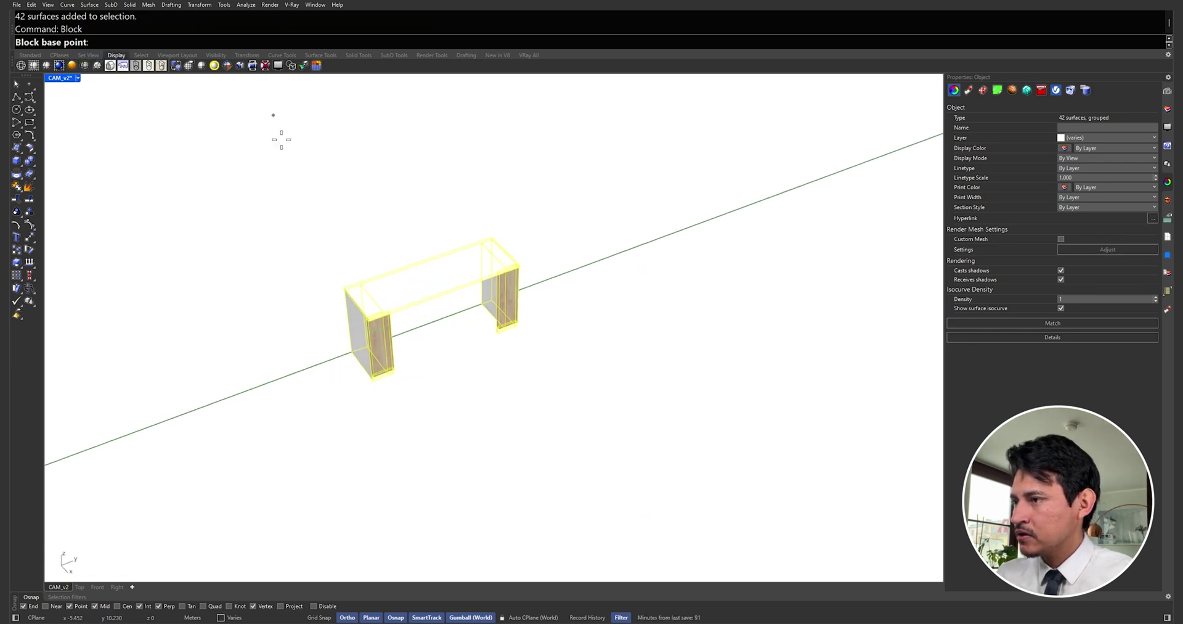
pyautogui.click(352, 353)
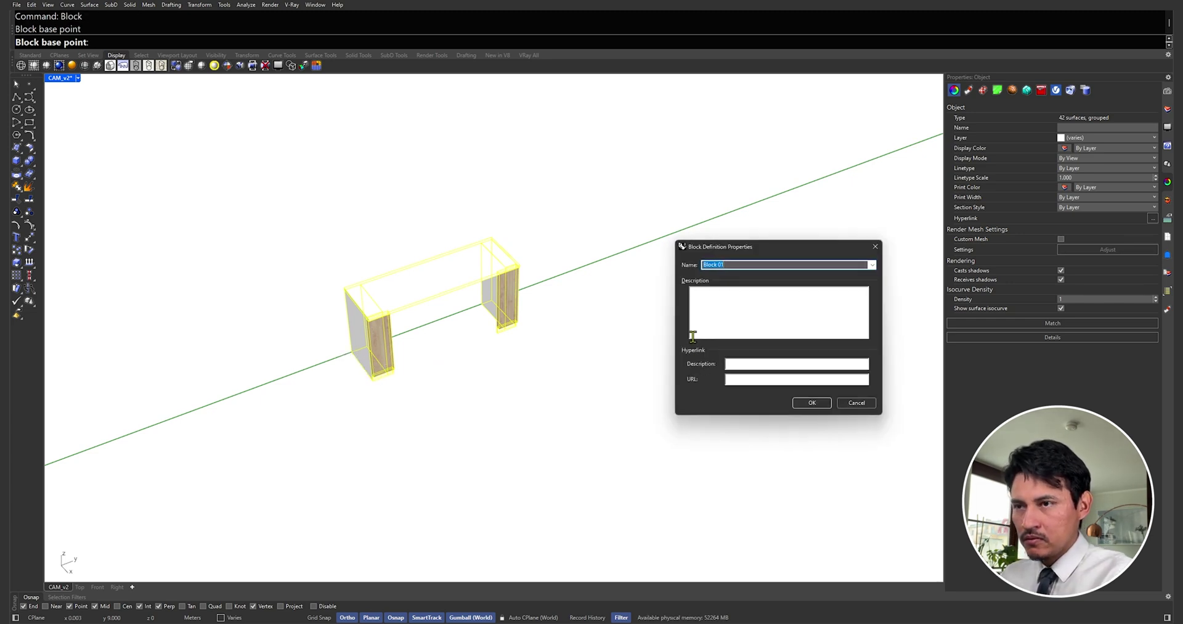
pyautogui.write('Test_')
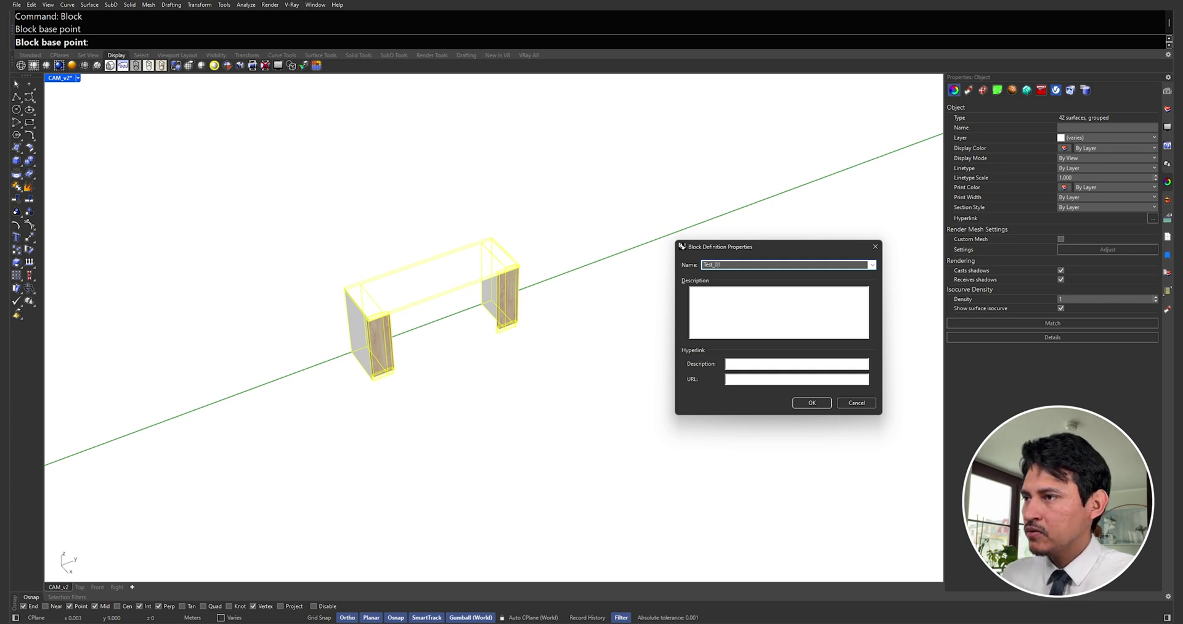
pyautogui.click(813, 403)
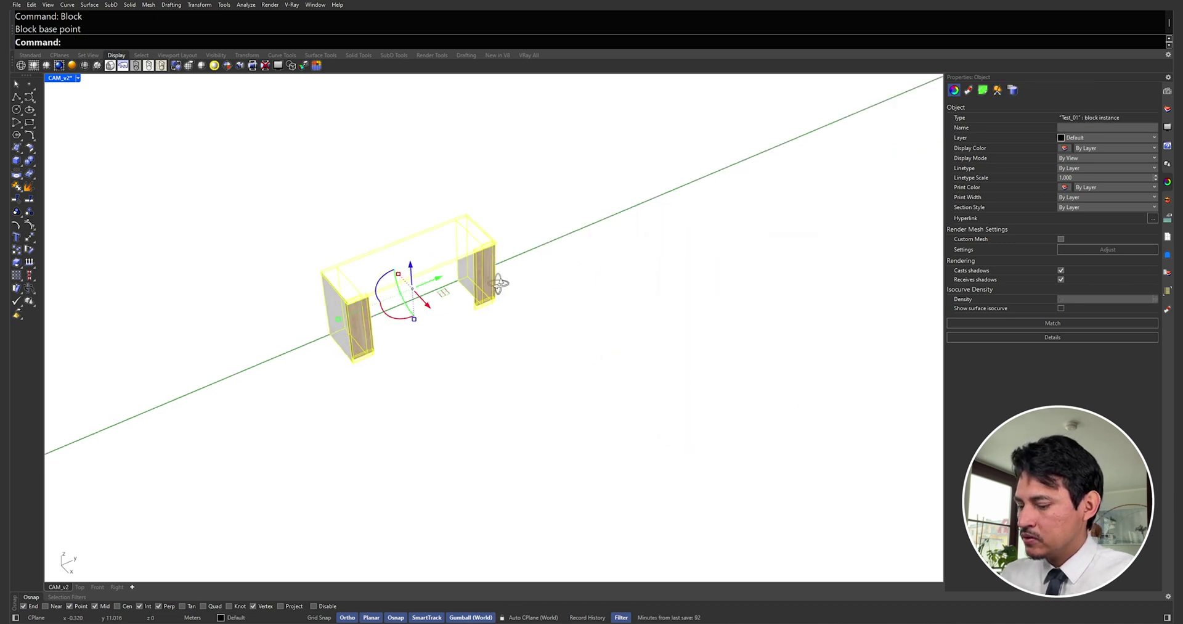
pyautogui.scroll(5, 502, 300)
pyautogui.press('Escape')
# List all 21 block definitions with BlockManager and orbit back to the kitchen islands
pyautogui.moveTo(399, 236); pyautogui.dragTo(404, 272, button='right')
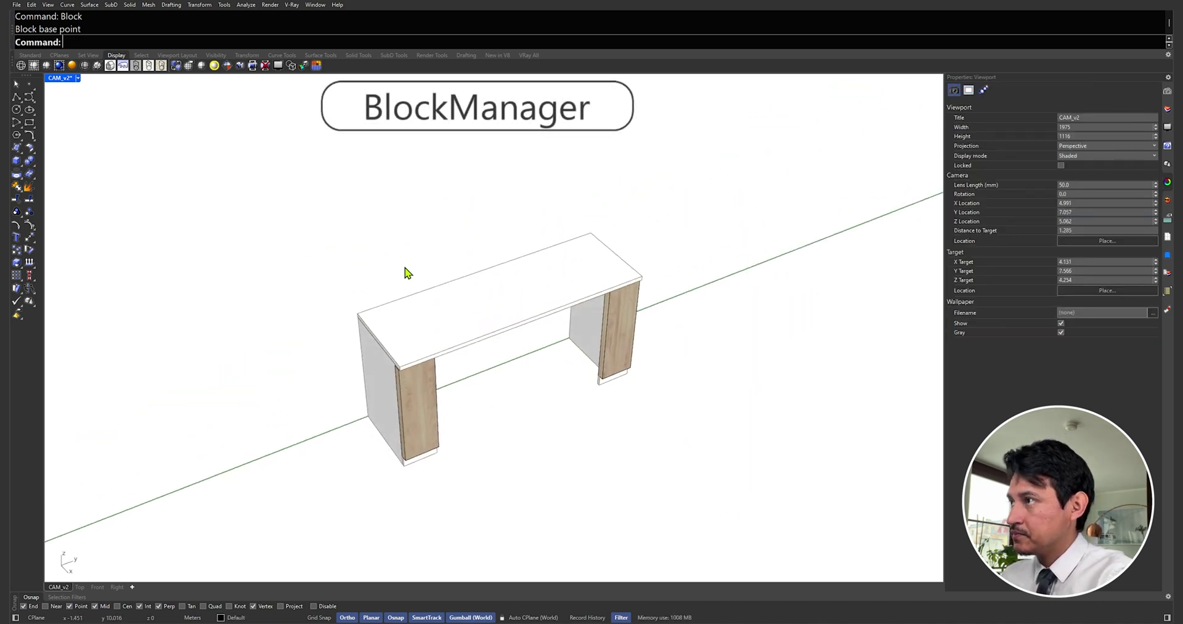
pyautogui.write('B')
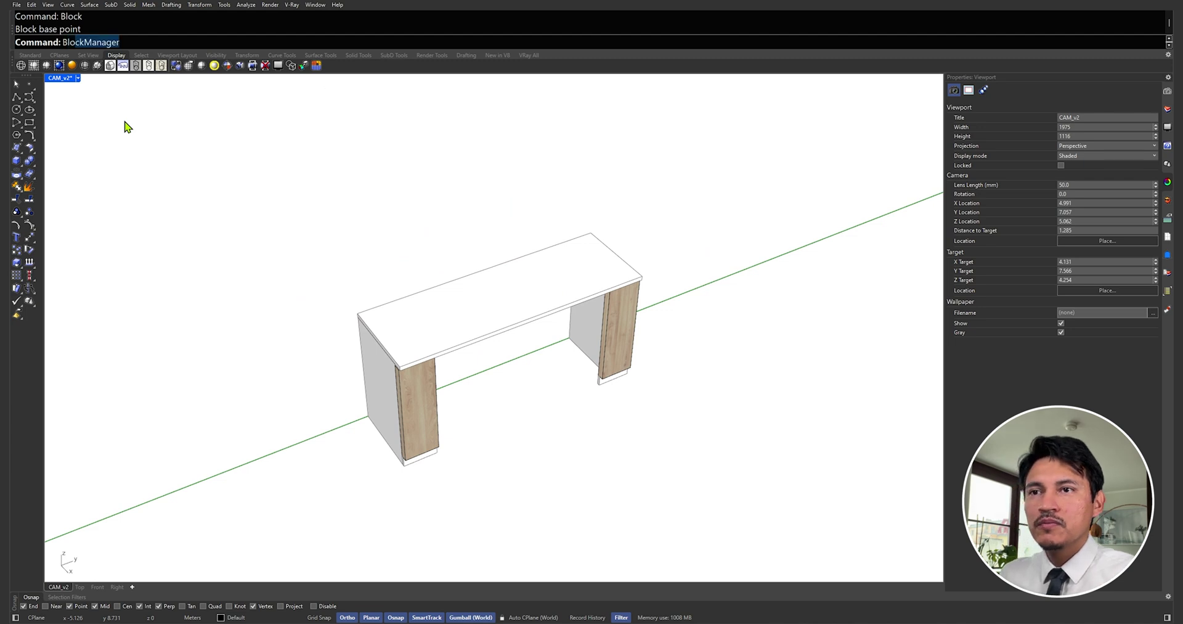
pyautogui.write('lockM')
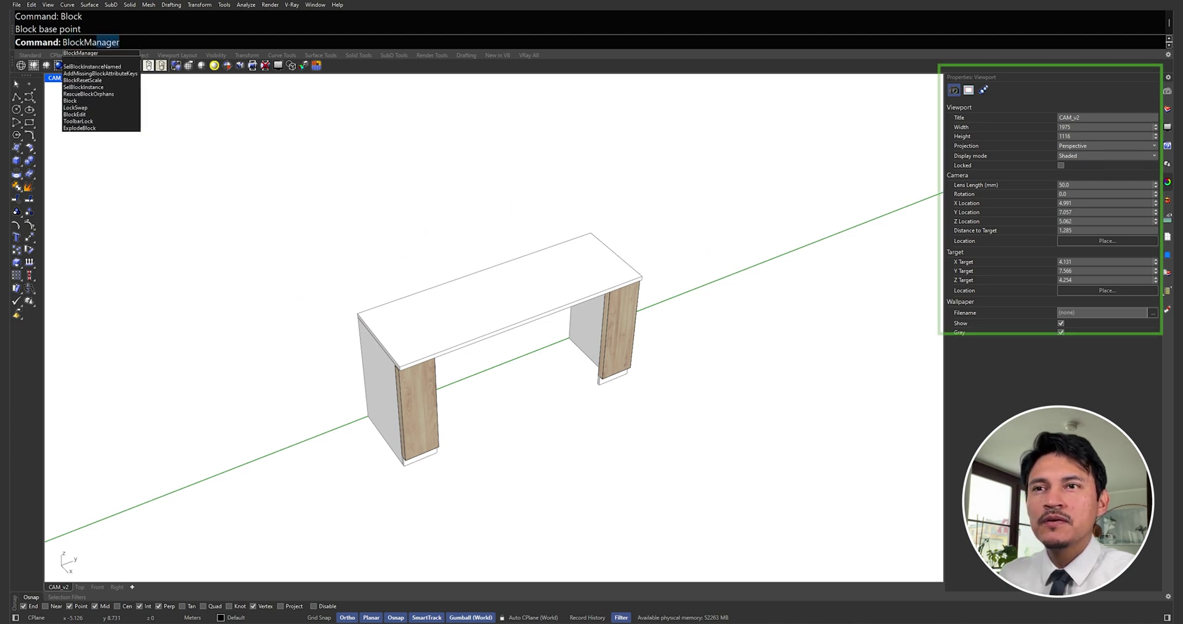
pyautogui.press('Return')
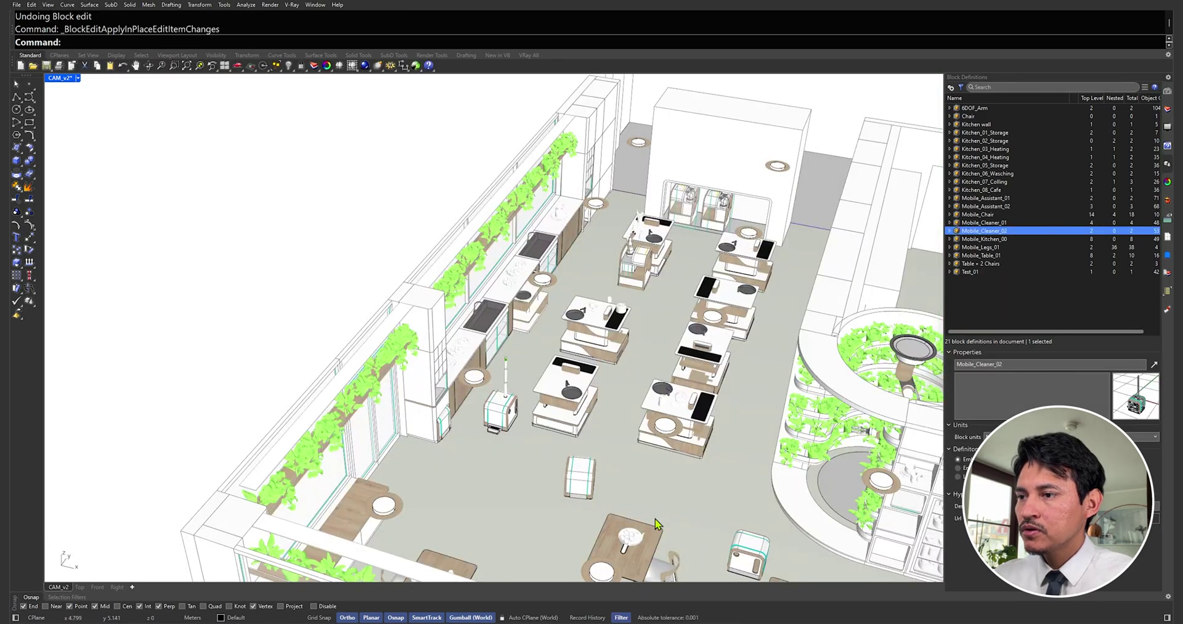
pyautogui.moveTo(655, 522)
pyautogui.mouseDown(button='right')
pyautogui.moveTo(547, 400)
pyautogui.moveTo(742, 396)
pyautogui.moveTo(547, 352)
pyautogui.mouseUp(button='right')
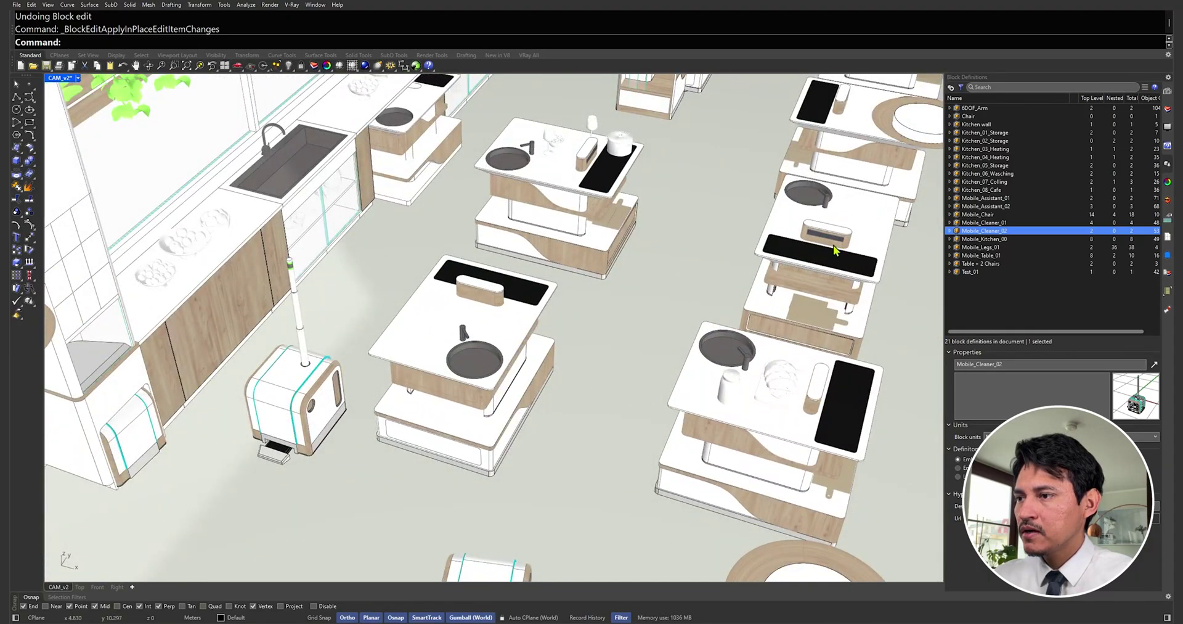
# Open the Mobile_Kitchen_00 island block for editing with BlockEdit
pyautogui.click(488, 399)
pyautogui.scroll(3, 487, 395)
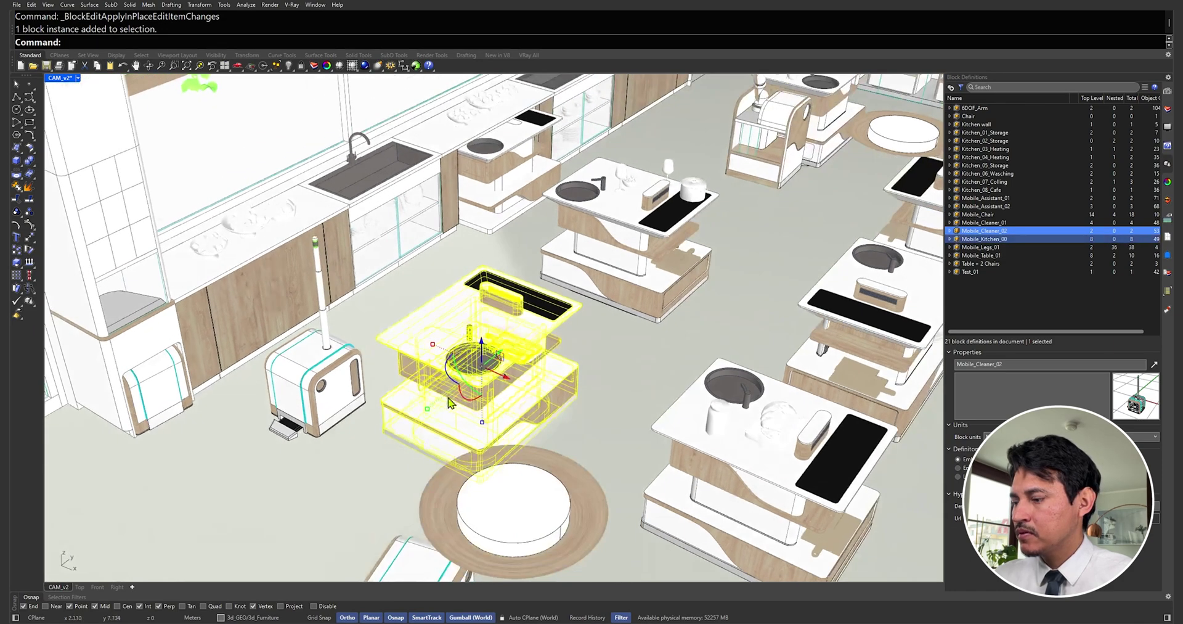
pyautogui.scroll(3, 453, 404)
pyautogui.scroll(3, 456, 369)
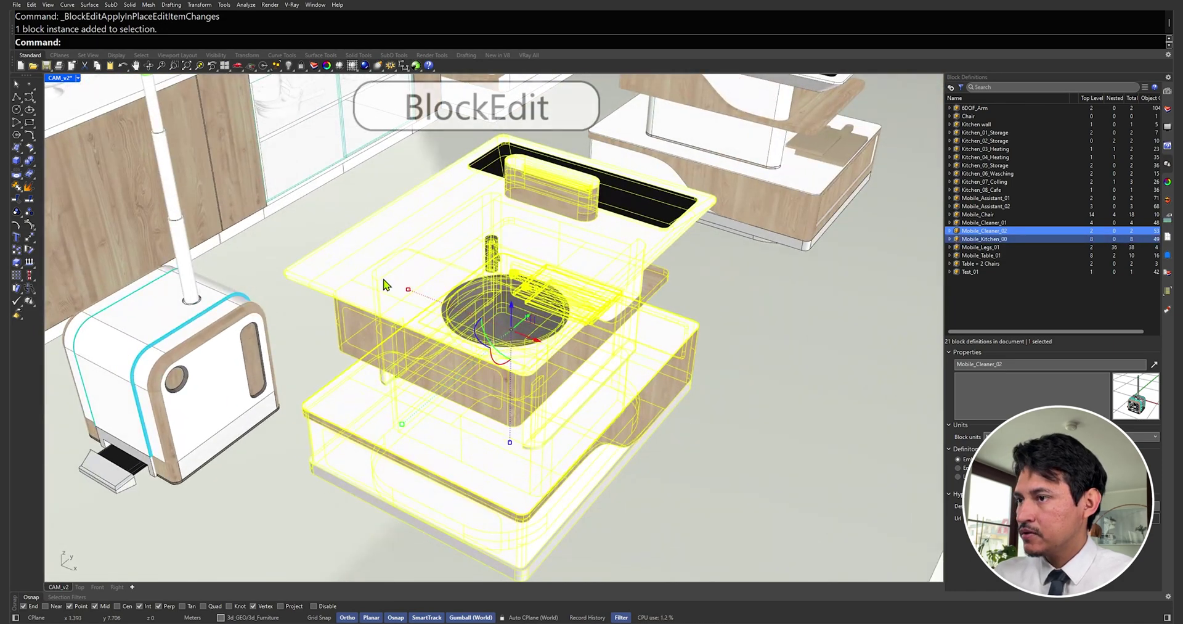
pyautogui.write('BlockEdit')
pyautogui.press('Return')
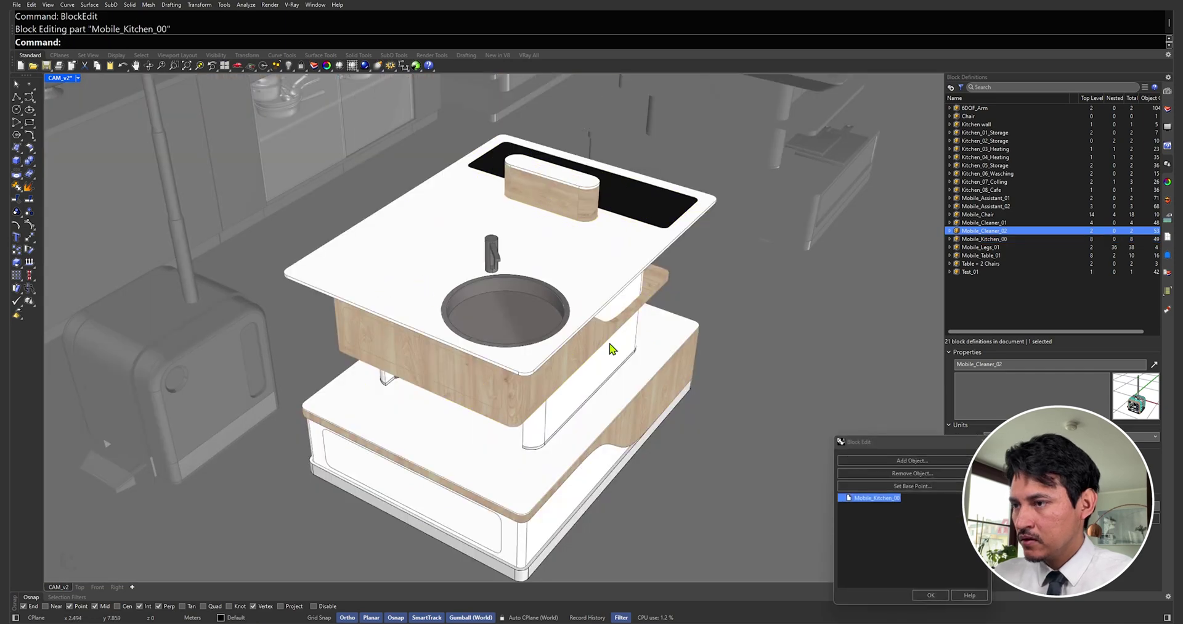
# Stretch the countertop vertically with Scale1D and apply the block edit
pyautogui.scroll(3, 537, 364)
pyautogui.click(524, 365)
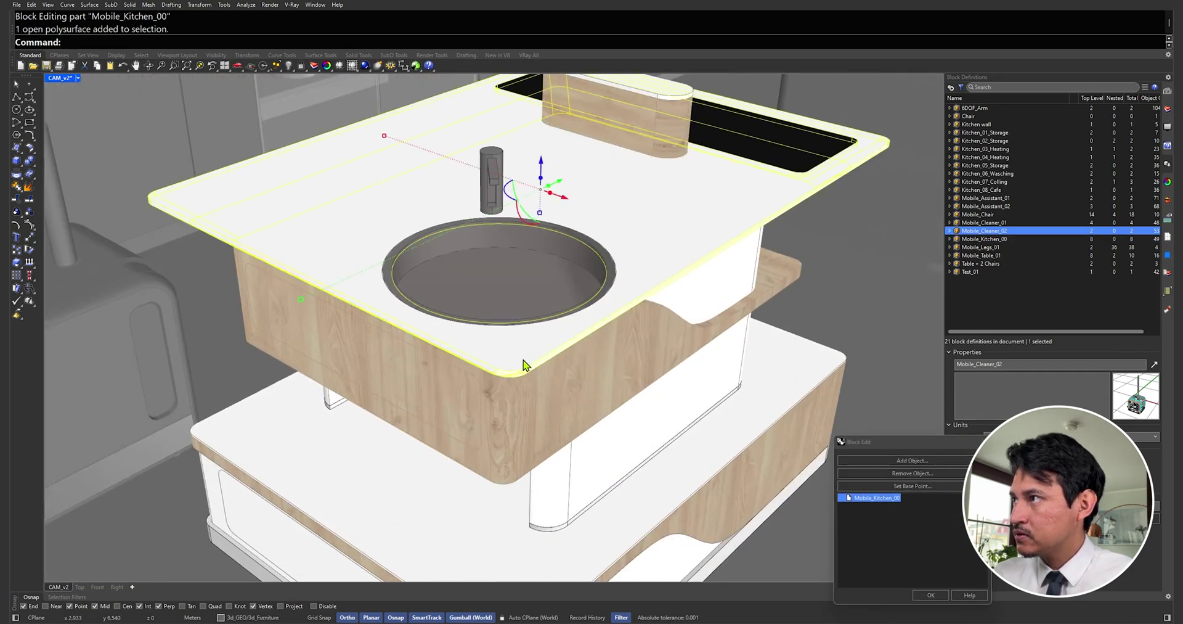
pyautogui.write('sc1')
pyautogui.press('Return')
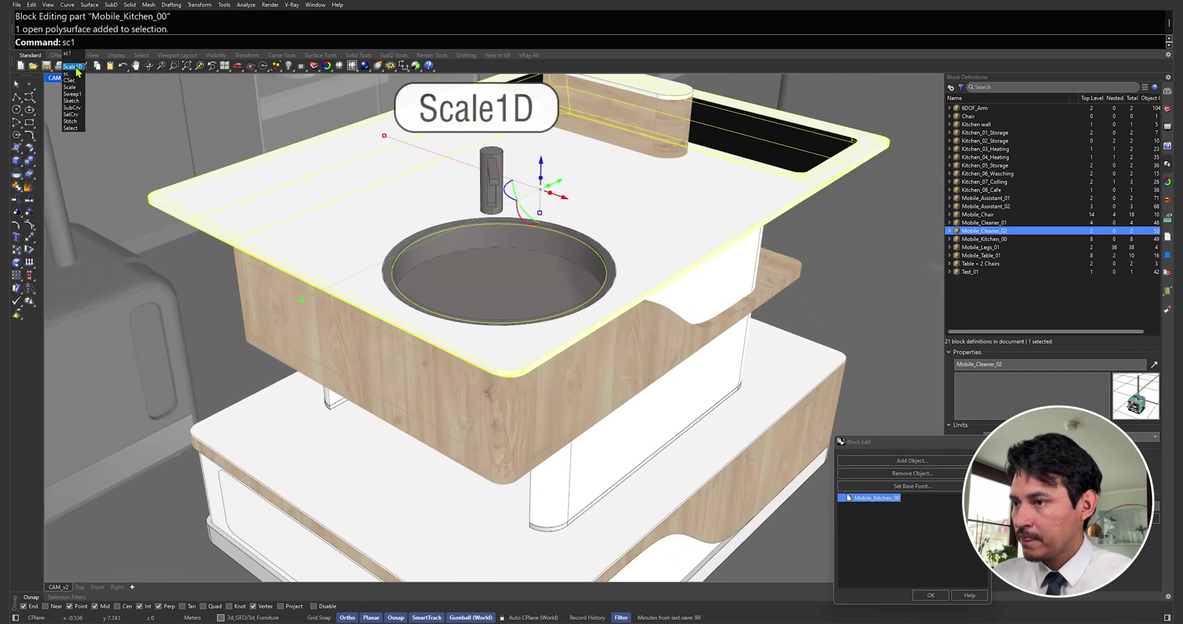
pyautogui.click(526, 368)
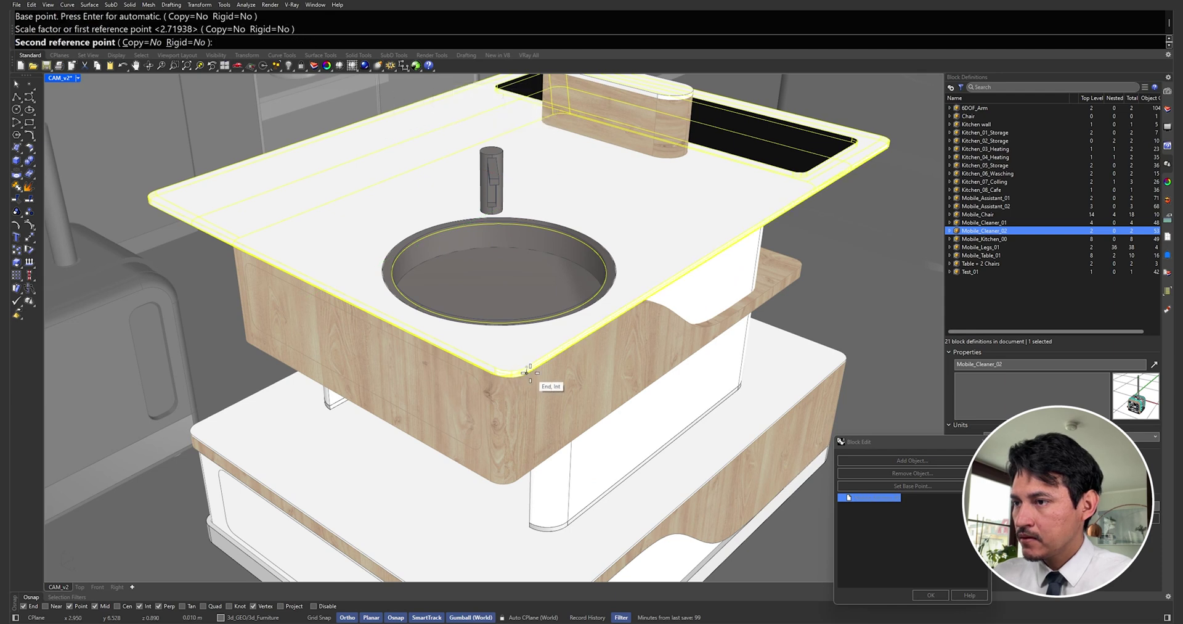
pyautogui.click(525, 392)
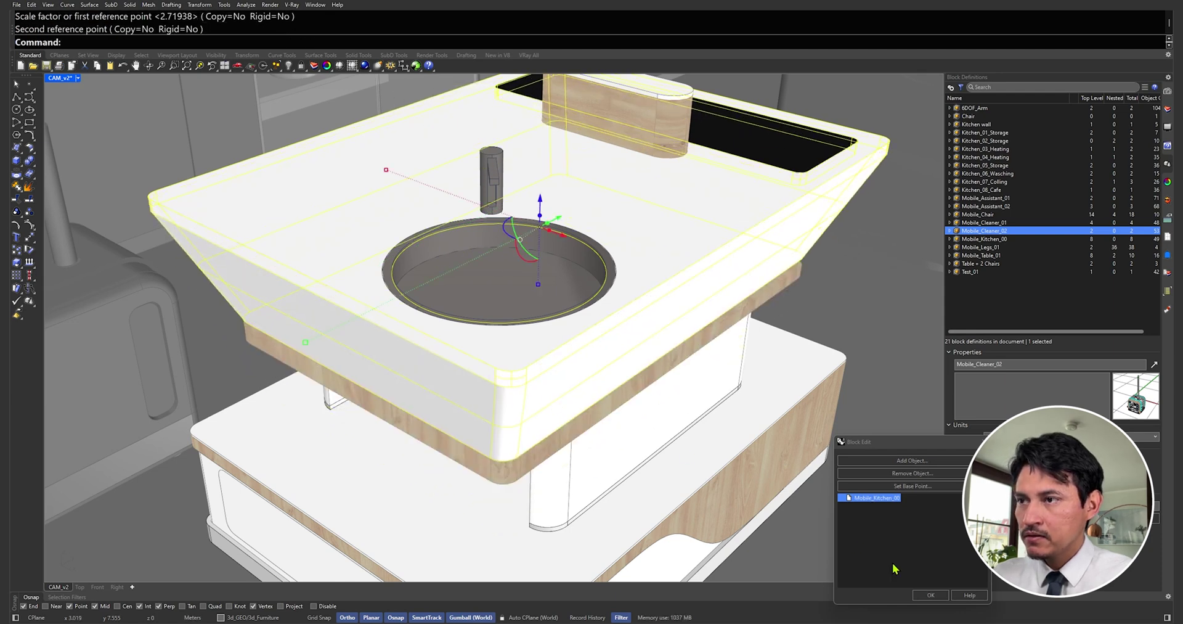
pyautogui.click(931, 594)
pyautogui.scroll(-2, 486, 352)
pyautogui.scroll(-3, 512, 345)
pyautogui.scroll(-3, 542, 337)
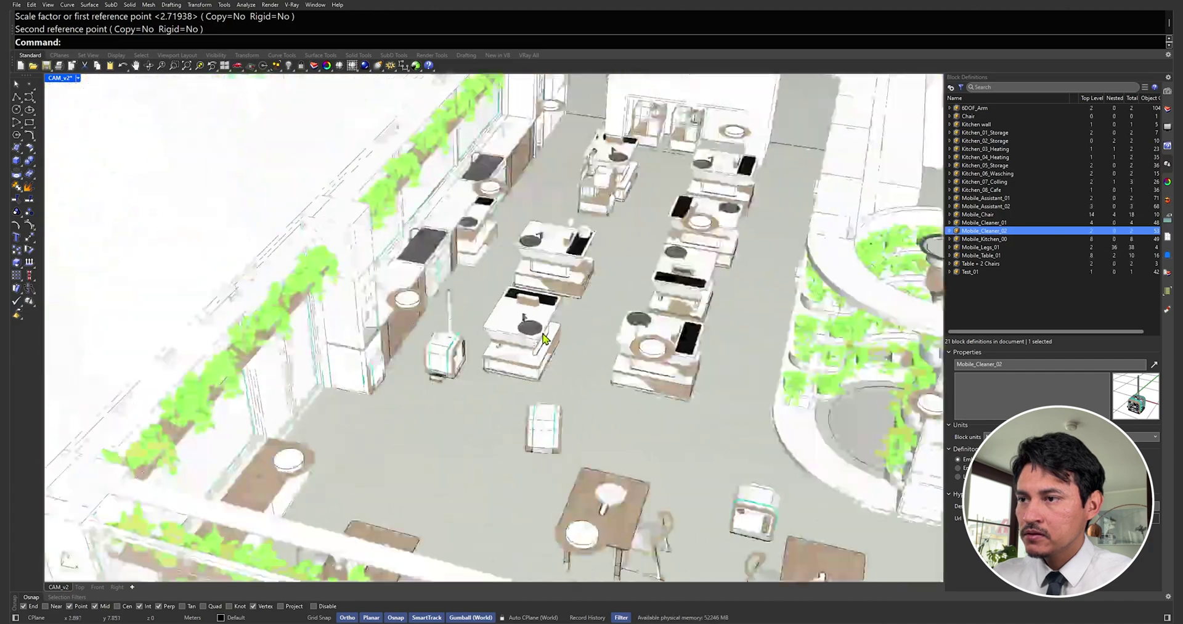
pyautogui.scroll(-5, 543, 338)
pyautogui.scroll(4, 554, 326)
pyautogui.scroll(3, 560, 318)
pyautogui.scroll(3, 567, 309)
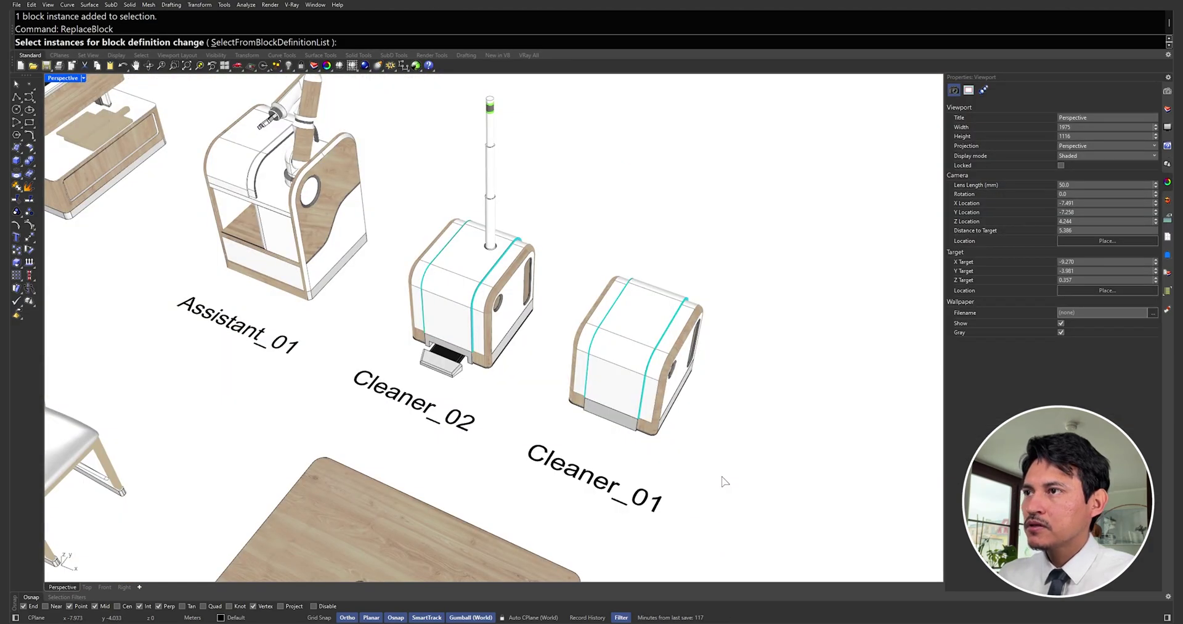
# Cancel the unfinished block replacement and select the Cleaner_01 robot
pyautogui.scroll(-2, 622, 280)
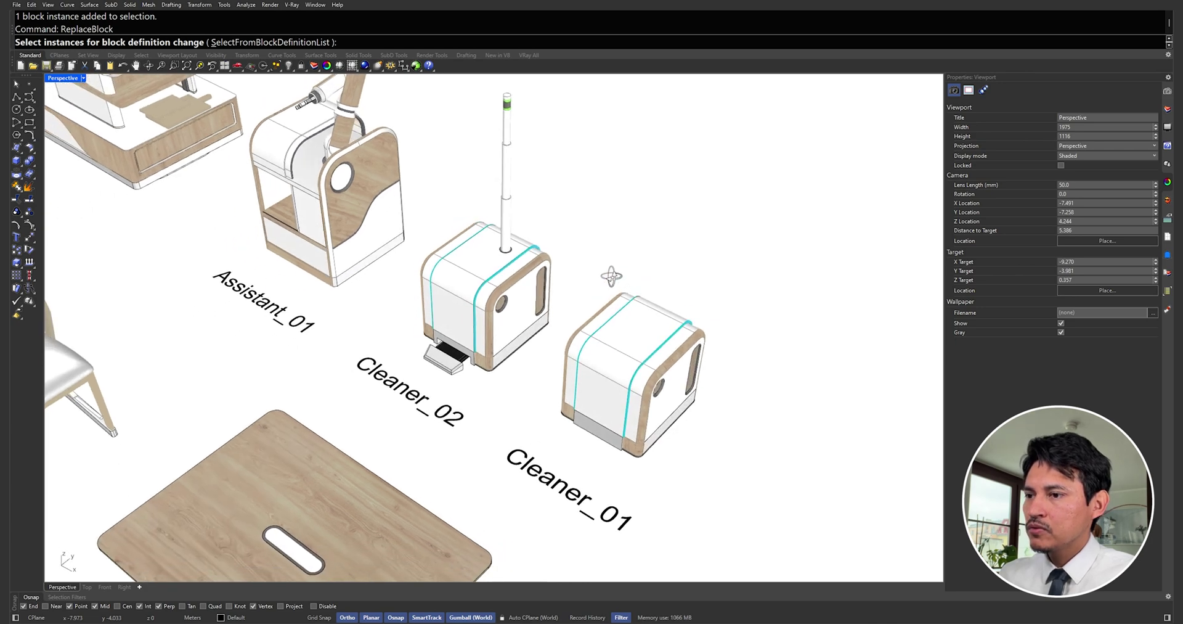
pyautogui.scroll(2, 628, 271)
pyautogui.scroll(-1, 637, 294)
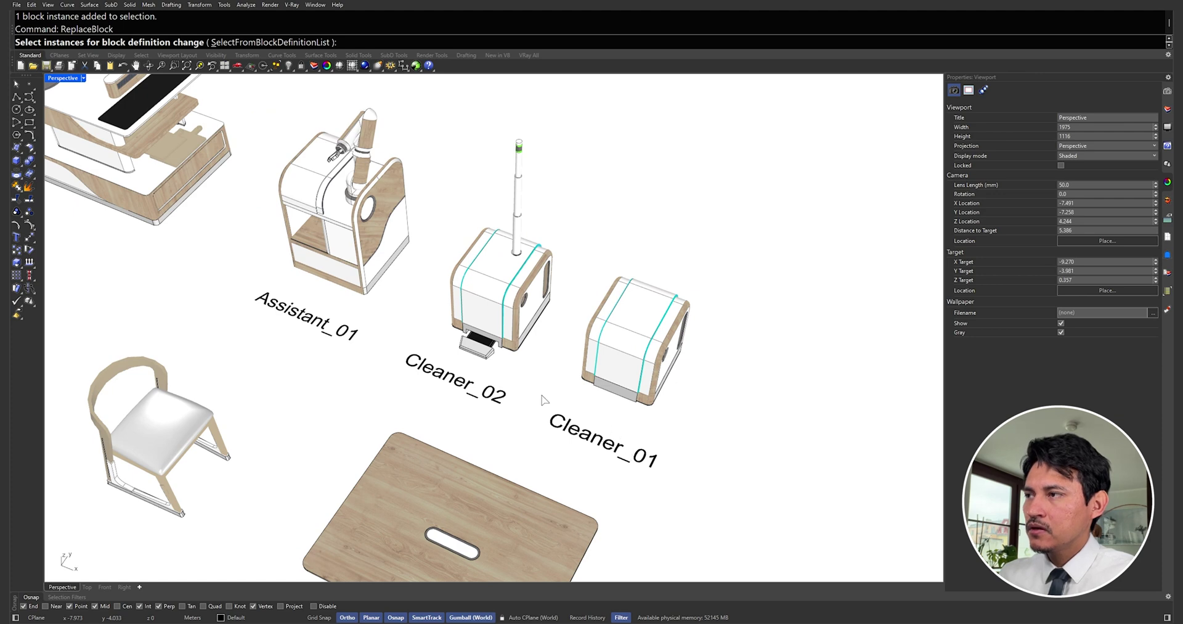
pyautogui.scroll(1, 484, 278)
pyautogui.scroll(1, 561, 275)
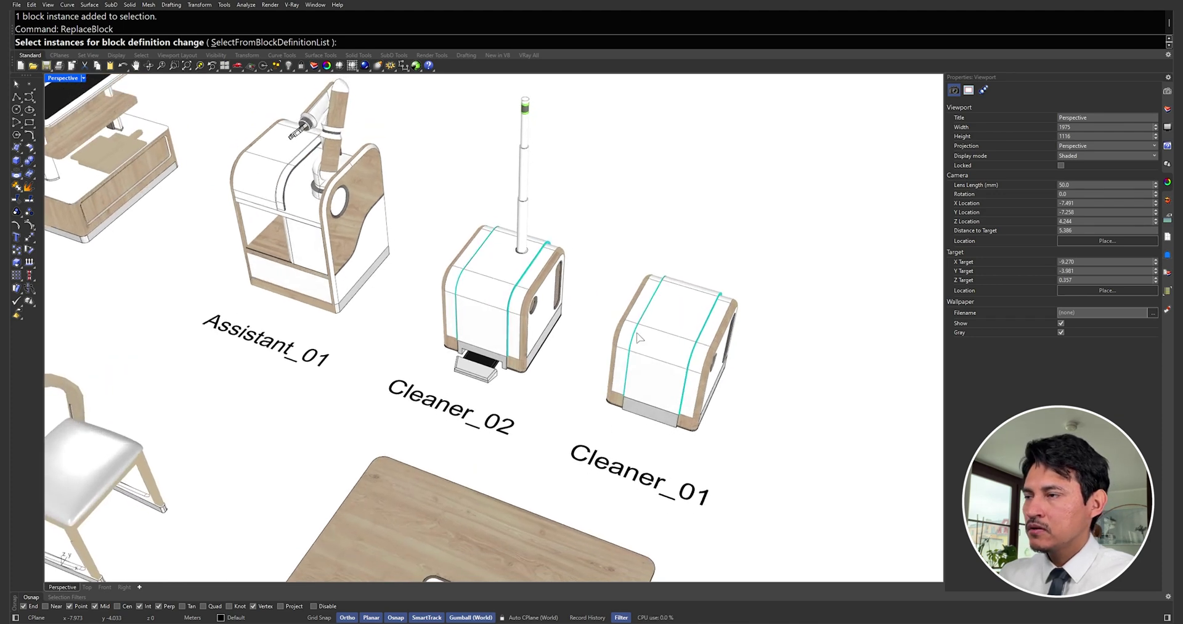
pyautogui.press('Escape')
pyautogui.click(652, 345)
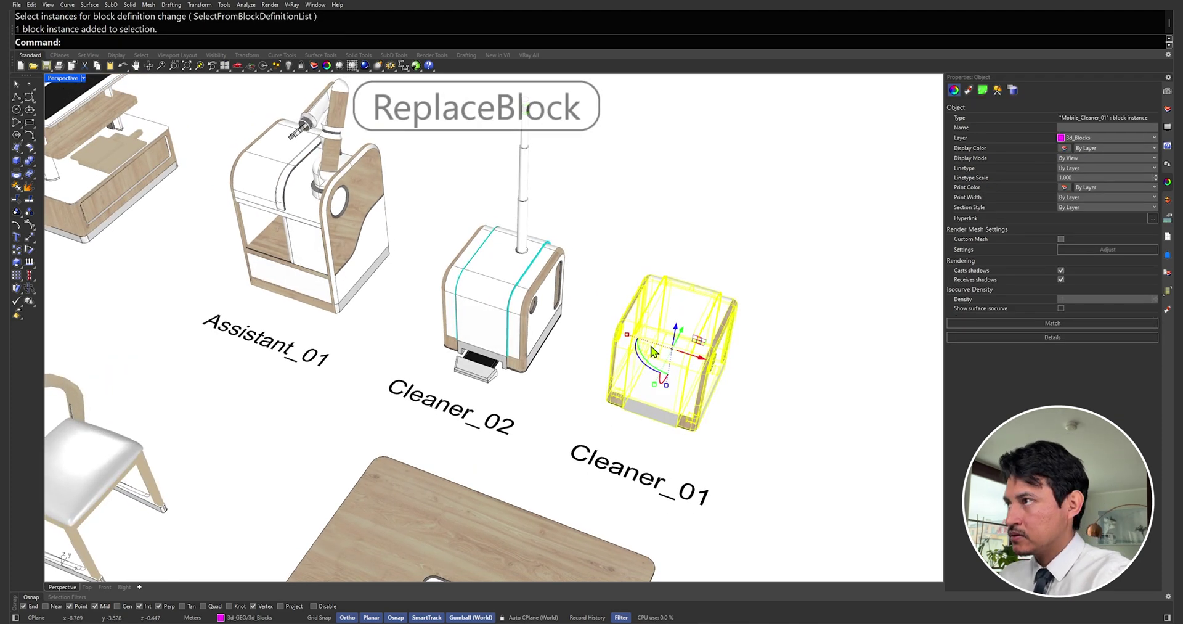
# Replace Cleaner_01's definition with Mobile_Cleaner_02, with no additional instances
pyautogui.write('ReplaceBlock')
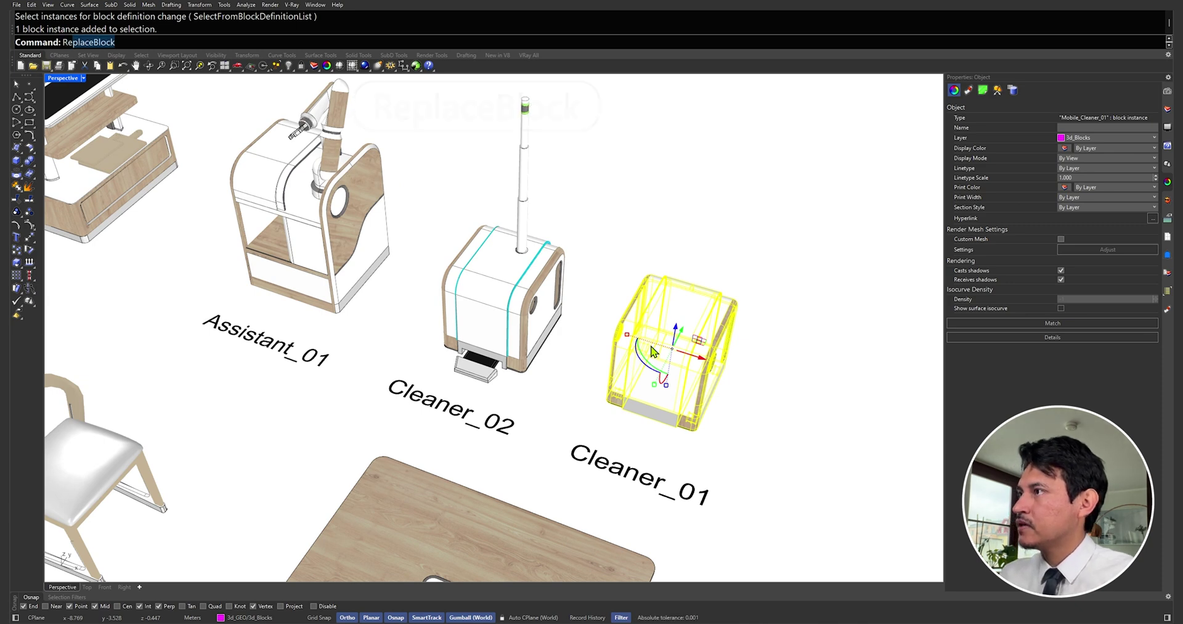
pyautogui.press('Return')
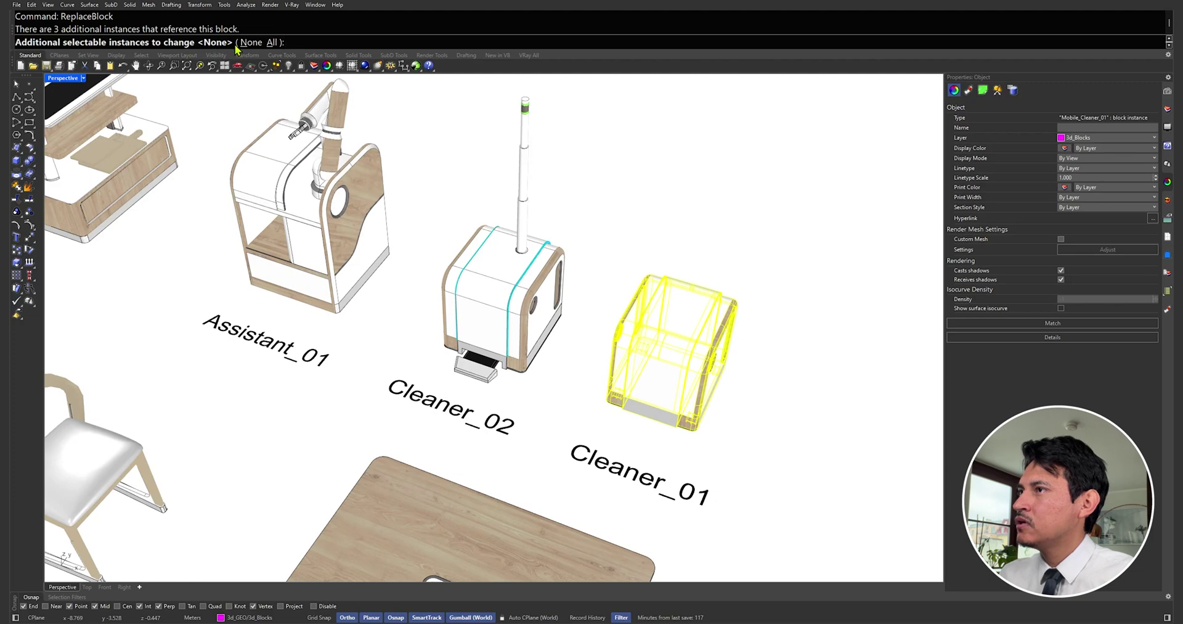
pyautogui.click(250, 42)
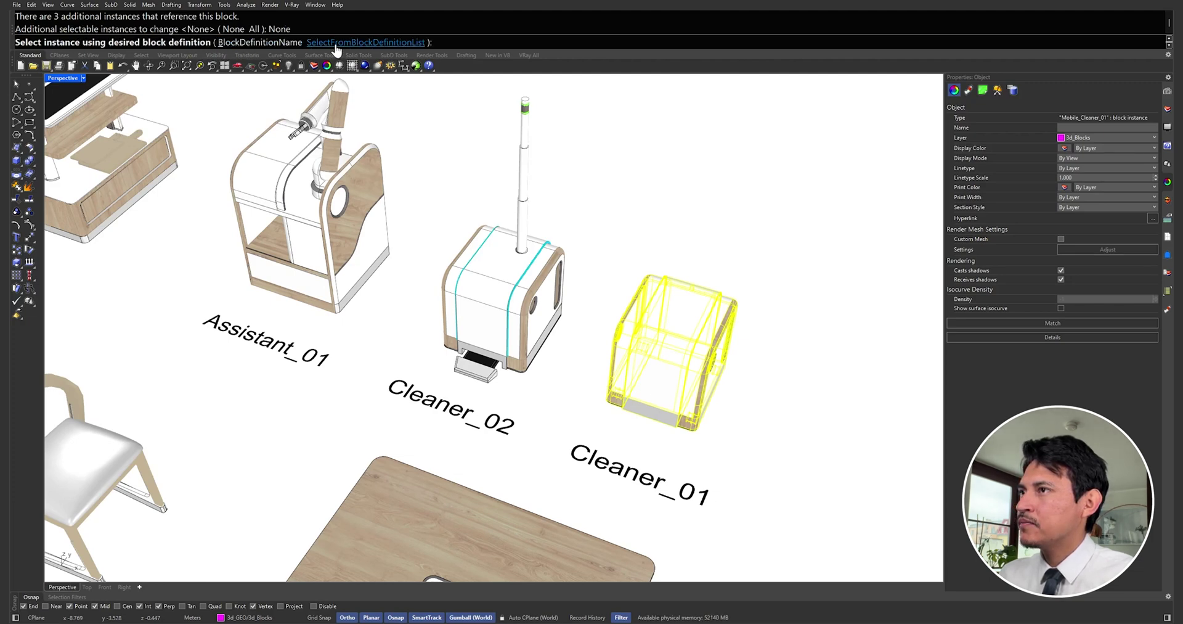
pyautogui.click(407, 44)
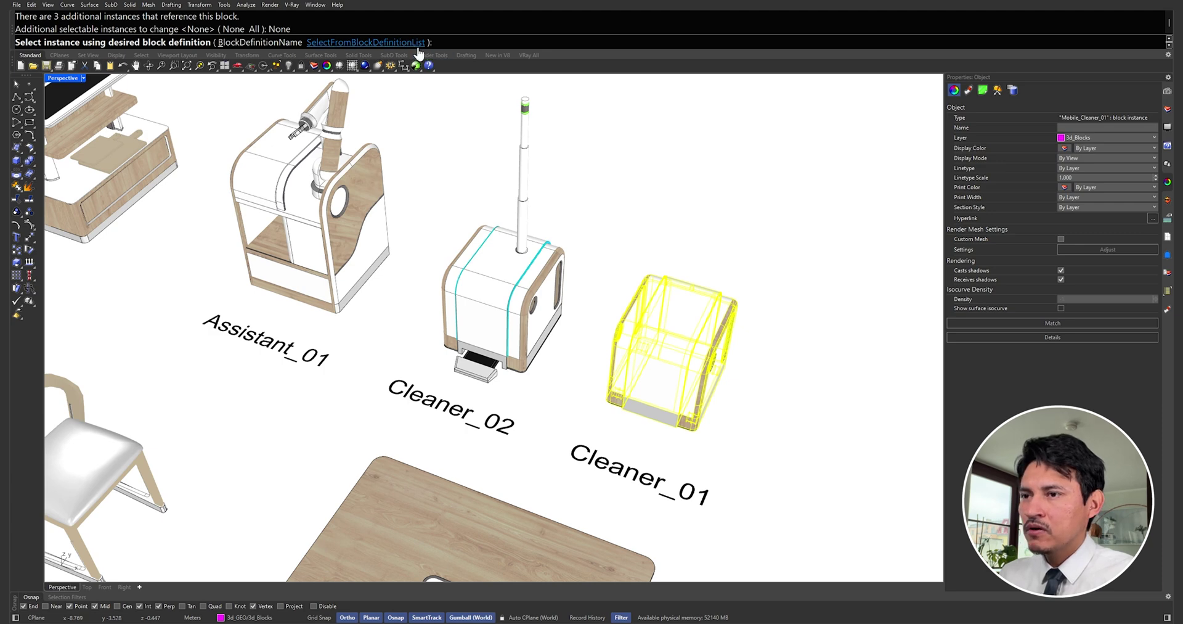
pyautogui.moveTo(703, 277); pyautogui.dragTo(704, 311)
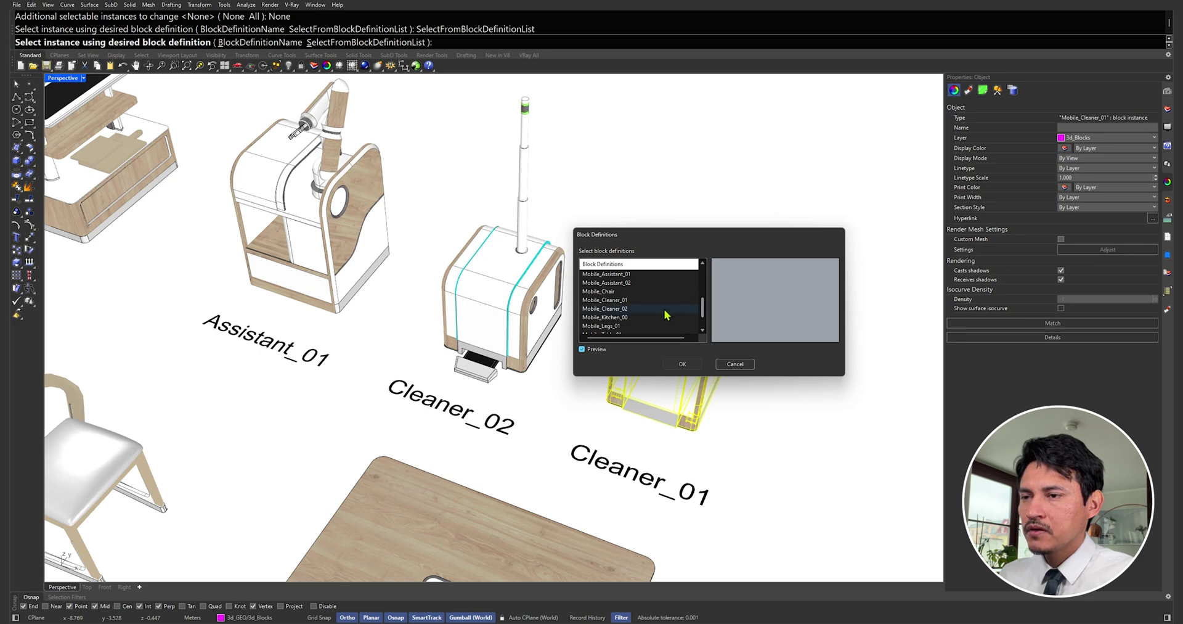
pyautogui.click(624, 310)
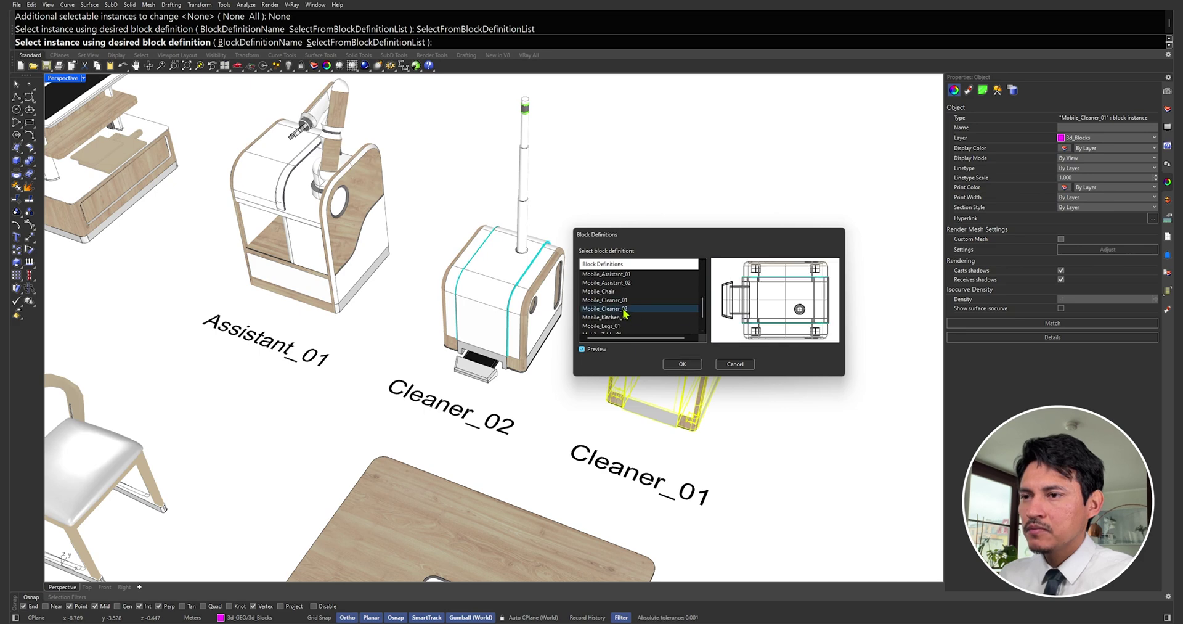
pyautogui.click(683, 364)
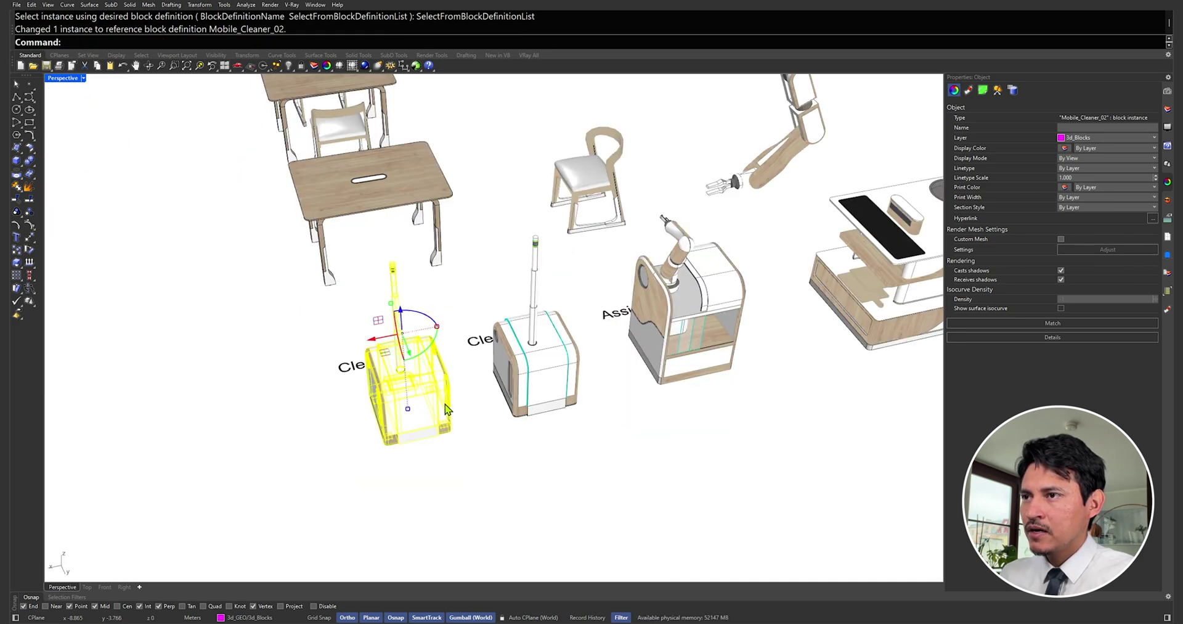
# Orbit to a top view to inspect both cleaners, then select Cleaner_02
pyautogui.moveTo(429, 389); pyautogui.dragTo(612, 263, button='right')
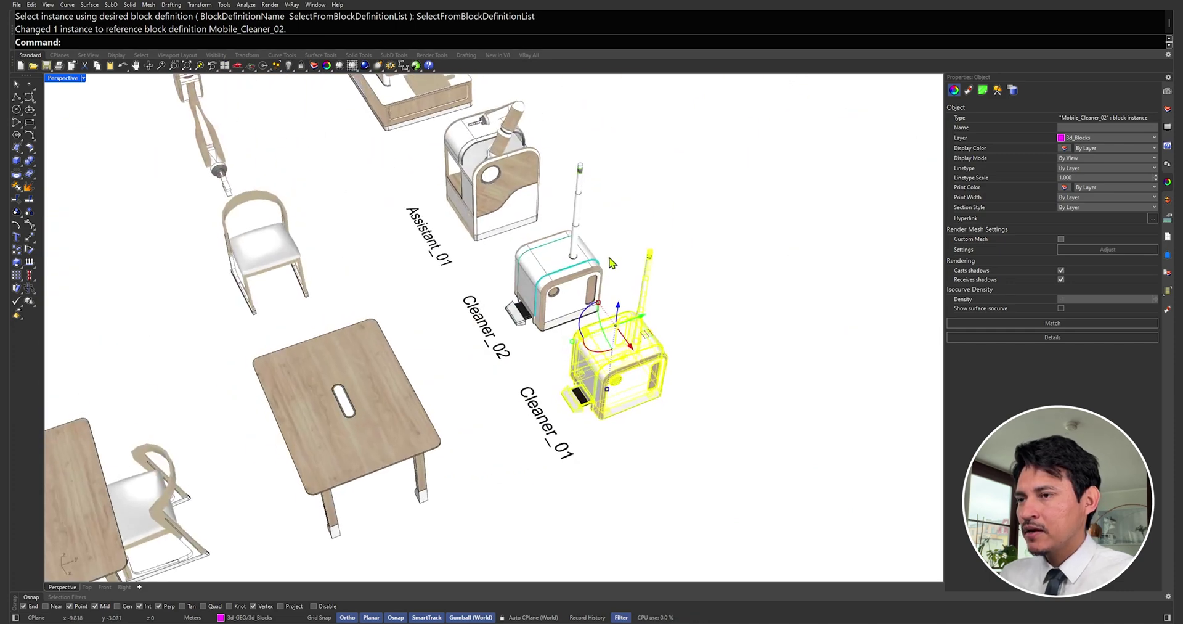
pyautogui.moveTo(631, 271); pyautogui.dragTo(518, 456, button='right')
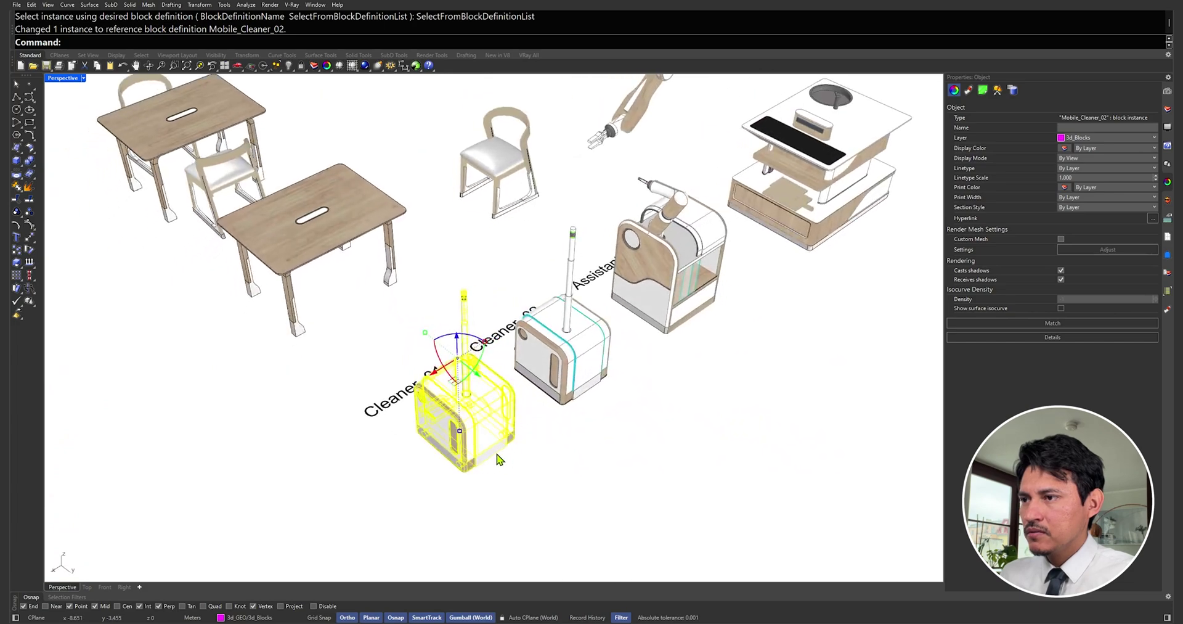
pyautogui.moveTo(545, 405); pyautogui.dragTo(562, 394, button='right')
pyautogui.press('Escape')
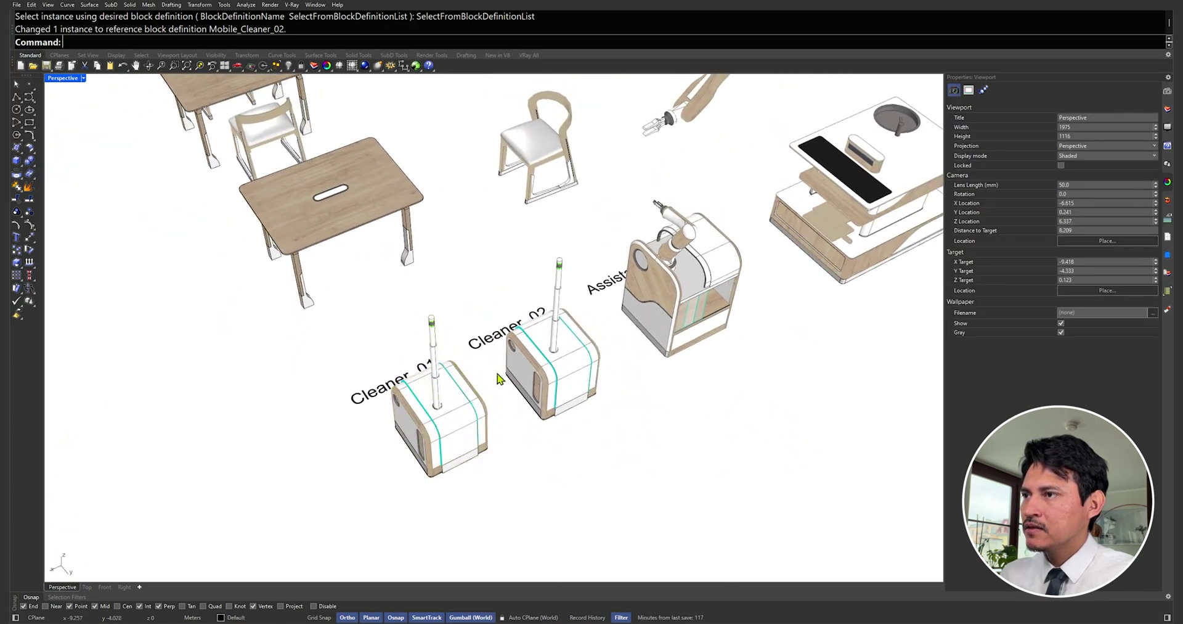
pyautogui.moveTo(499, 376); pyautogui.dragTo(682, 353, button='right')
pyautogui.scroll(-3, 462, 197)
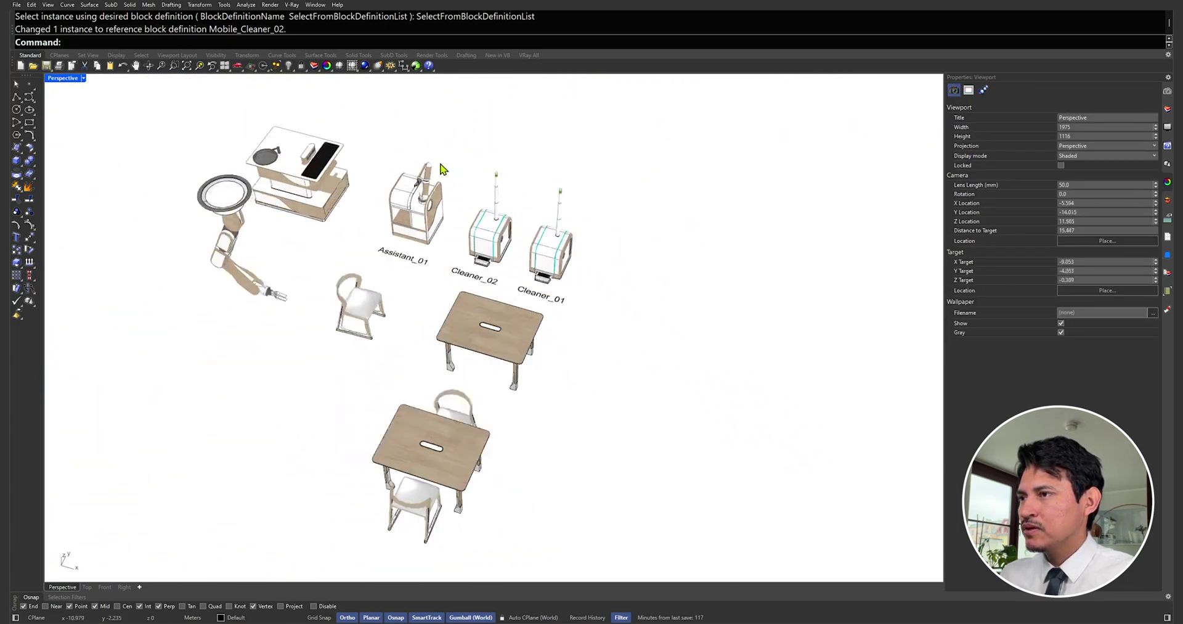
pyautogui.scroll(3, 487, 229)
pyautogui.scroll(2, 496, 220)
pyautogui.scroll(2, 515, 225)
pyautogui.scroll(3, 468, 231)
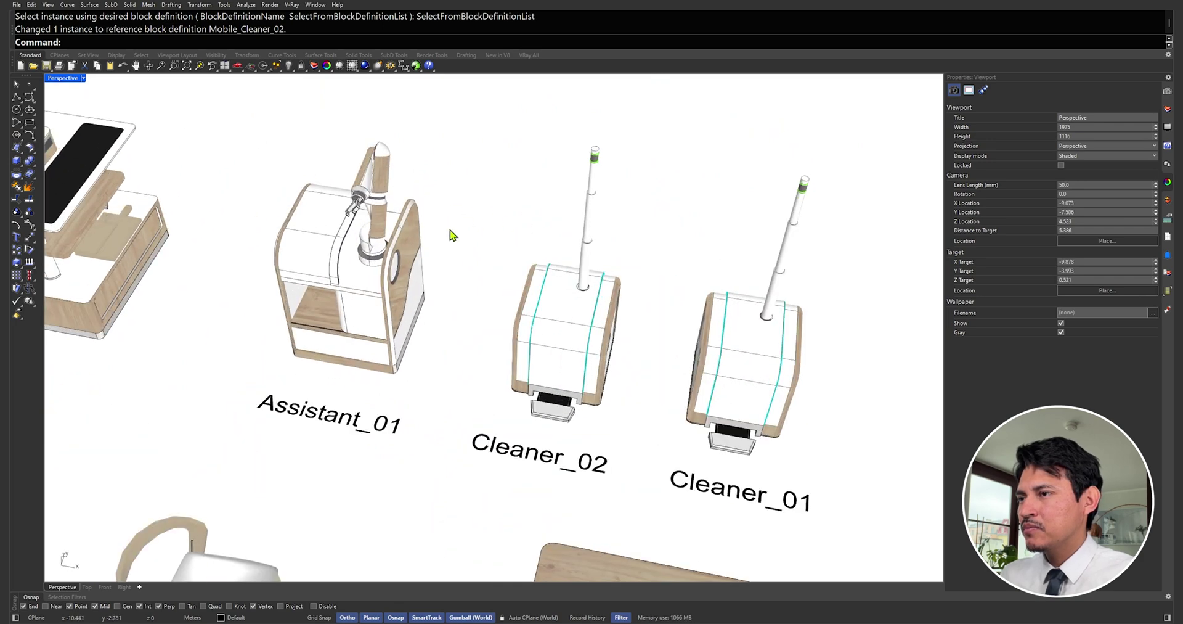
pyautogui.moveTo(449, 234)
pyautogui.mouseDown(button='right')
pyautogui.moveTo(519, 252)
pyautogui.moveTo(494, 246)
pyautogui.moveTo(567, 320)
pyautogui.moveTo(538, 283)
pyautogui.mouseUp(button='right')
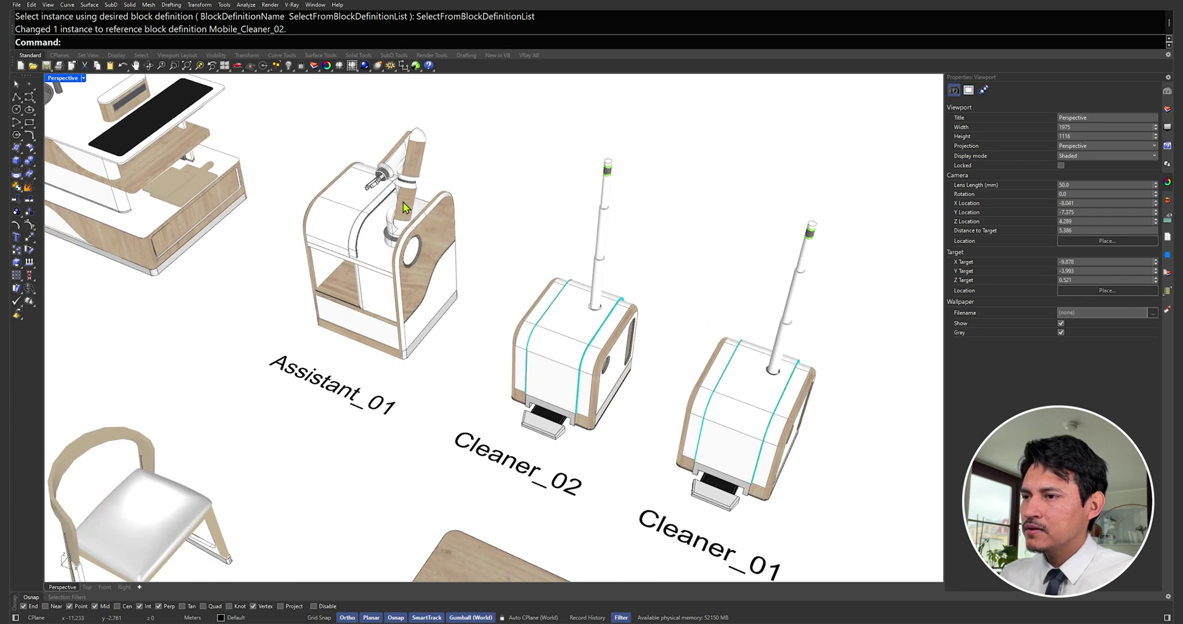
pyautogui.click(553, 344)
pyautogui.write('ReplaceBlock')
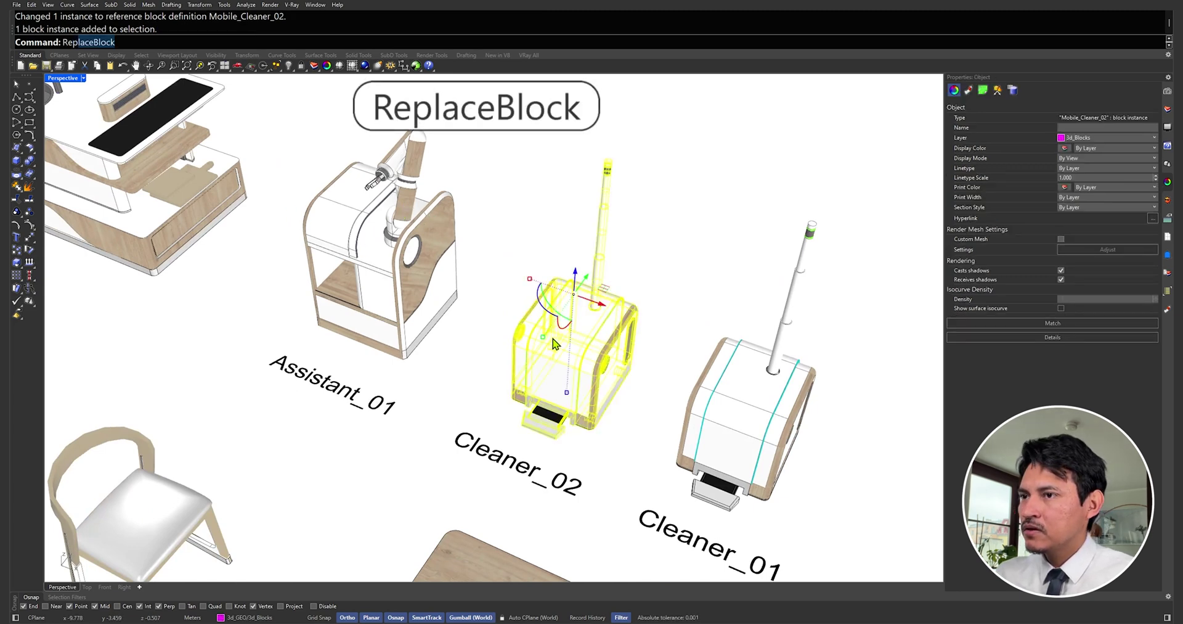
pyautogui.press('Return')
pyautogui.press('Return')
pyautogui.click(368, 42)
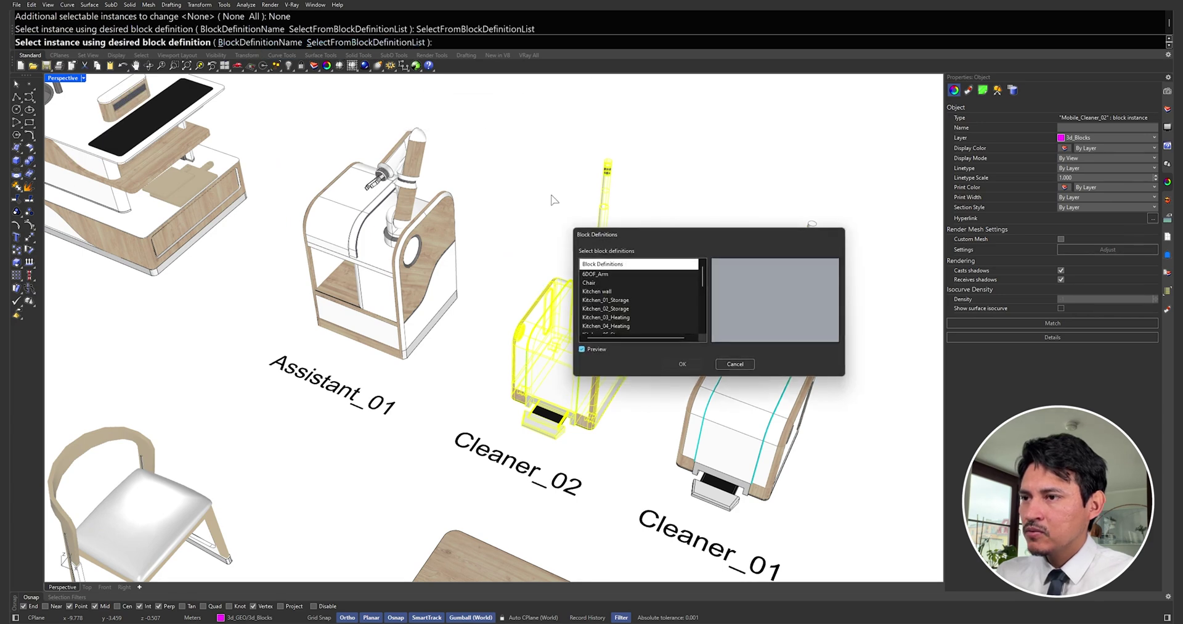
pyautogui.moveTo(701, 295)
pyautogui.scroll(-2, 695, 283)
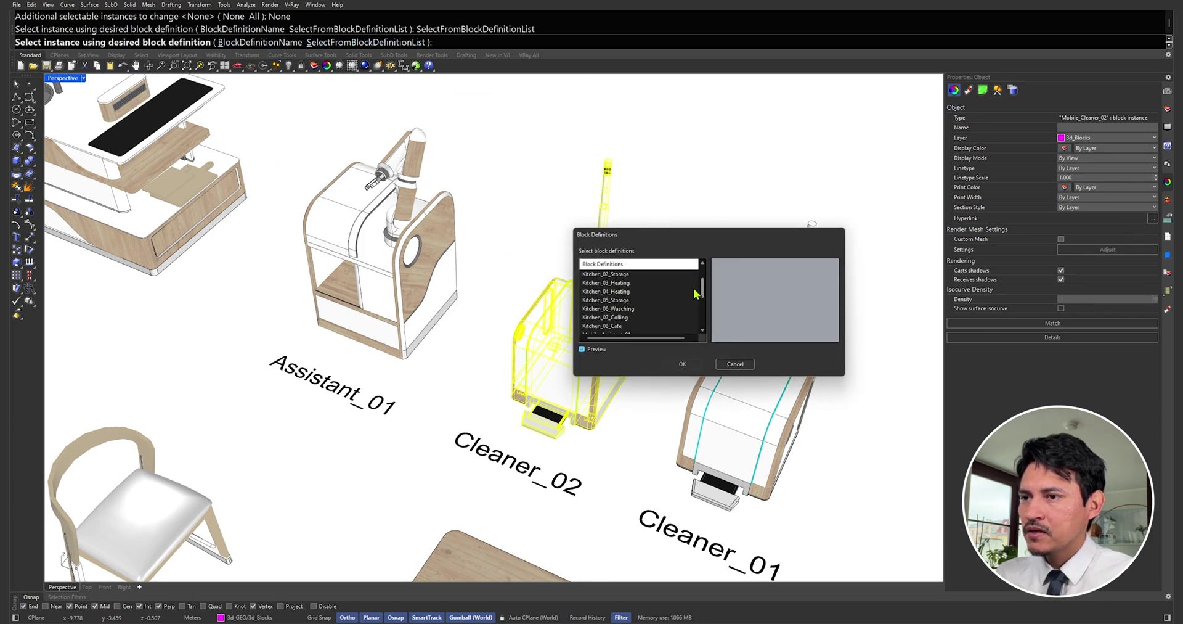
pyautogui.scroll(-1, 695, 289)
pyautogui.click(622, 300)
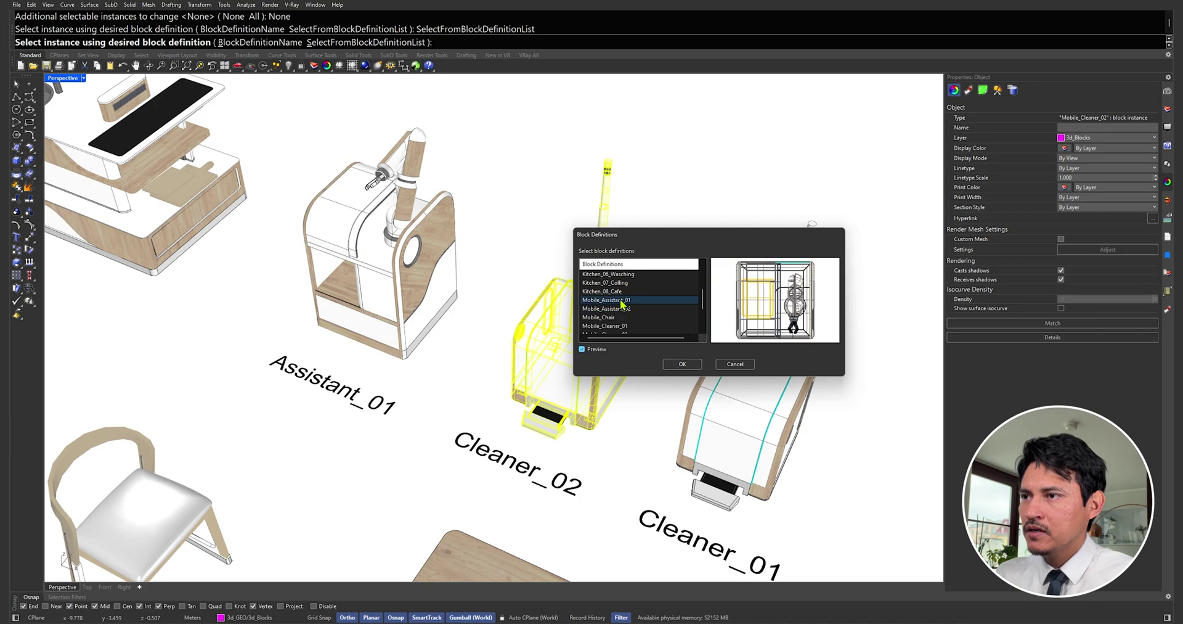
pyautogui.click(684, 365)
pyautogui.moveTo(517, 282)
pyautogui.mouseDown(button='right')
pyautogui.moveTo(524, 292)
pyautogui.moveTo(351, 311)
pyautogui.moveTo(534, 326)
pyautogui.mouseUp(button='right')
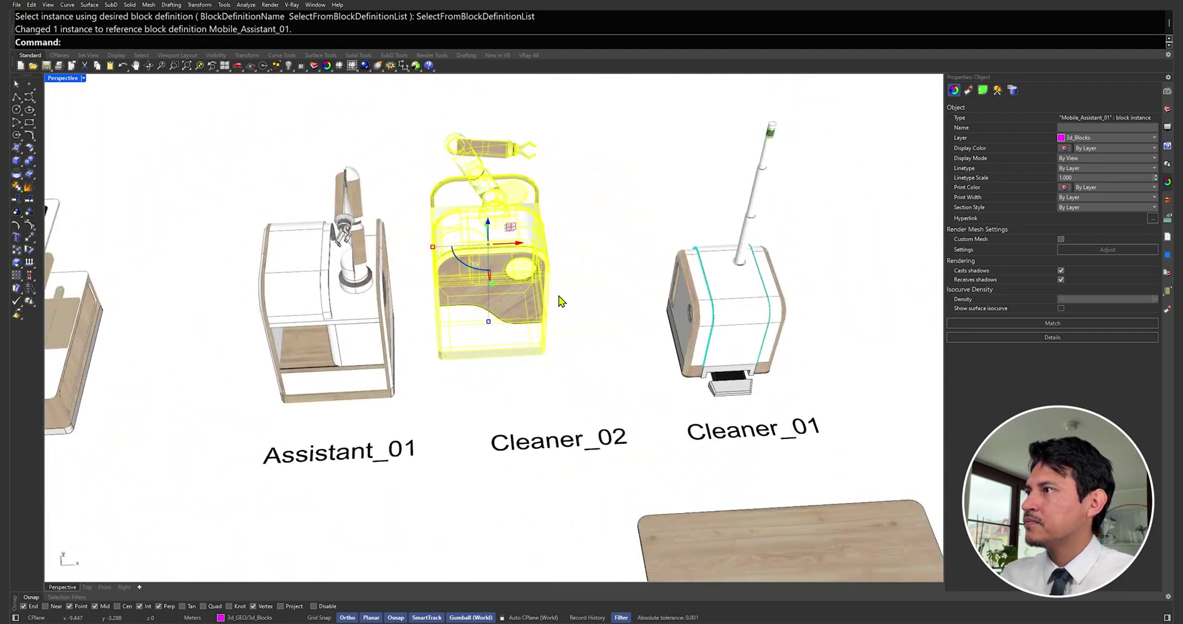
pyautogui.click(123, 66)
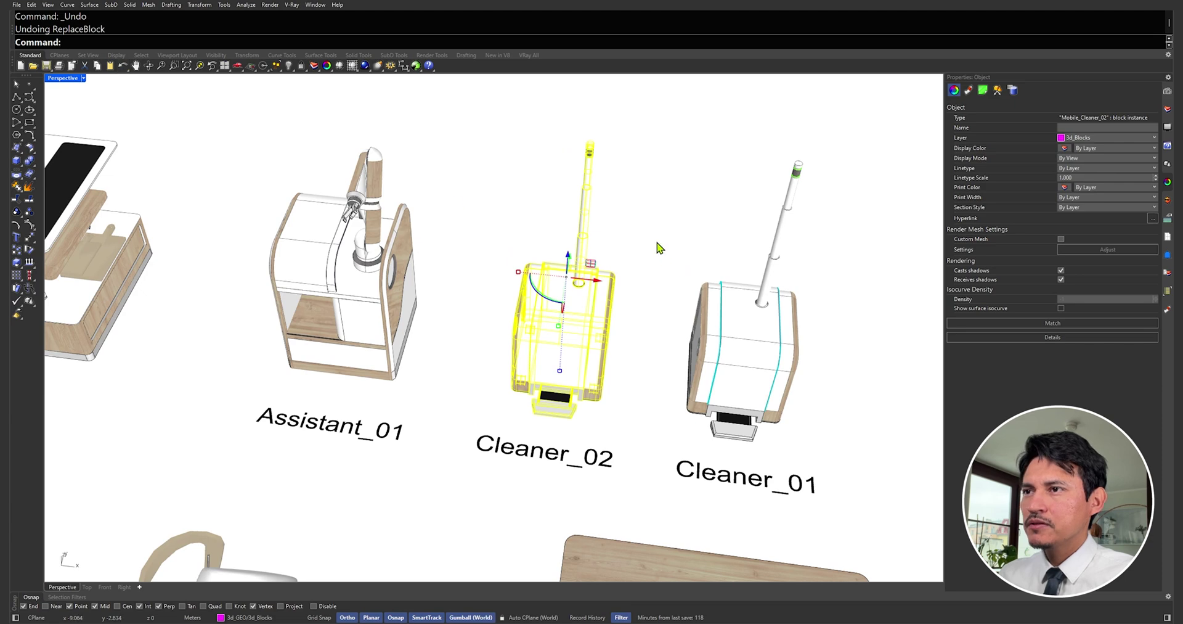
# Scale the Mobile_Assistant_01 cabinet up uniformly using two reference points
pyautogui.click(435, 265)
pyautogui.click(536, 289)
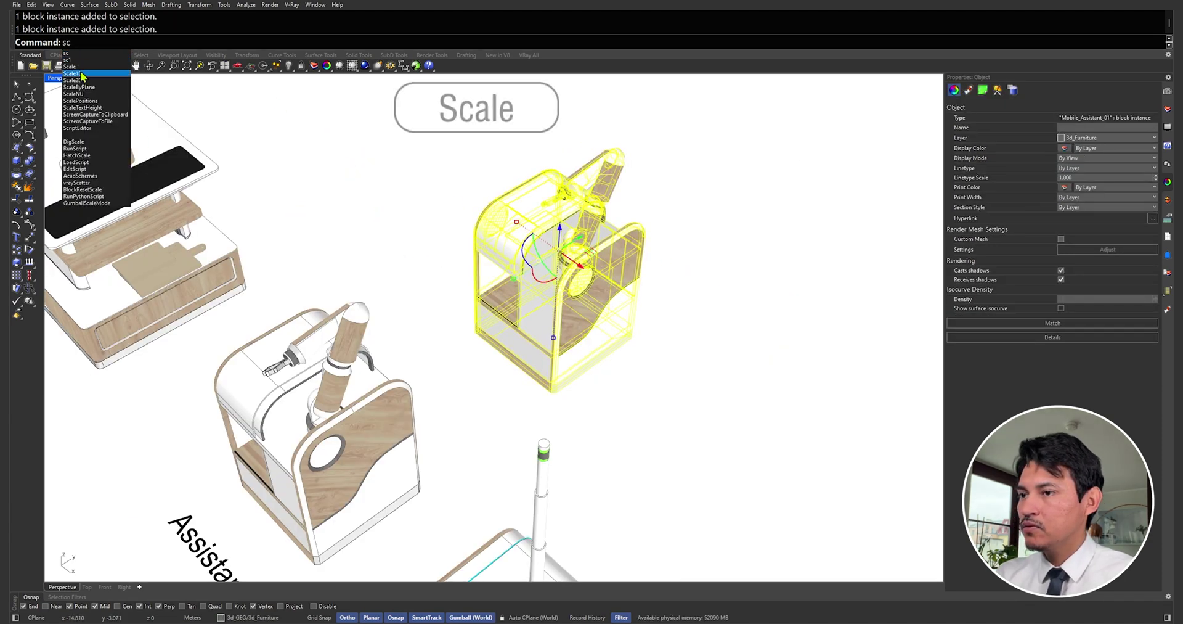
pyautogui.click(69, 66)
pyautogui.click(482, 346)
pyautogui.click(748, 362)
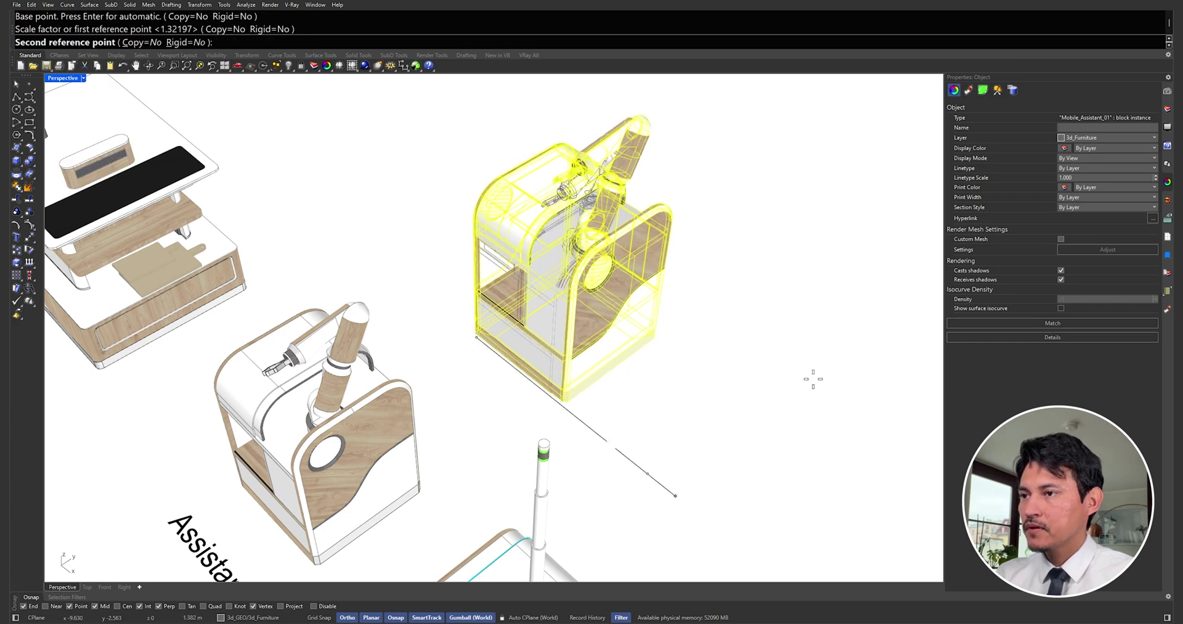
pyautogui.click(880, 388)
pyautogui.scroll(-3, 669, 335)
pyautogui.scroll(-2, 617, 327)
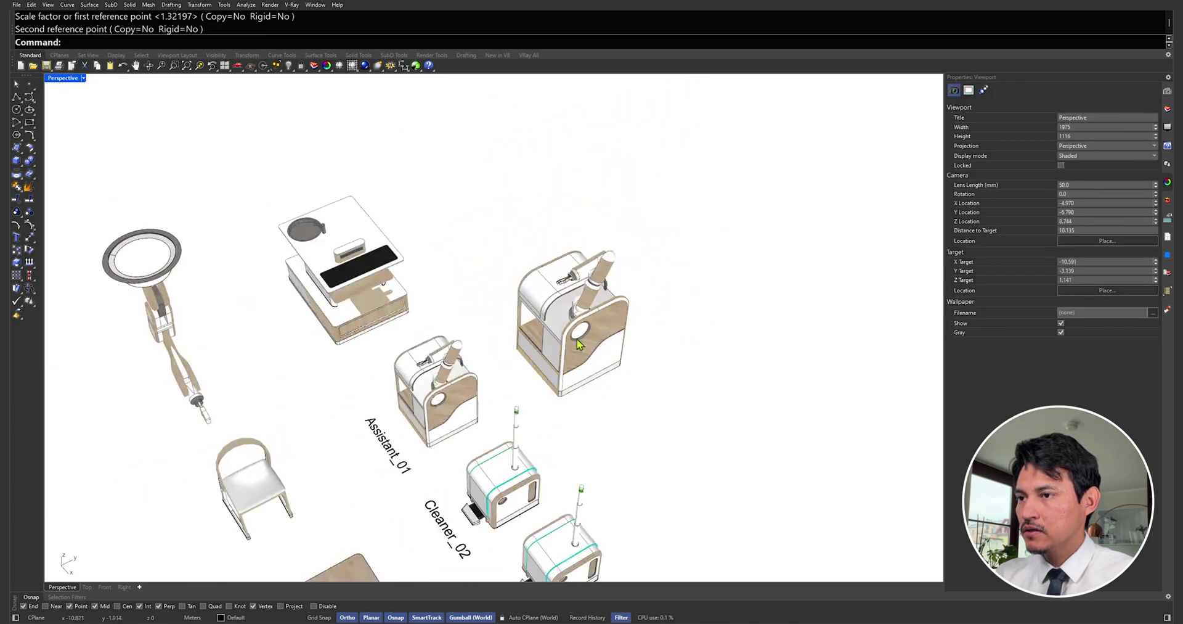
# Edit the enlarged cabinet block in place, selecting a side panel, then finish editing
pyautogui.doubleClick(595, 325)
pyautogui.click(596, 325)
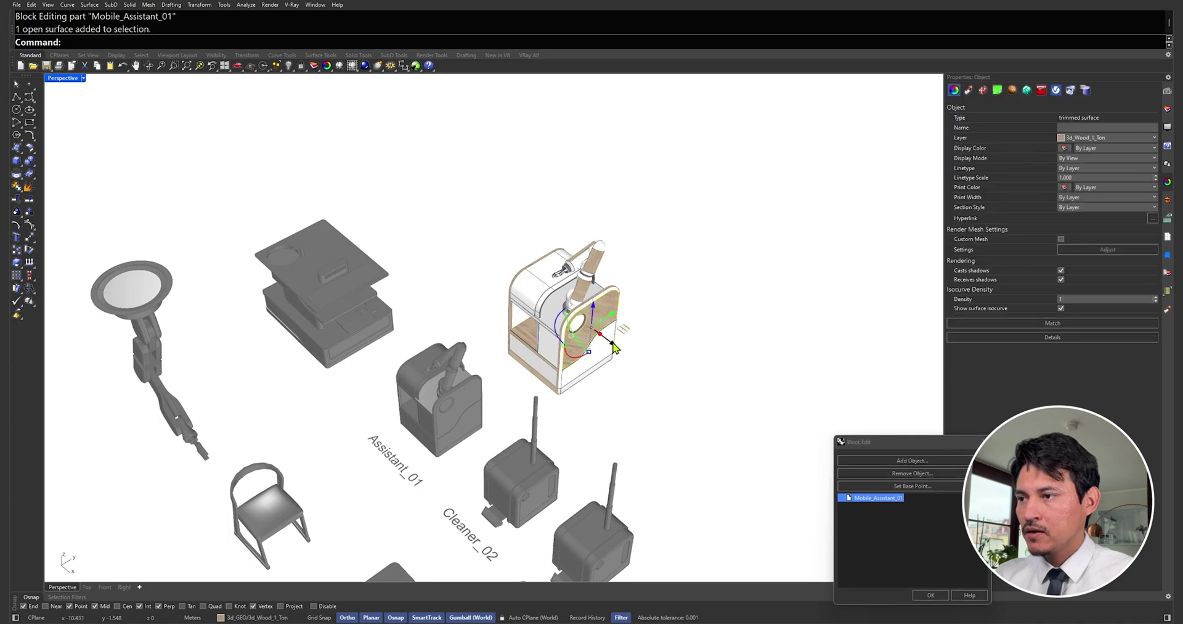
pyautogui.click(931, 595)
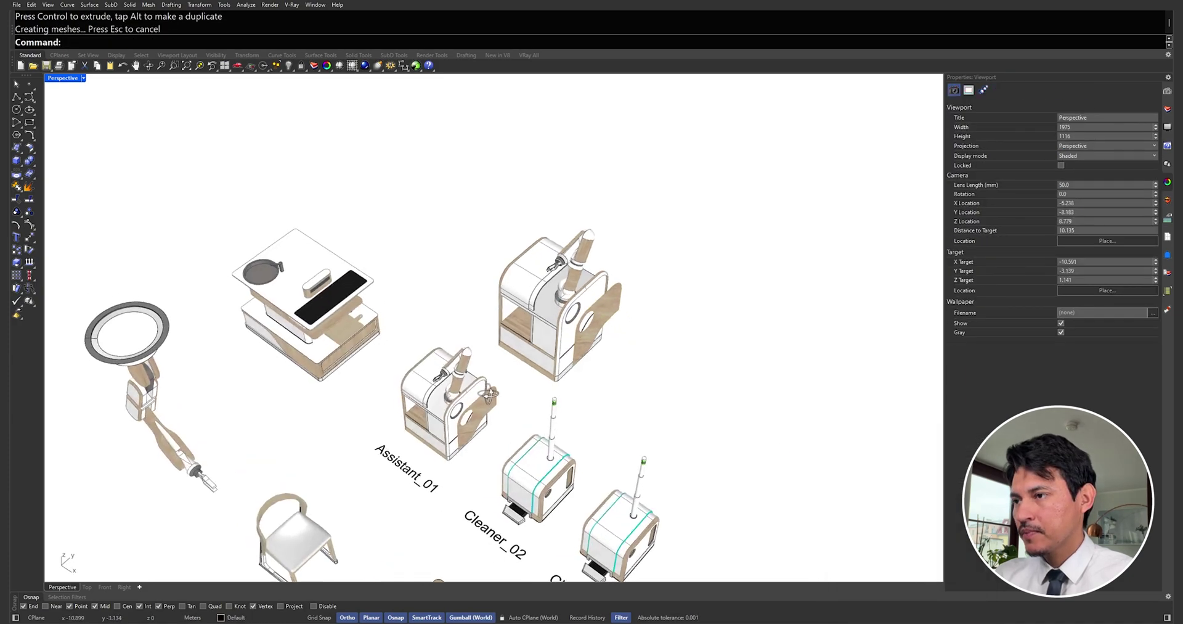
pyautogui.scroll(3, 494, 428)
pyautogui.scroll(2, 499, 356)
pyautogui.scroll(-2, 499, 357)
pyautogui.scroll(-3, 521, 358)
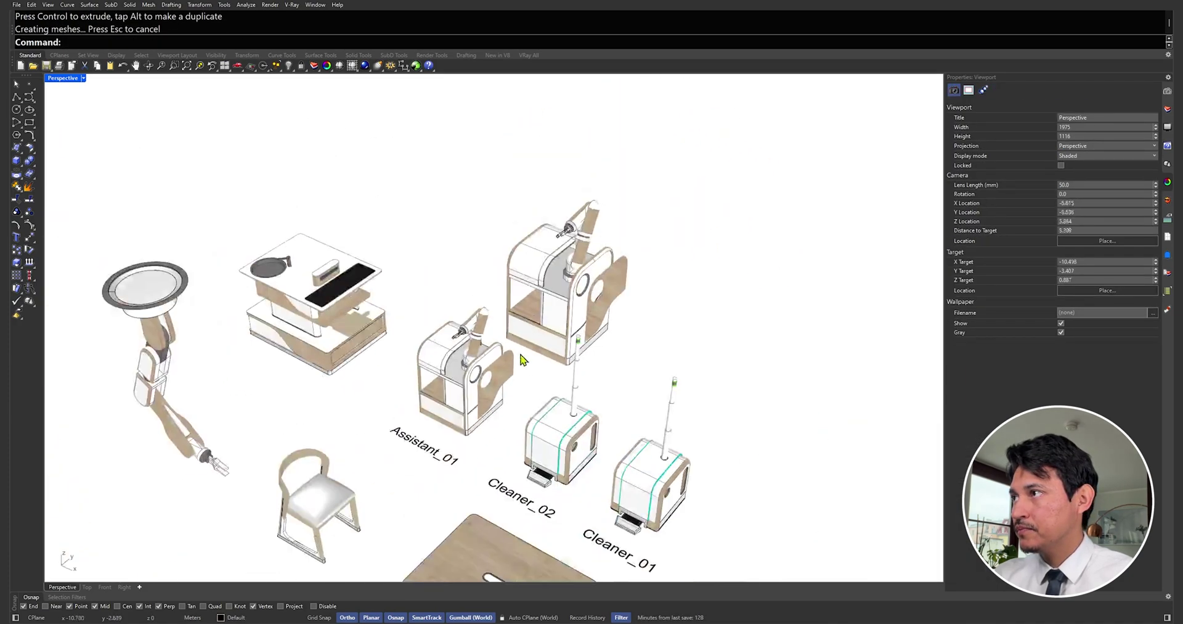
pyautogui.scroll(1, 570, 299)
# Undo the scaling, stretch the cabinet along one axis, and dismiss the non-uniform scale warning
pyautogui.click(615, 298)
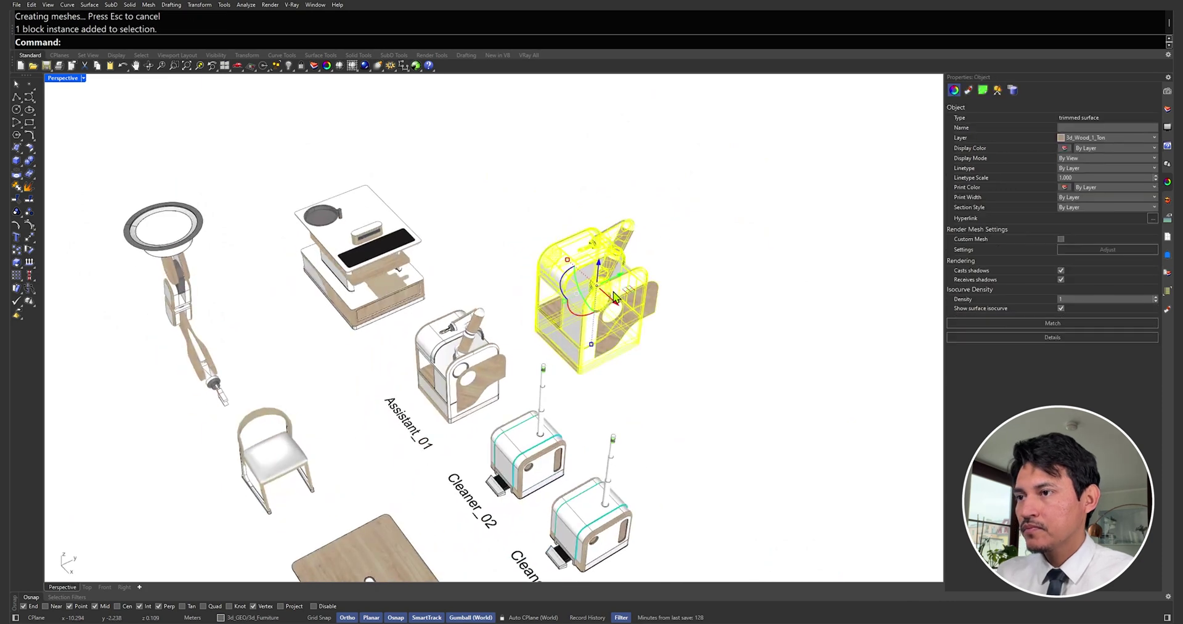
pyautogui.click(123, 66)
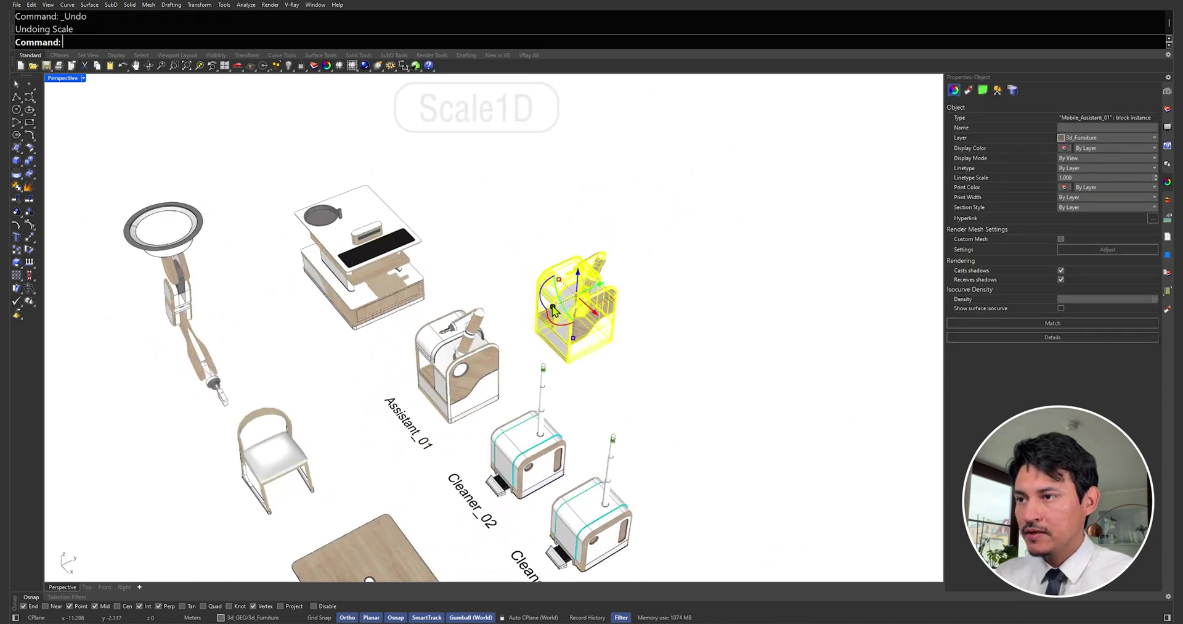
pyautogui.moveTo(553, 308); pyautogui.dragTo(539, 311)
pyautogui.scroll(3, 566, 321)
pyautogui.press('Escape')
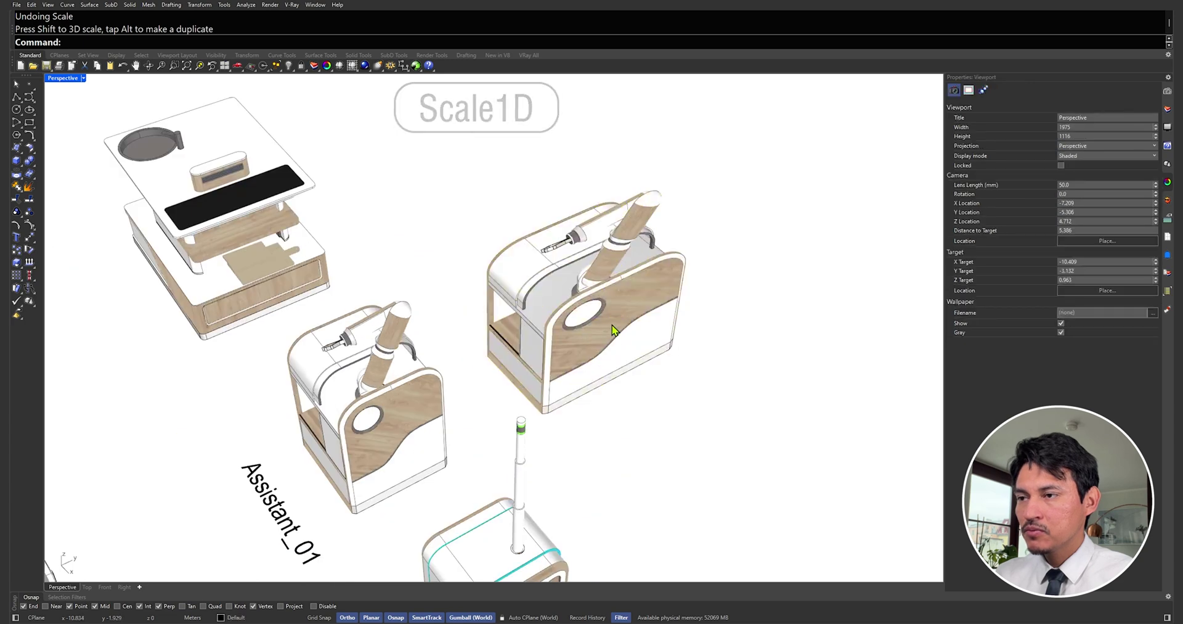
pyautogui.doubleClick(613, 330)
pyautogui.moveTo(606, 285); pyautogui.dragTo(703, 305)
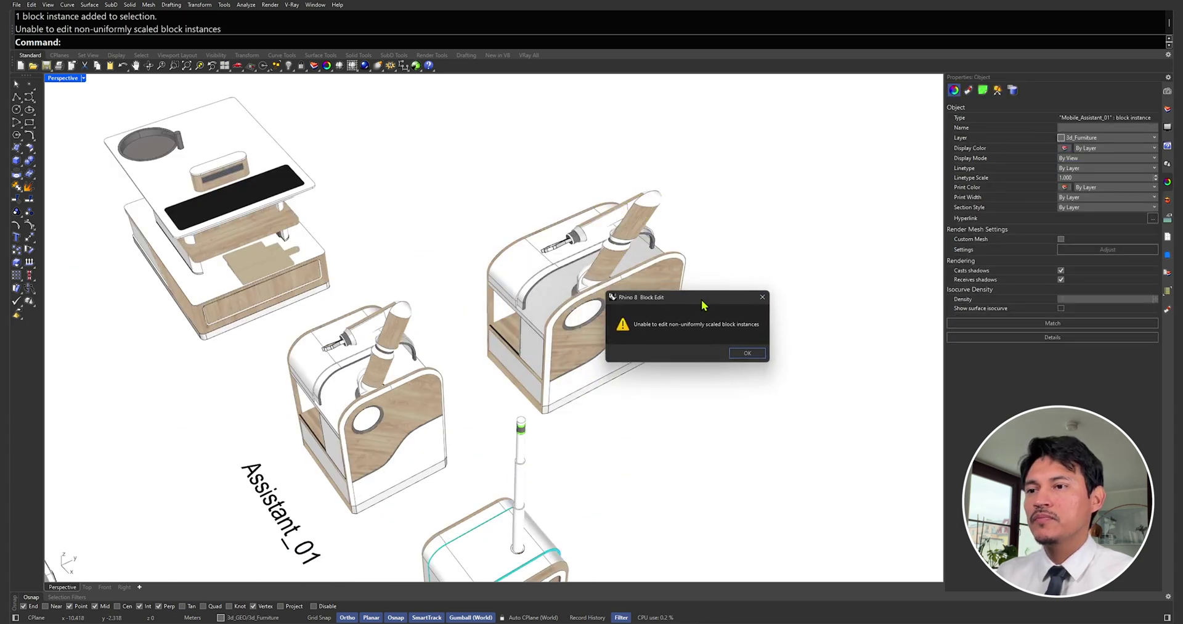
pyautogui.click(745, 349)
# Reset the stretched cabinet to uniform scale with BlockResetScale
pyautogui.click(489, 232)
pyautogui.write('Bl')
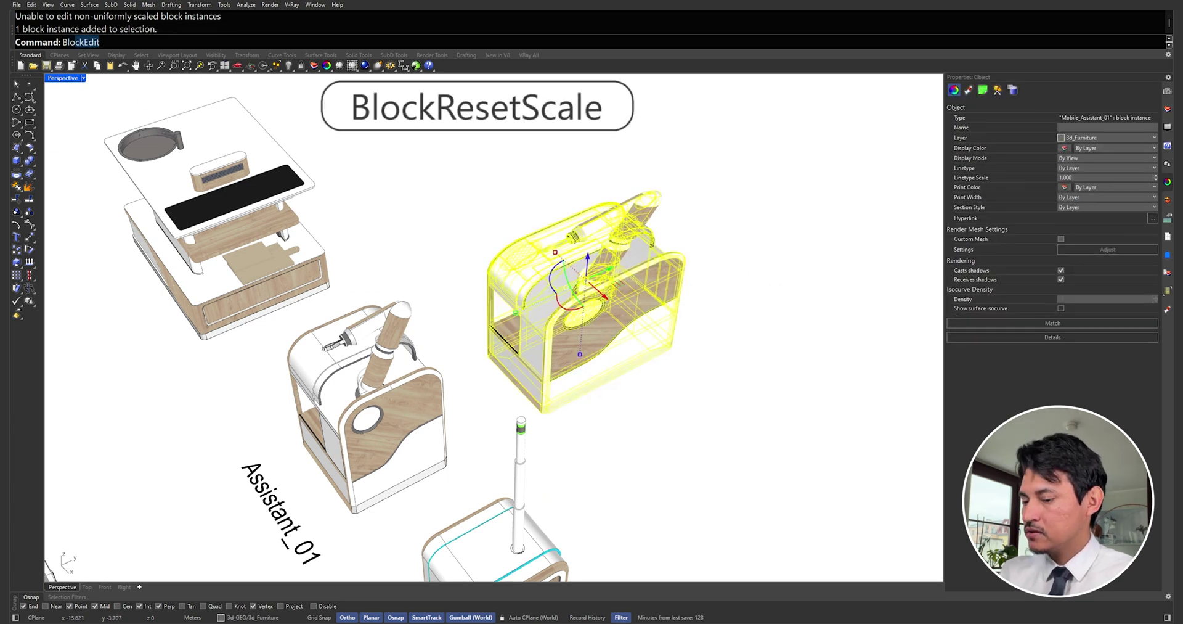
pyautogui.write('ResetScale')
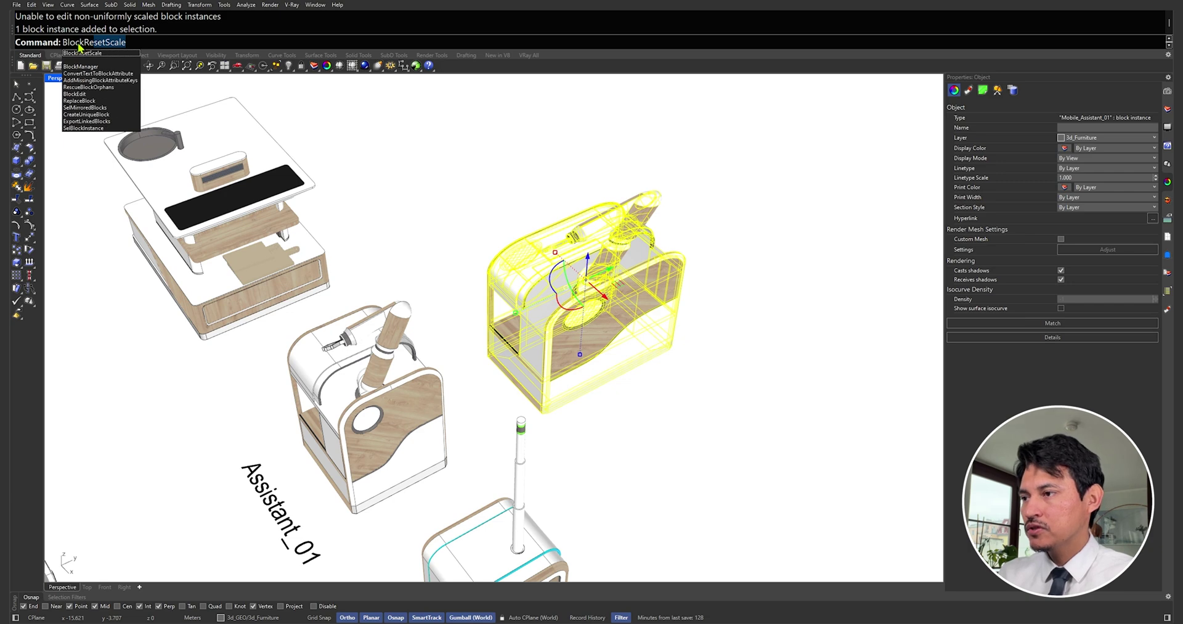
pyautogui.press('Return')
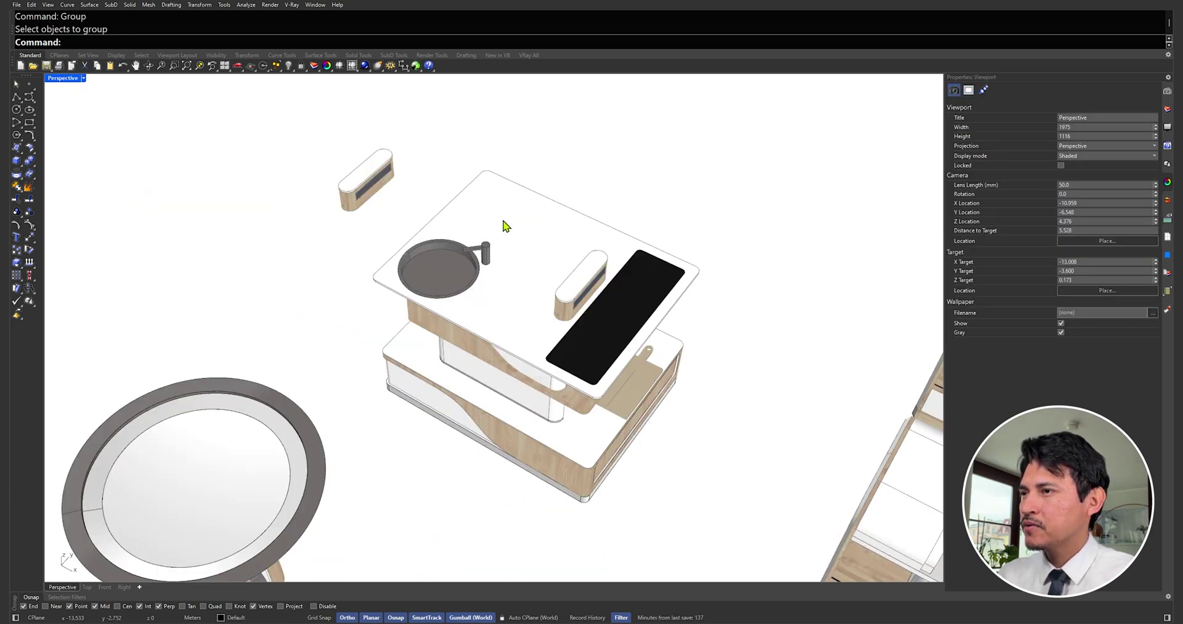
# Move the pill piece onto the tabletop and add it to the kitchen block with AddObjectsToBlock
pyautogui.moveTo(485, 223)
pyautogui.mouseDown(button='right')
pyautogui.moveTo(462, 225)
pyautogui.moveTo(474, 233)
pyautogui.mouseUp(button='right')
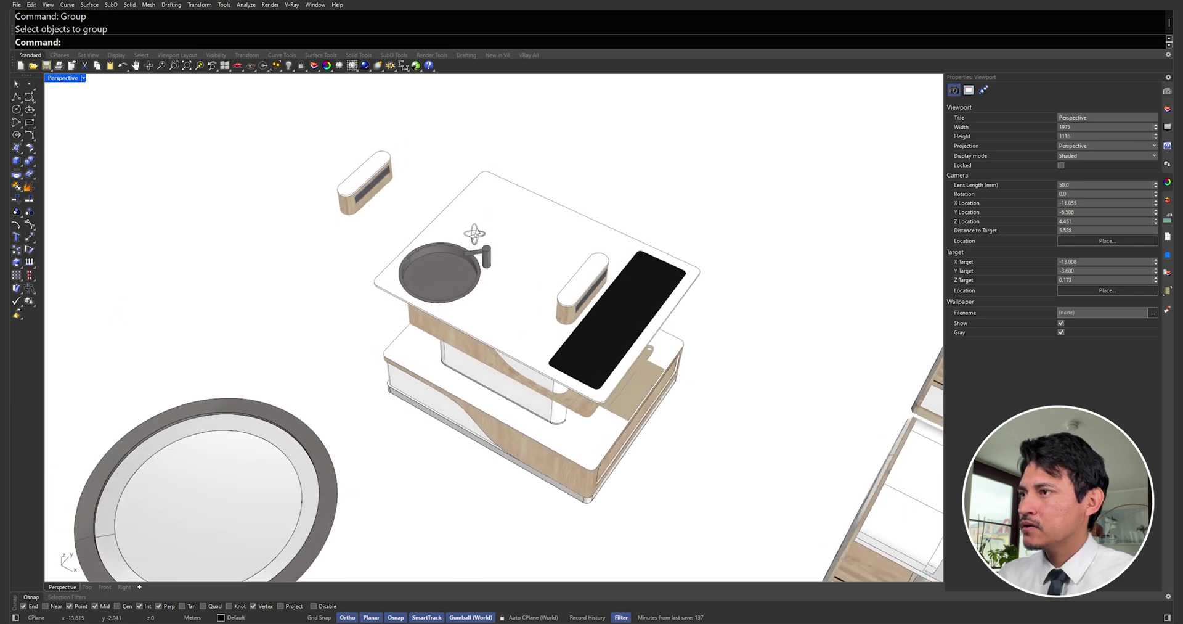
pyautogui.moveTo(406, 141)
pyautogui.mouseDown()
pyautogui.moveTo(338, 216)
pyautogui.moveTo(555, 274)
pyautogui.mouseUp()
pyautogui.click(601, 191)
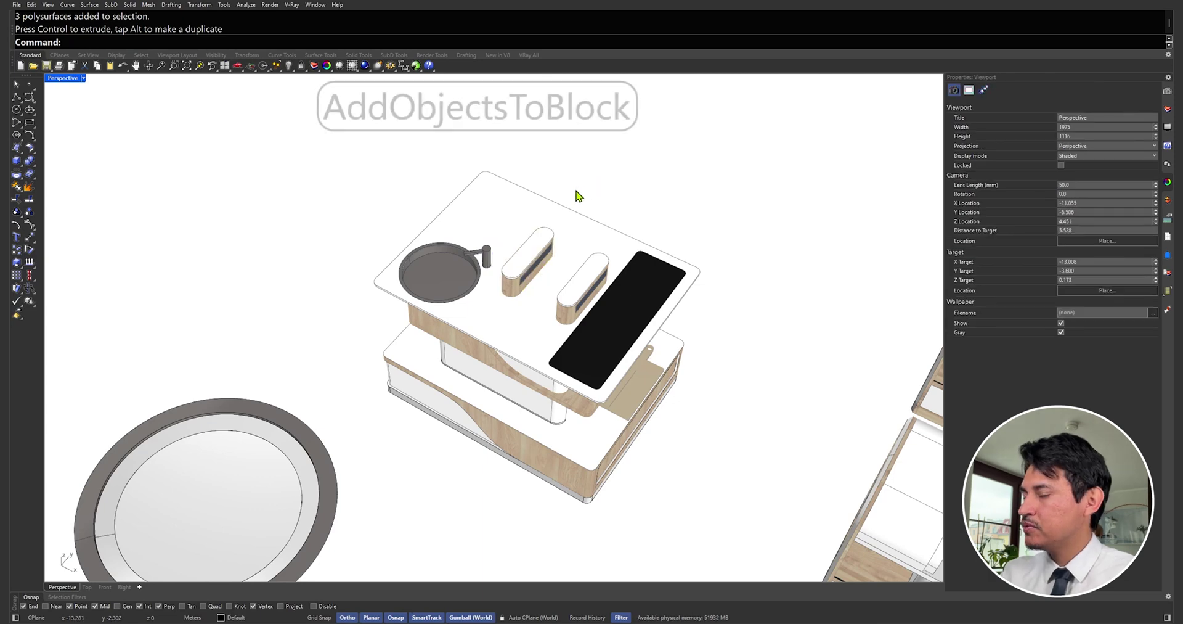
pyautogui.moveTo(578, 196); pyautogui.dragTo(568, 185, button='right')
pyautogui.write('AddObjectsToBlock')
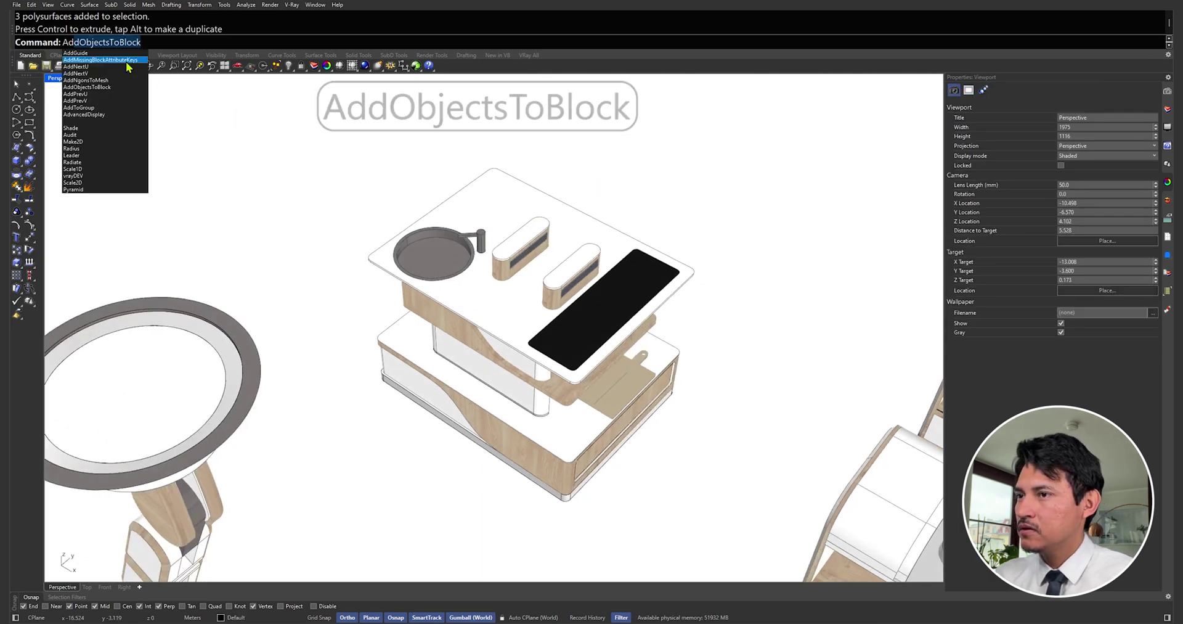
pyautogui.press('Return')
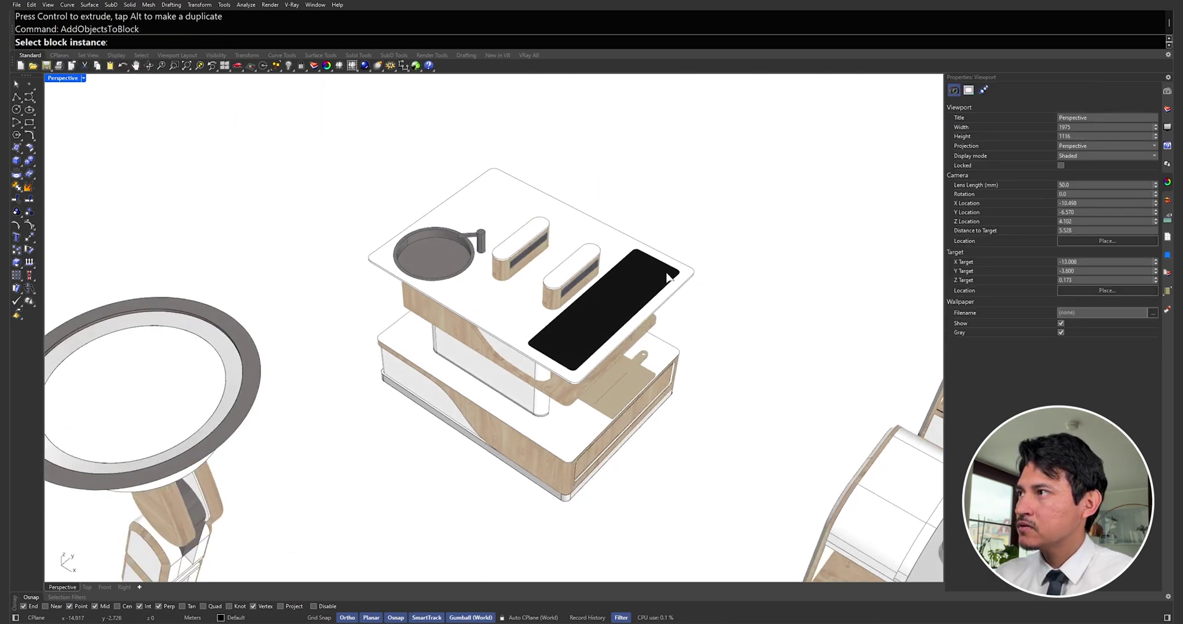
pyautogui.moveTo(700, 265); pyautogui.dragTo(712, 272, button='right')
pyautogui.click(663, 278)
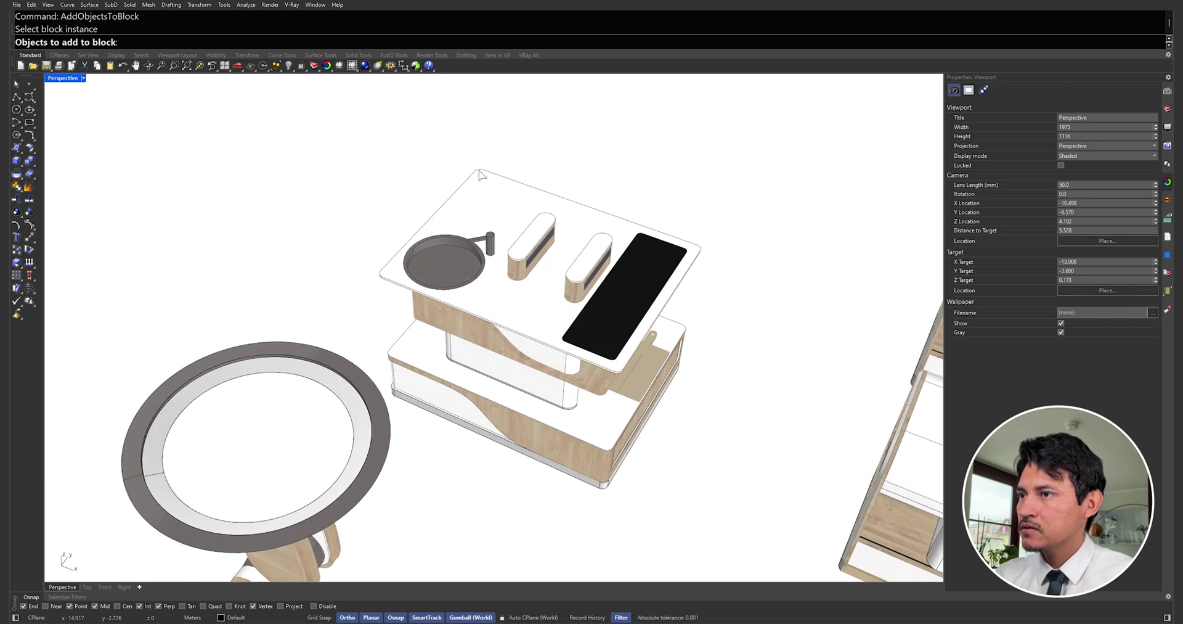
pyautogui.moveTo(478, 130); pyautogui.dragTo(567, 302)
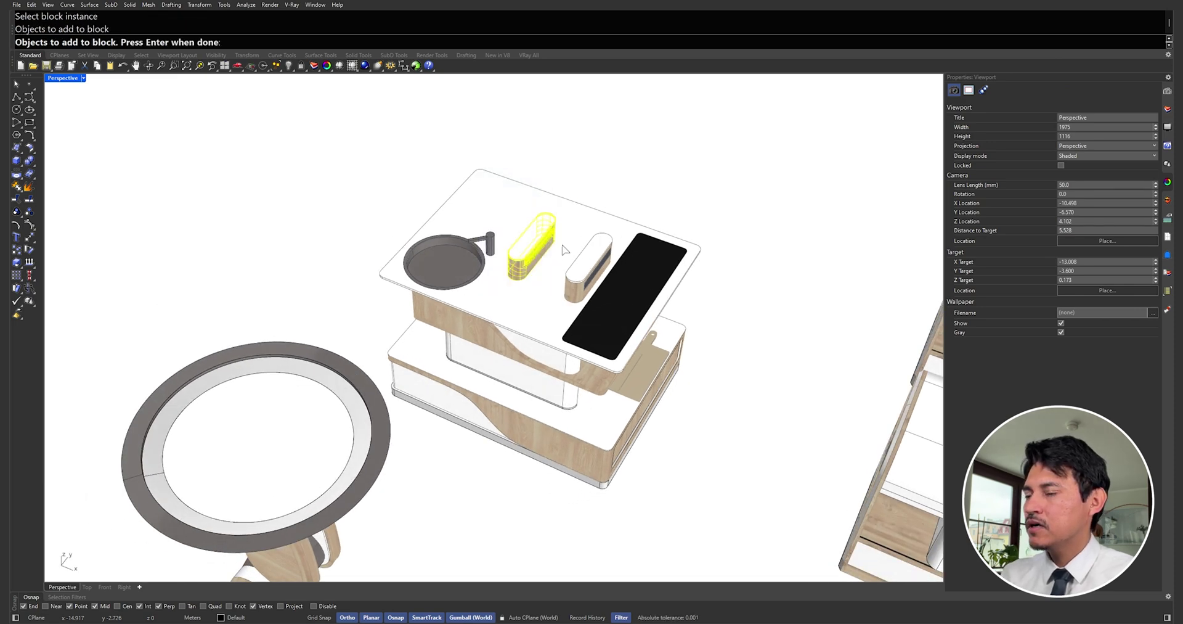
pyautogui.press('Return')
# Clear the selection, zoom the floor plan, and start editing the Mobile_Kitchen_00 block
pyautogui.moveTo(558, 248); pyautogui.dragTo(473, 276, button='right')
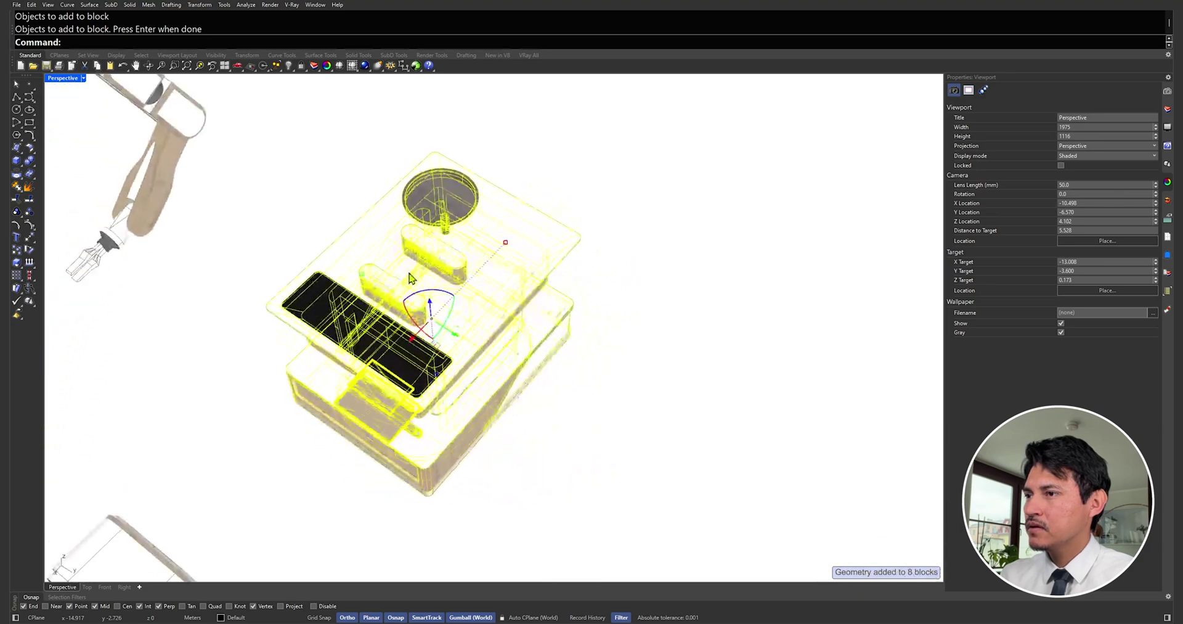
pyautogui.press('Escape')
pyautogui.scroll(-2, 473, 276)
pyautogui.scroll(-5, 519, 280)
pyautogui.scroll(-3, 519, 283)
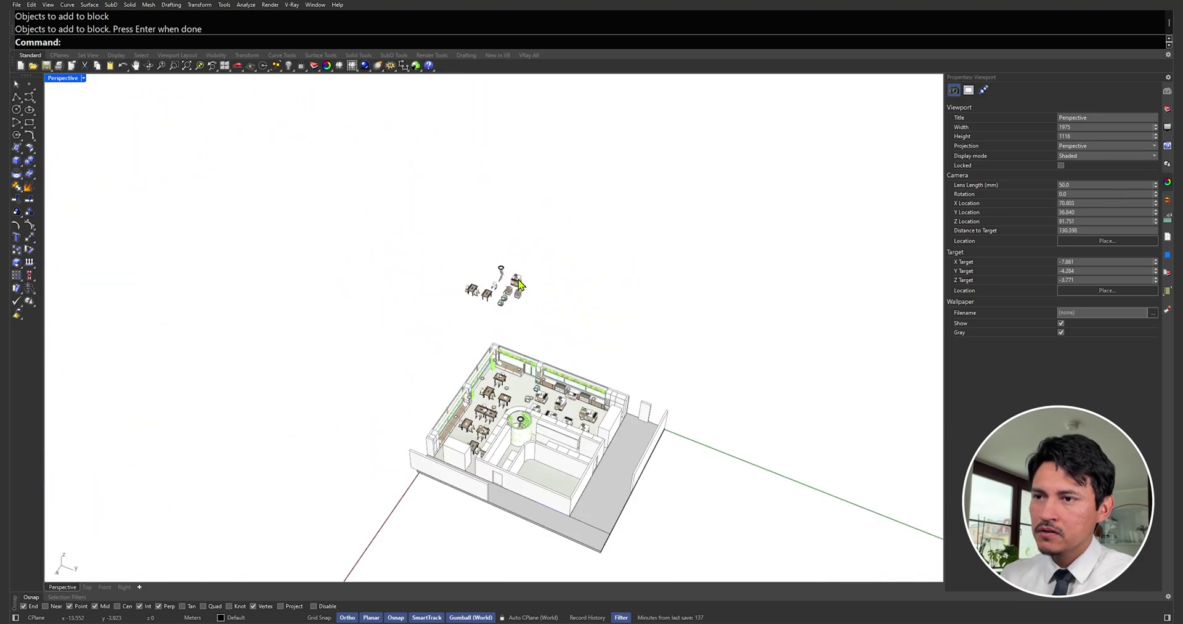
pyautogui.scroll(2, 513, 404)
pyautogui.scroll(1, 542, 389)
pyautogui.scroll(1, 586, 370)
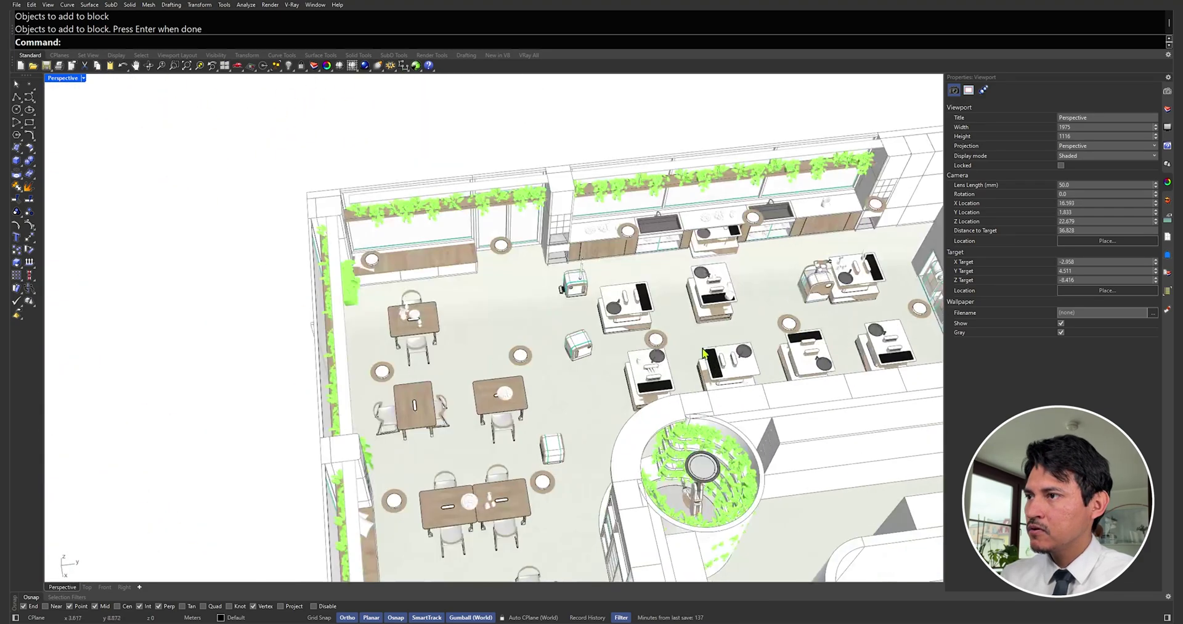
pyautogui.scroll(2, 614, 354)
pyautogui.click(615, 355)
pyautogui.press('Return')
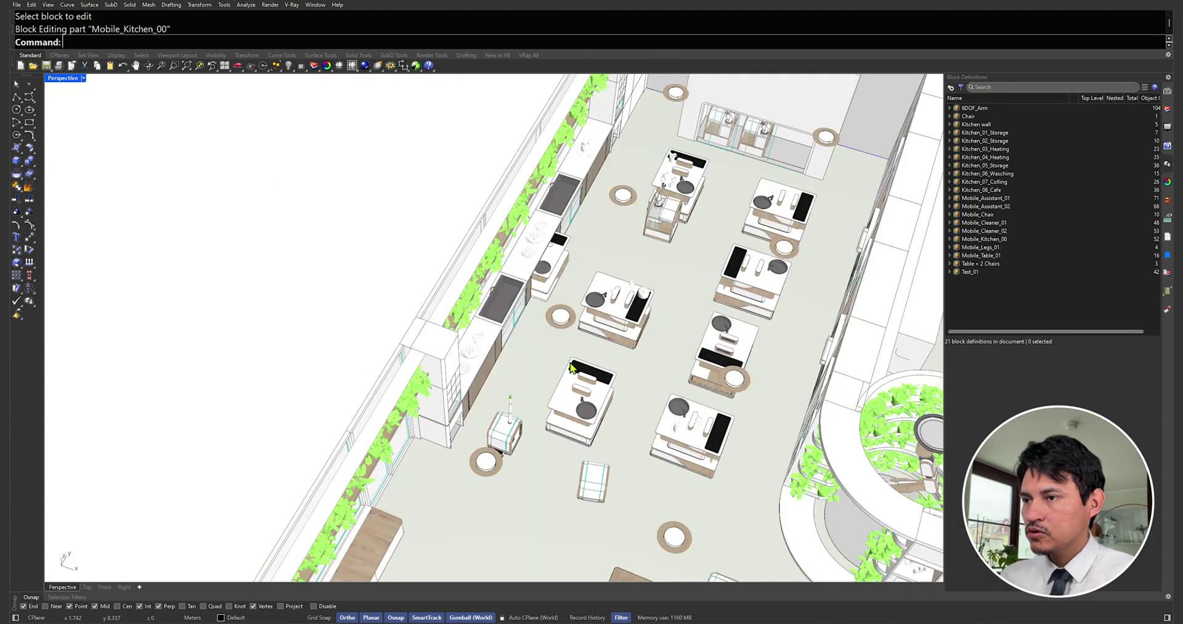
# Copy a Mobile_Kitchen_00 island into empty space left of the café and select the copy
pyautogui.click(571, 368)
pyautogui.write('C')
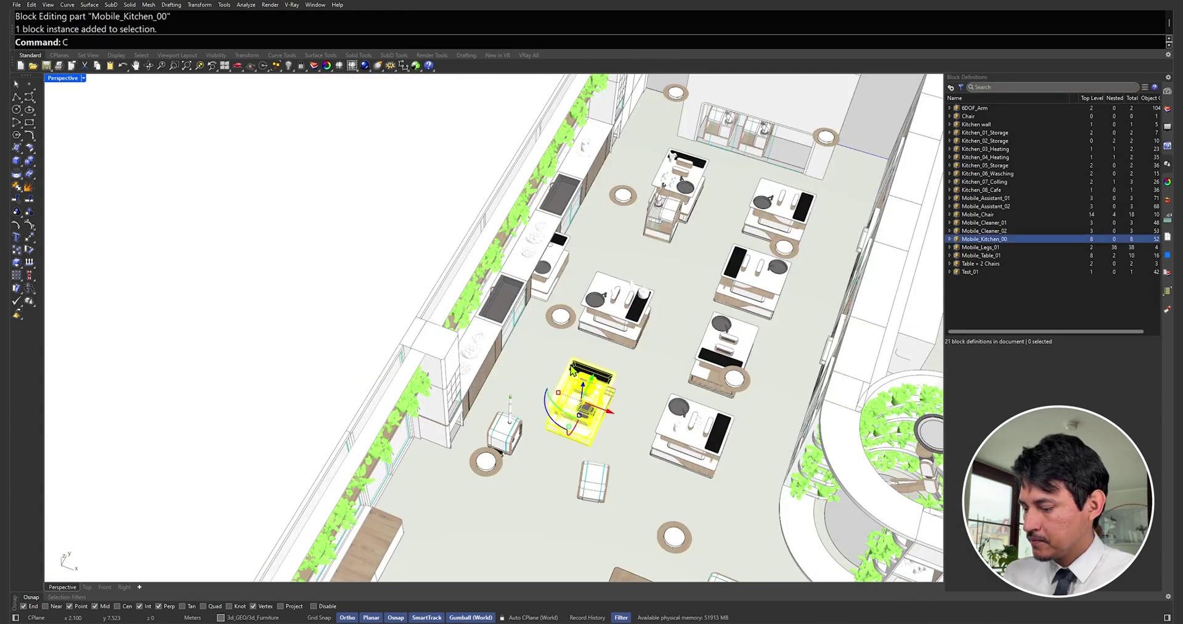
pyautogui.write('opy')
pyautogui.press('Return')
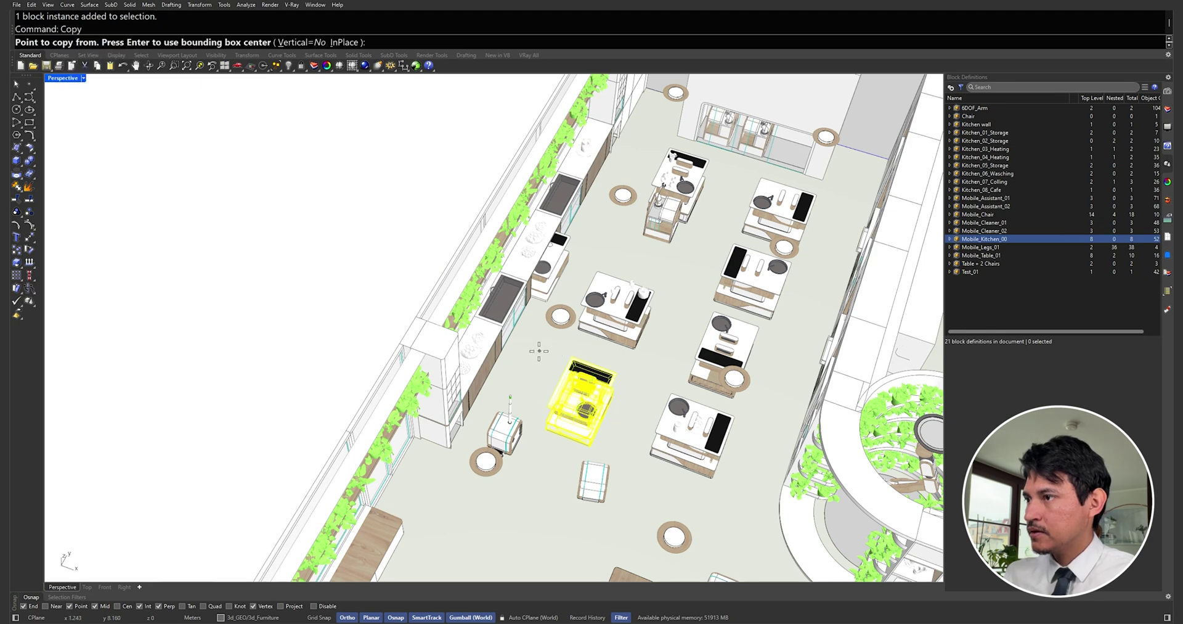
pyautogui.click(538, 351)
pyautogui.click(216, 253)
pyautogui.press('Return')
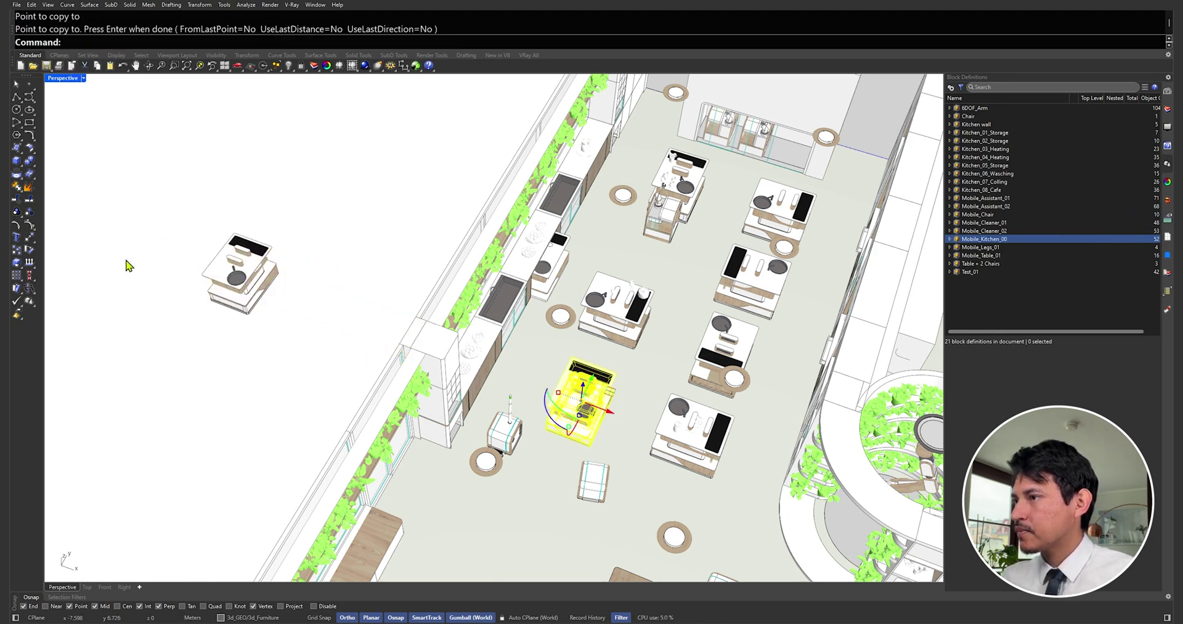
pyautogui.scroll(5, 246, 256)
pyautogui.scroll(3, 245, 256)
pyautogui.click(314, 267)
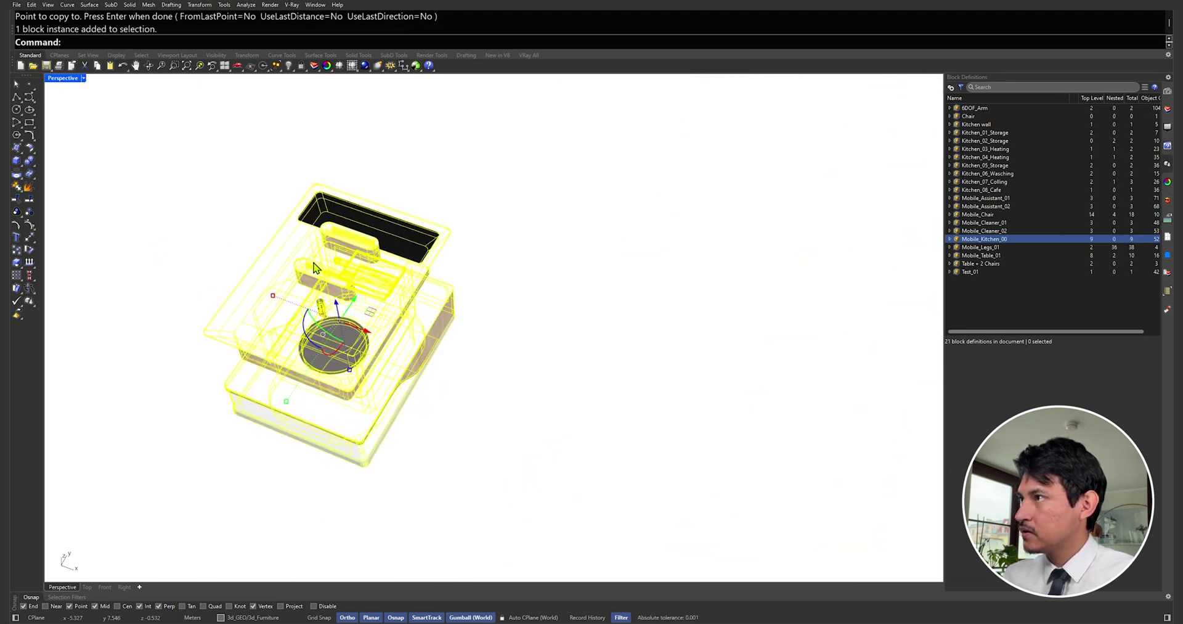
# Make the copied island a unique block named Mobile_Kitchen_00_Unique
pyautogui.write('CreateUniqueBlock')
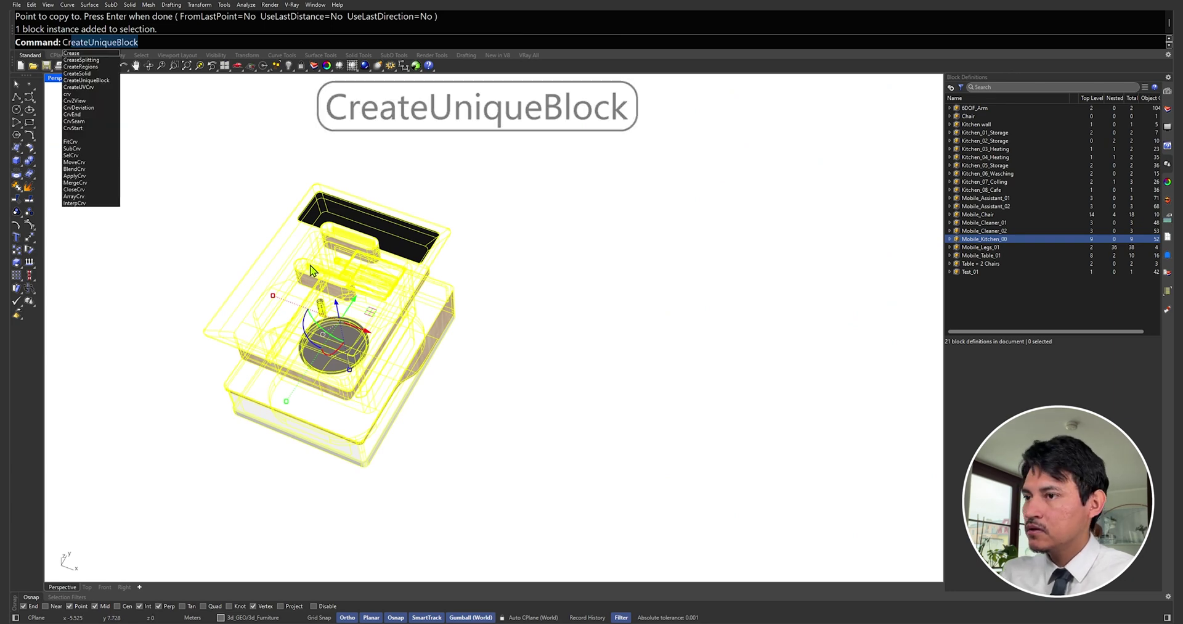
pyautogui.press('Return')
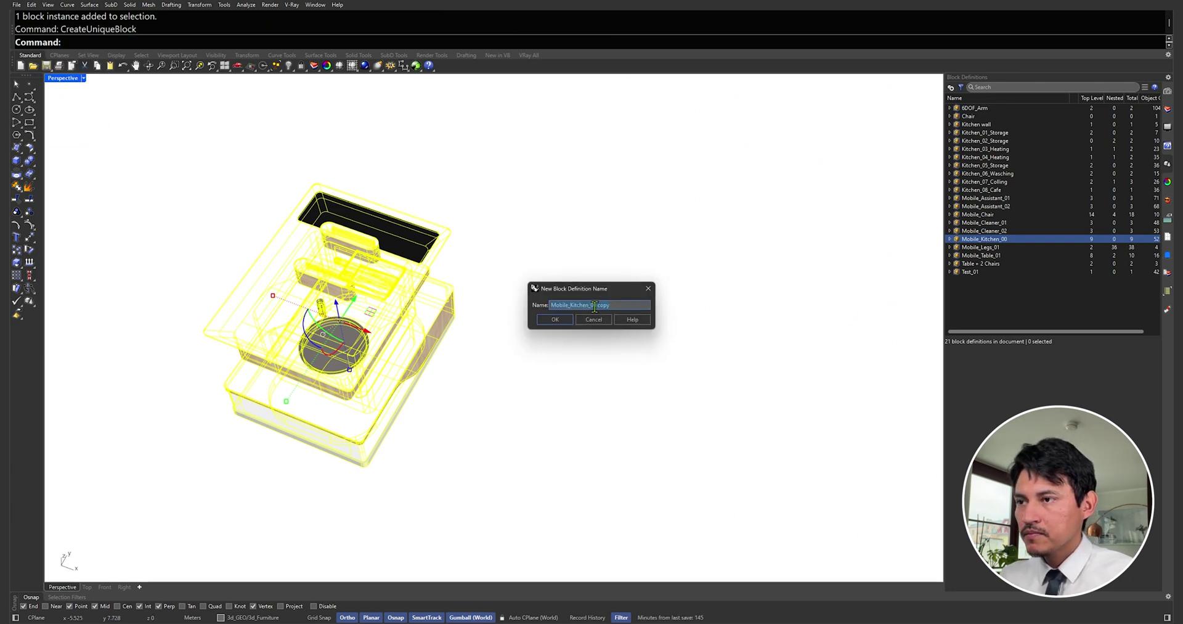
pyautogui.click(611, 306)
pyautogui.press('BackSpace')
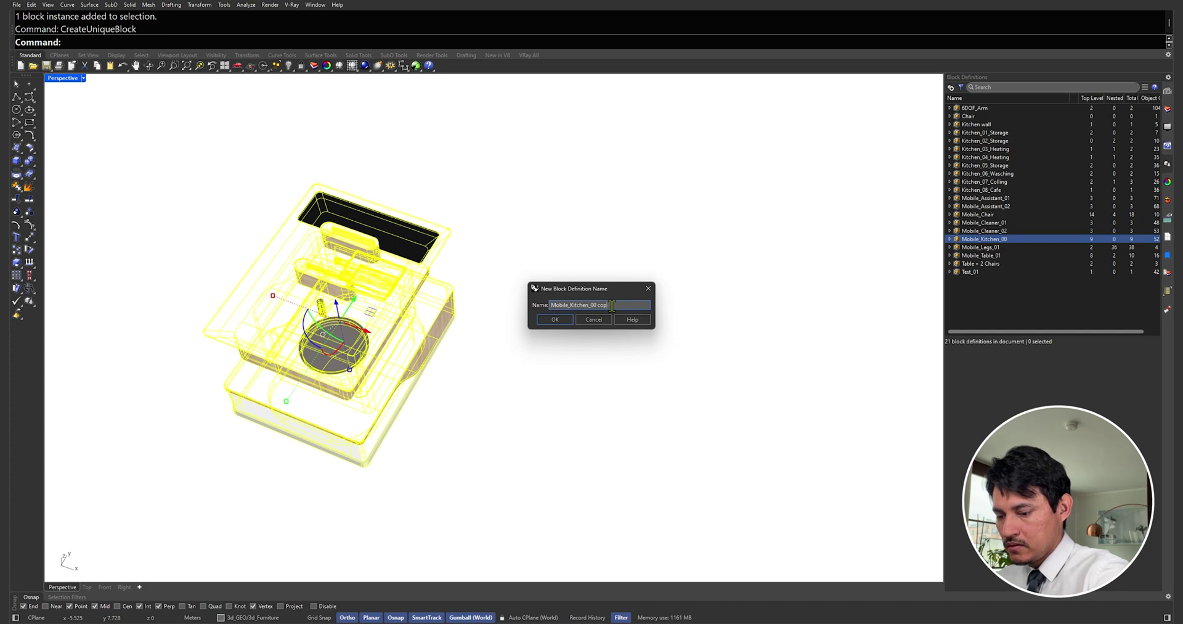
pyautogui.press('BackSpace')
pyautogui.press('BackSpace')
pyautogui.press('BackSpace')
pyautogui.write('_Un')
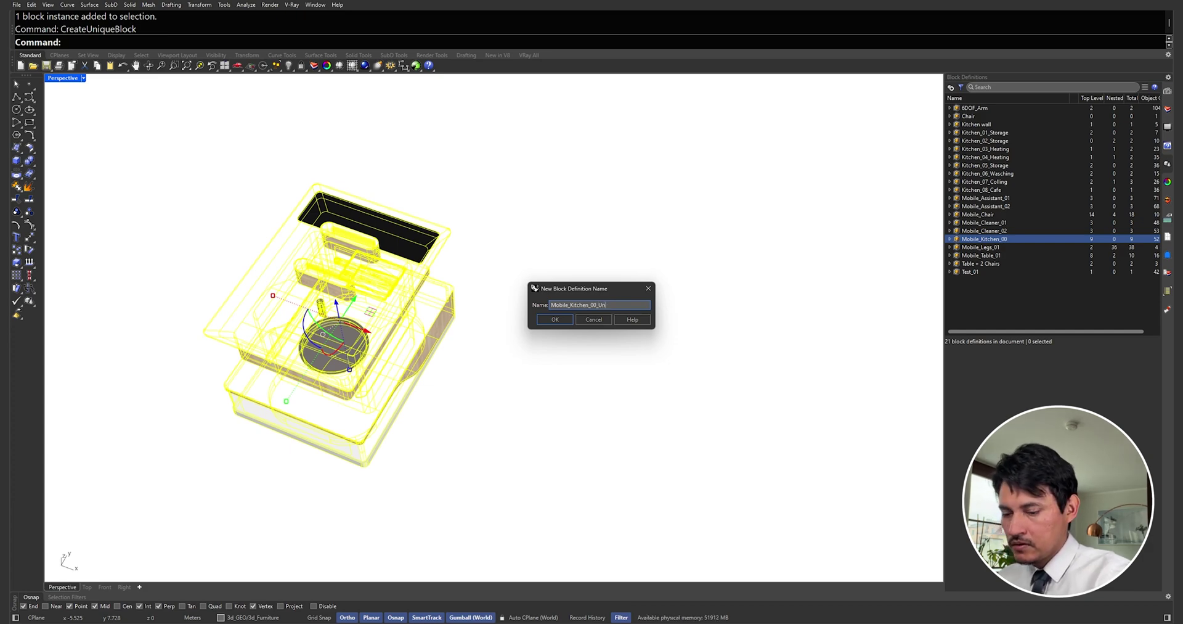
pyautogui.write('ique')
pyautogui.press('Return')
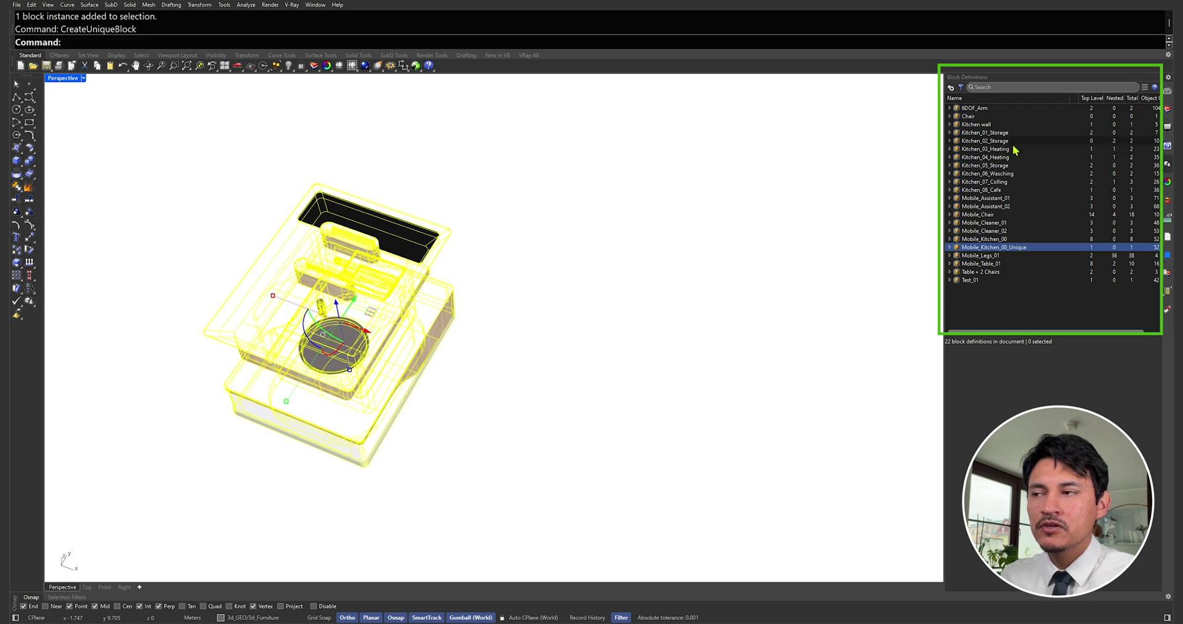
# Delete the black top panel inside the Mobile_Kitchen_00_Unique block and apply the edit
pyautogui.moveTo(425, 289); pyautogui.dragTo(463, 298, button='right')
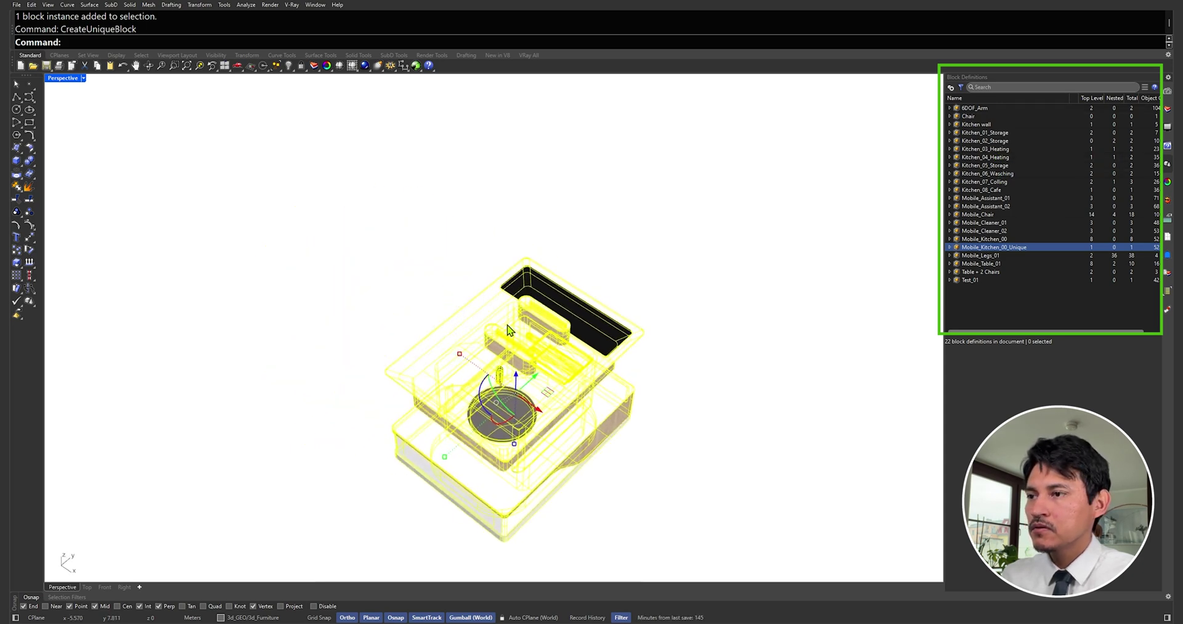
pyautogui.doubleClick(448, 415)
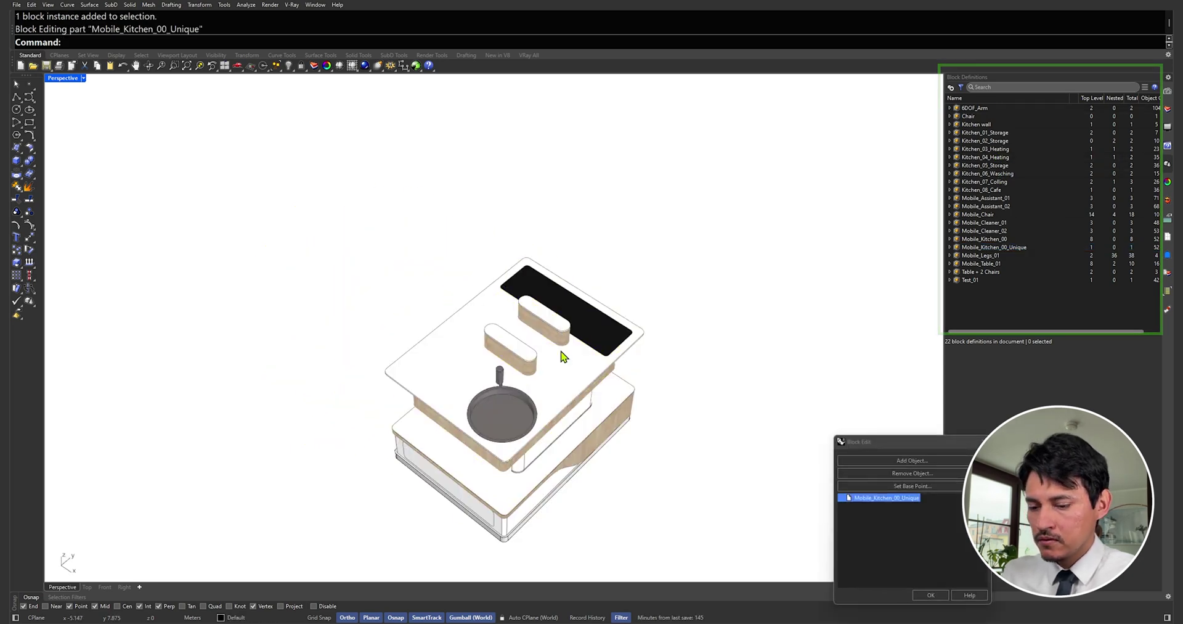
pyautogui.click(585, 324)
pyautogui.press('Delete')
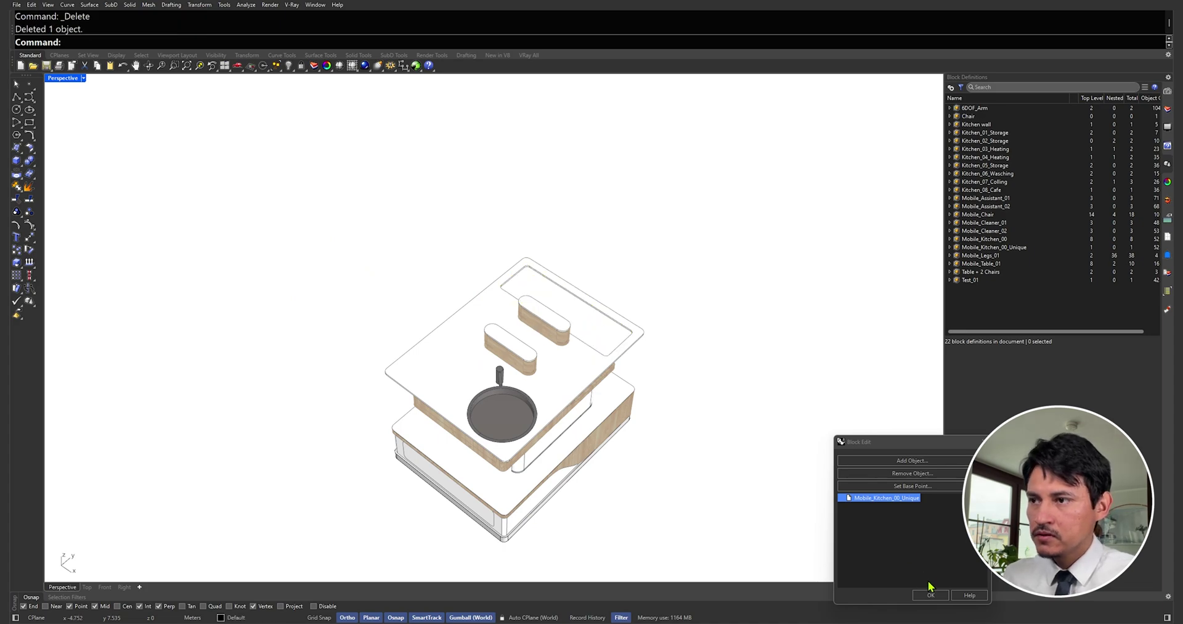
pyautogui.click(930, 594)
pyautogui.scroll(-8, 521, 368)
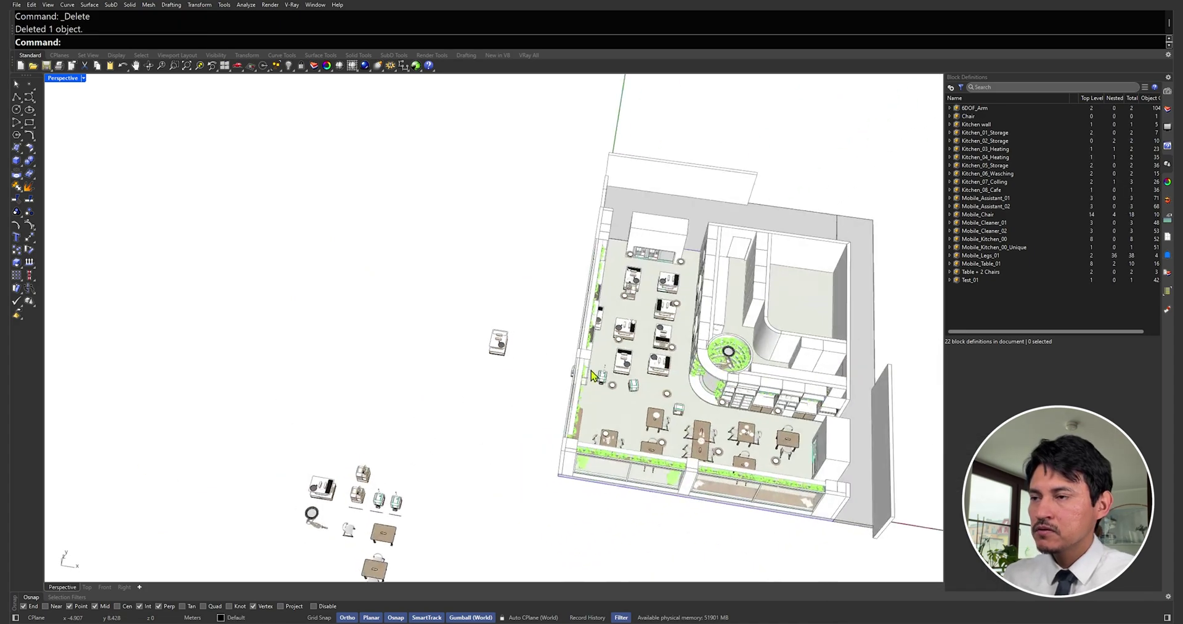
# Remove the left Mobile_Chair from the Table + 2 Chairs block, leaving one chair
pyautogui.scroll(8, 537, 268)
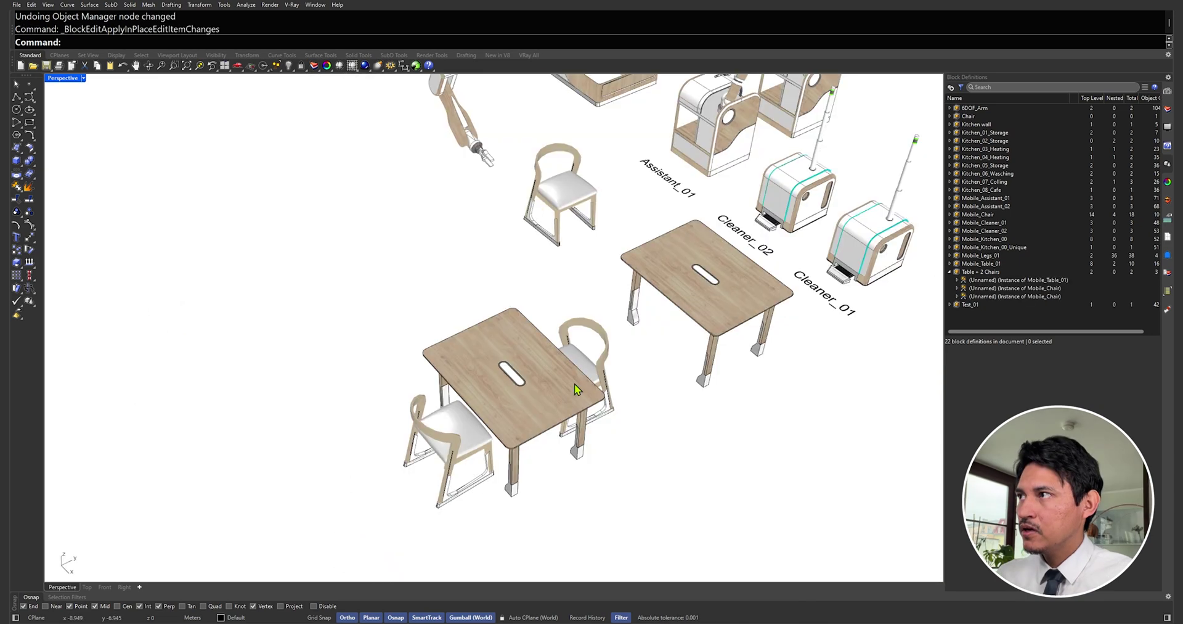
pyautogui.scroll(1, 575, 384)
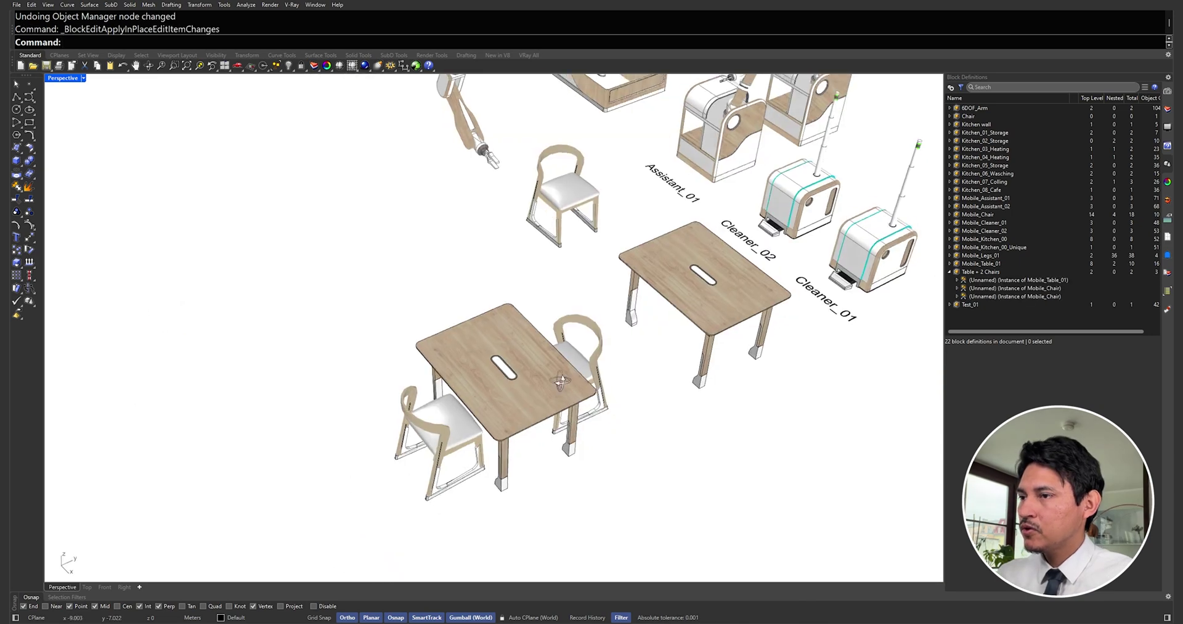
pyautogui.scroll(2, 554, 375)
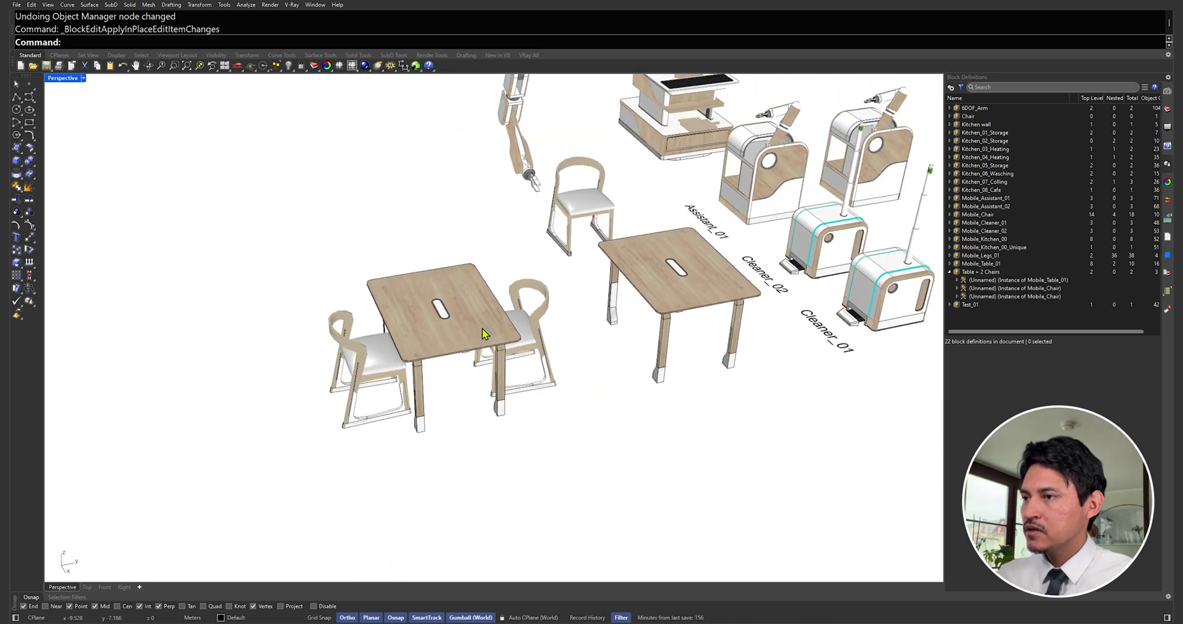
pyautogui.moveTo(465, 327); pyautogui.dragTo(327, 277, button='right')
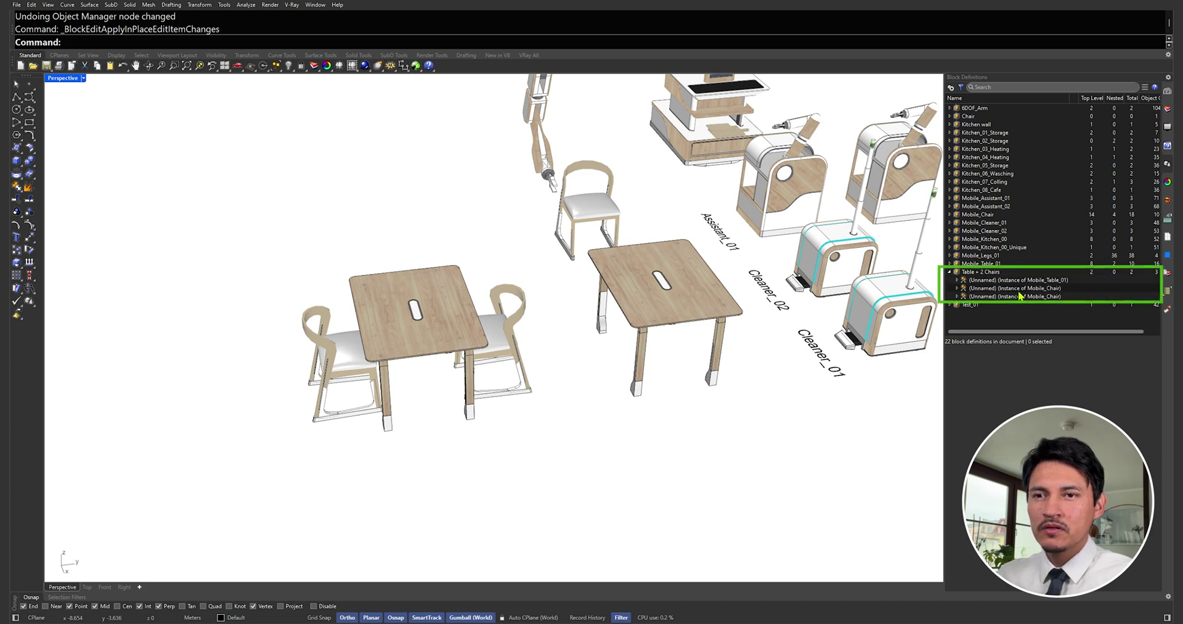
pyautogui.scroll(3, 441, 322)
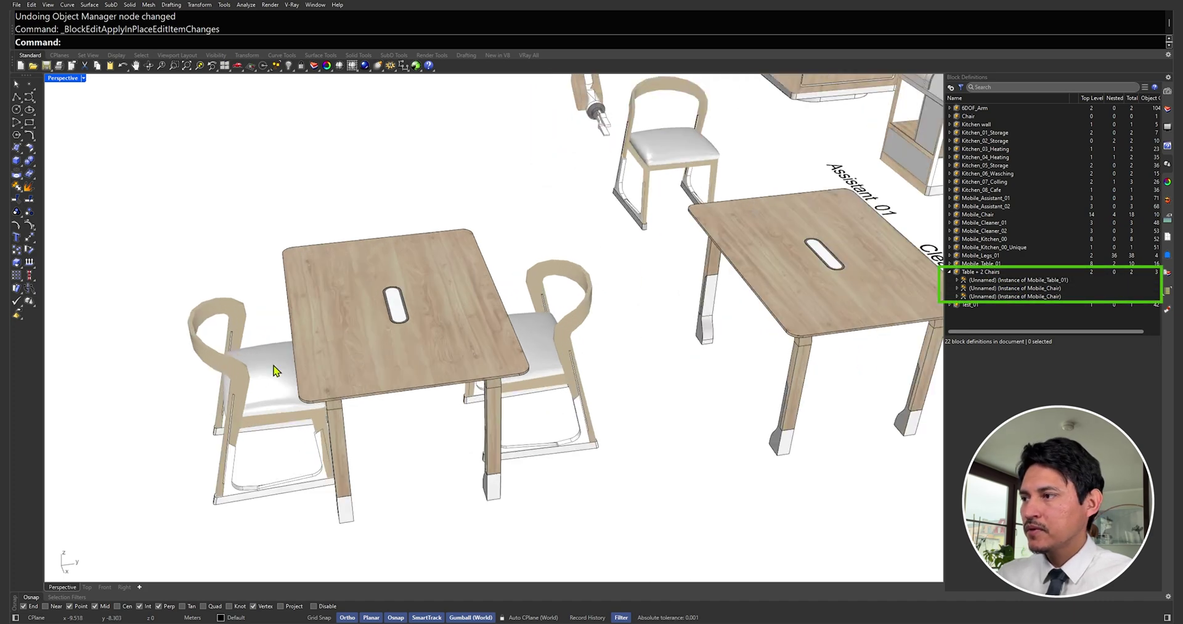
pyautogui.click(262, 386)
pyautogui.click(1034, 296)
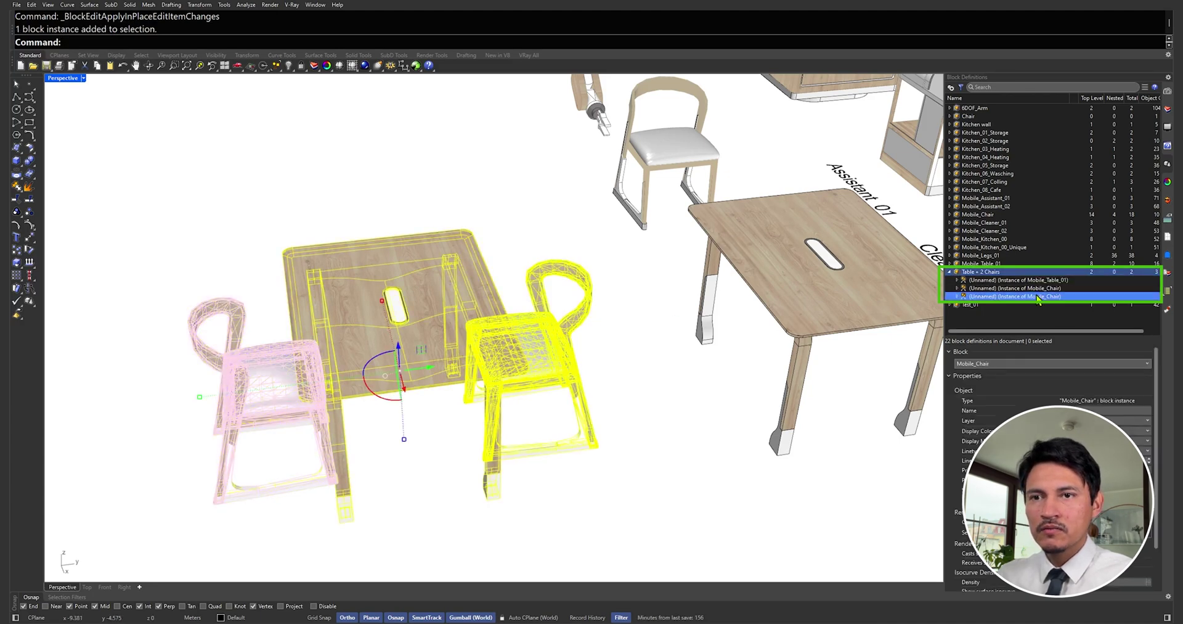
pyautogui.rightClick(1038, 299)
pyautogui.click(1057, 310)
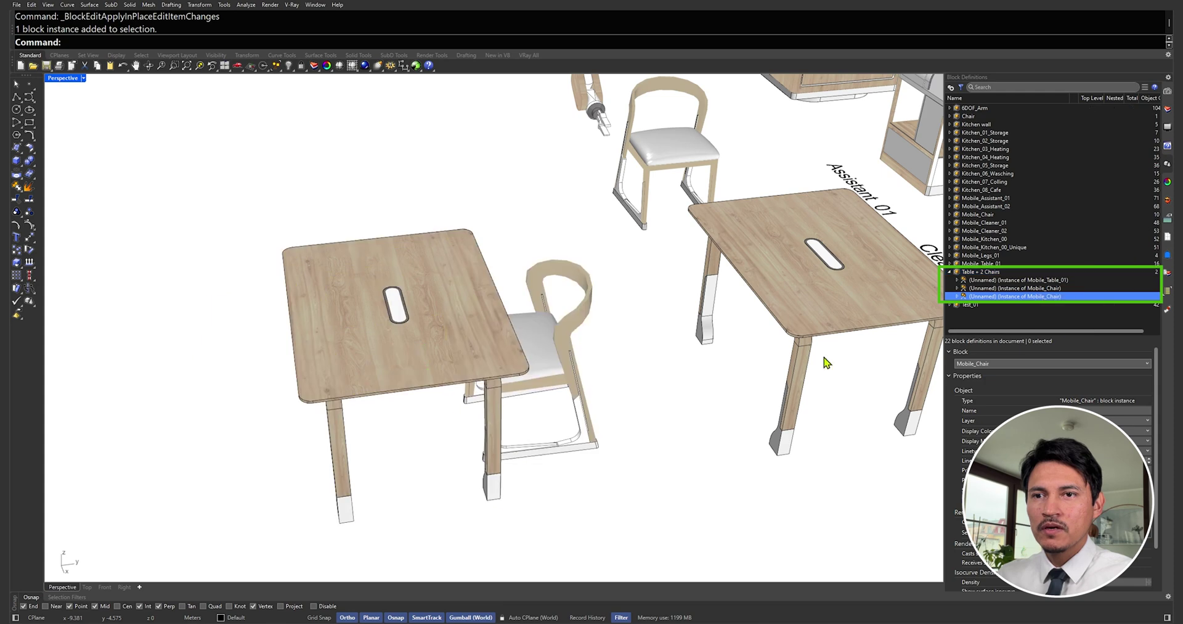
pyautogui.click(431, 326)
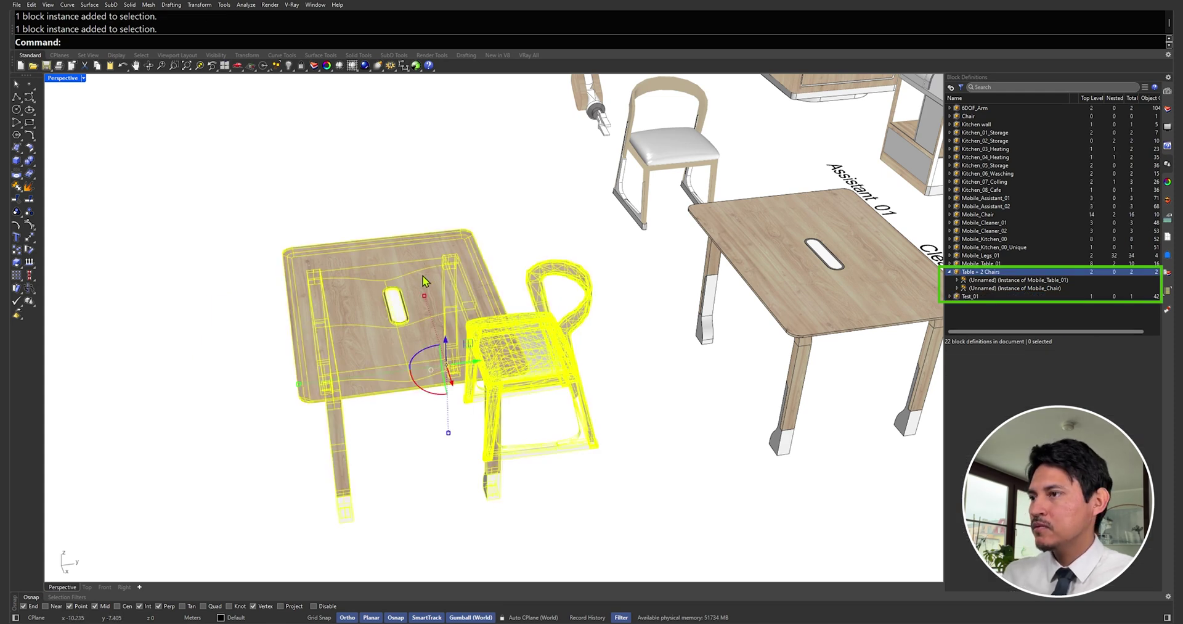
# Orbit to the right table and open its Mobile_Table_01 block for editing
pyautogui.scroll(-5, 499, 319)
pyautogui.scroll(2, 432, 308)
pyautogui.scroll(2, 414, 294)
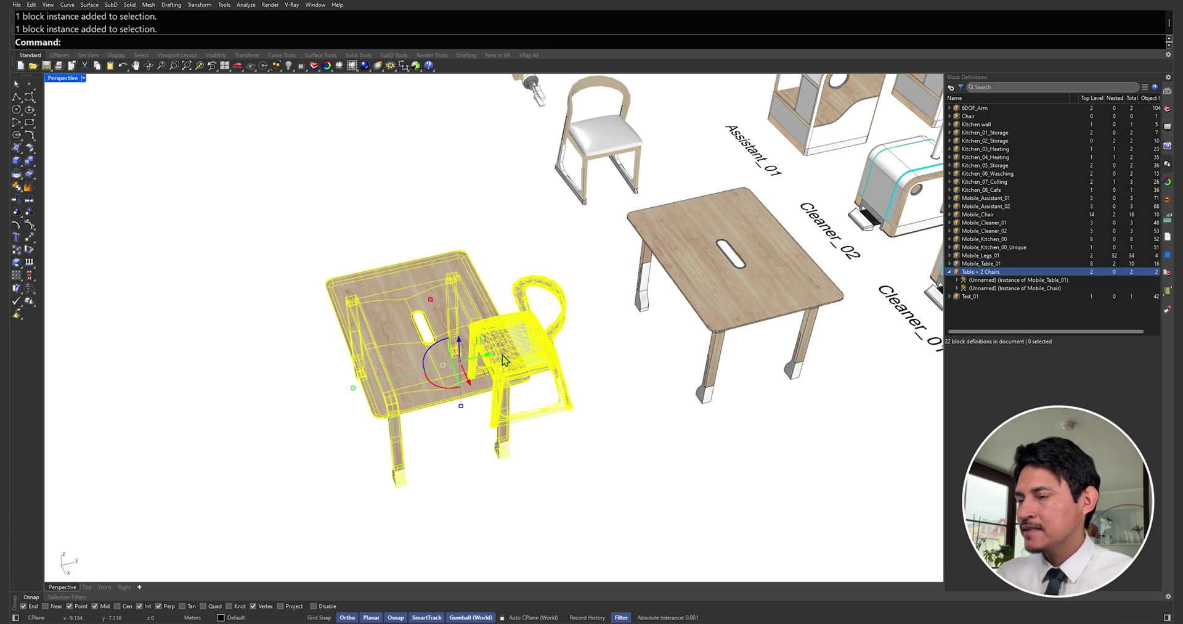
pyautogui.moveTo(658, 398); pyautogui.dragTo(492, 301, button='right')
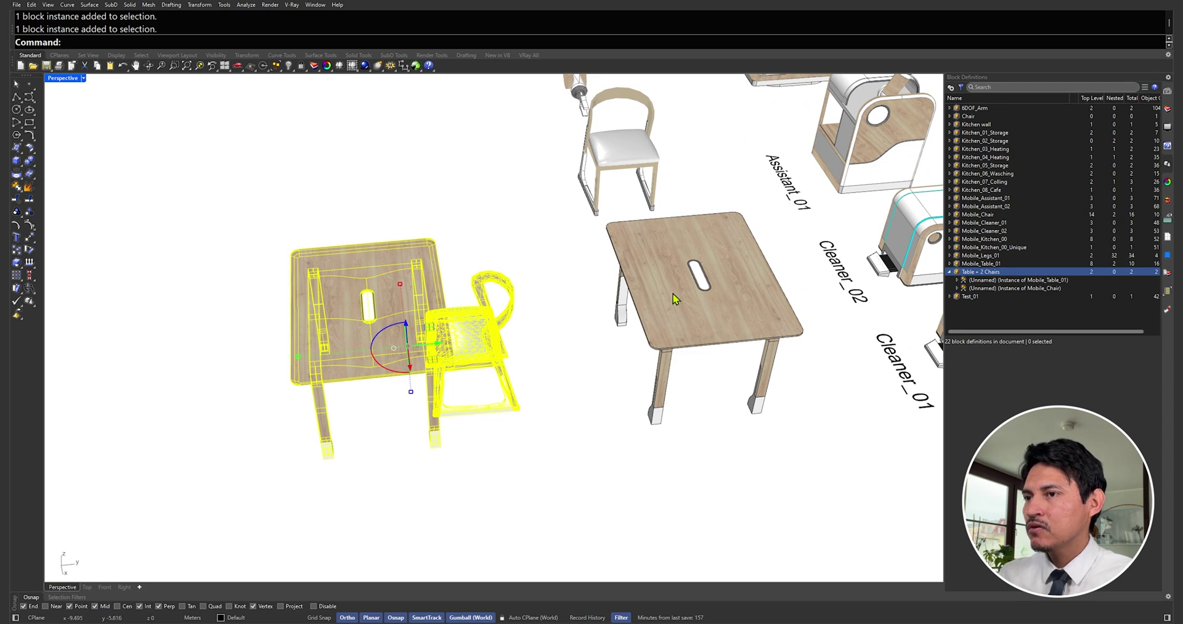
pyautogui.scroll(3, 632, 316)
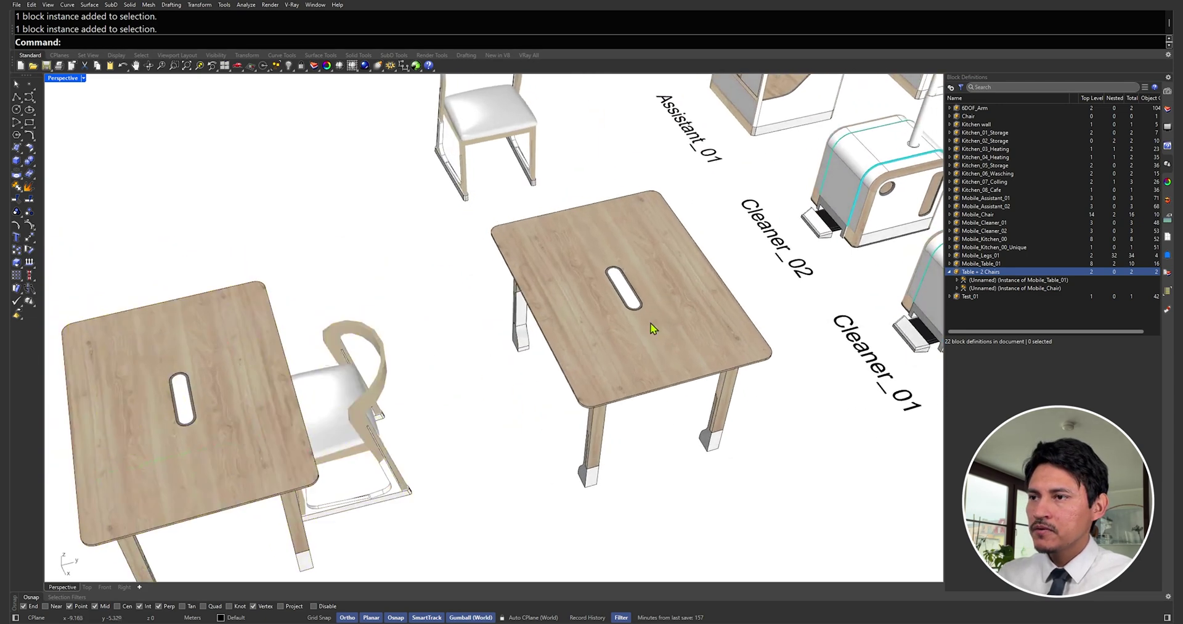
pyautogui.doubleClick(655, 323)
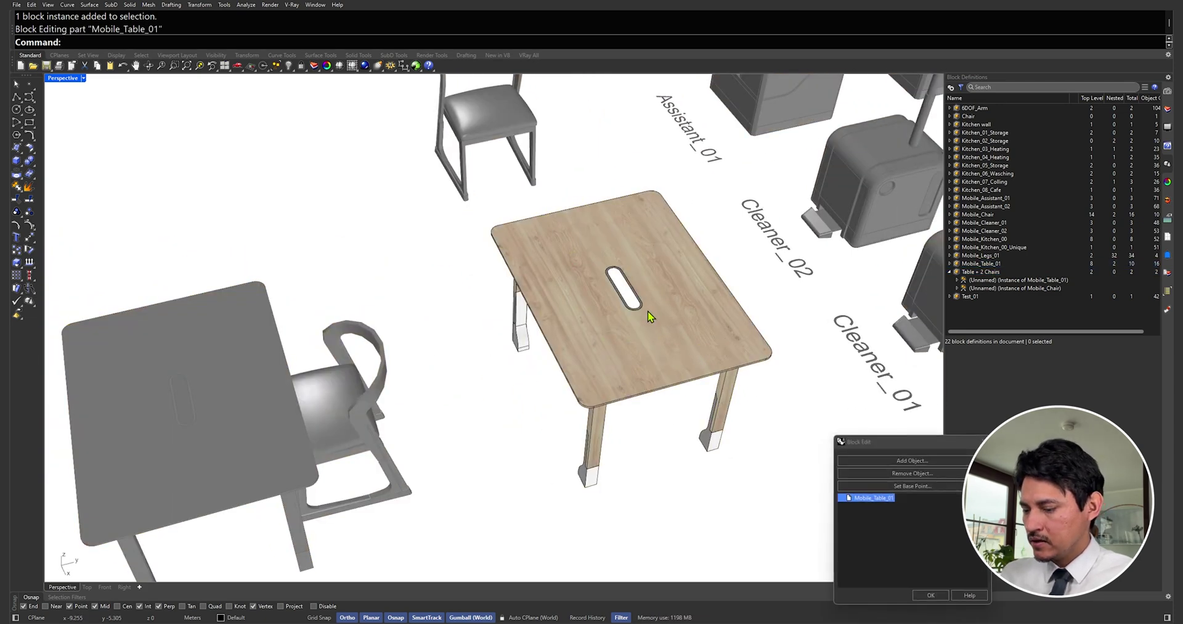
# Push the Mobile_Table_01 tabletop slot upward with MoveFace, updating both tables, then undo
pyautogui.write('MoveFace')
pyautogui.press('Return')
pyautogui.click(630, 293)
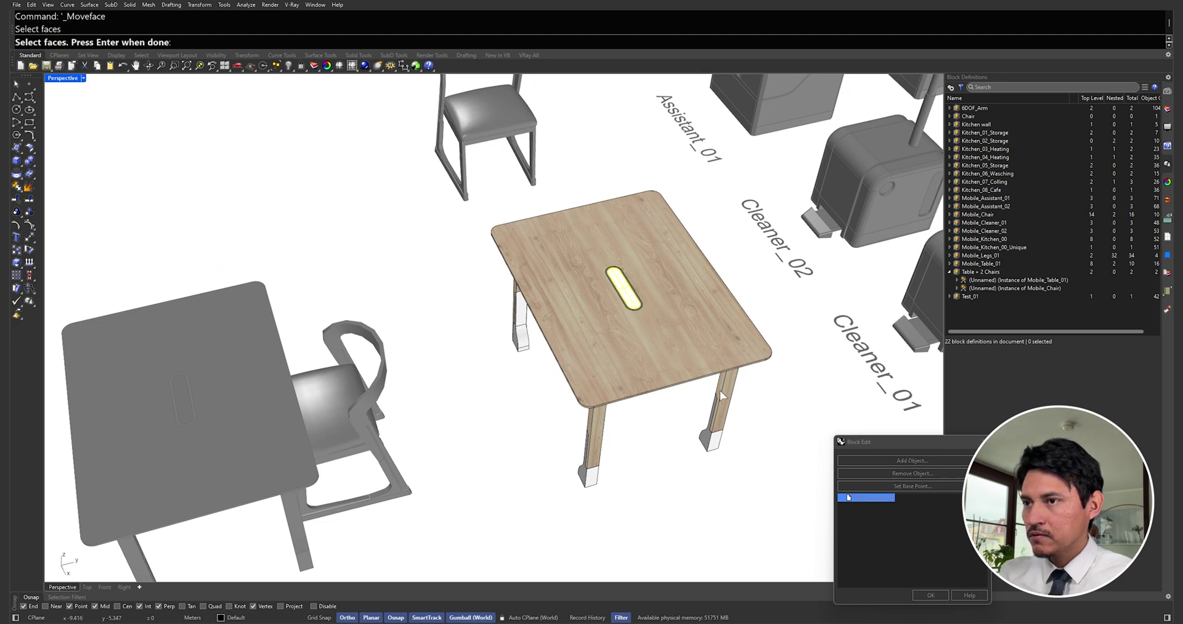
pyautogui.press('Return')
pyautogui.scroll(3, 711, 450)
pyautogui.click(706, 470)
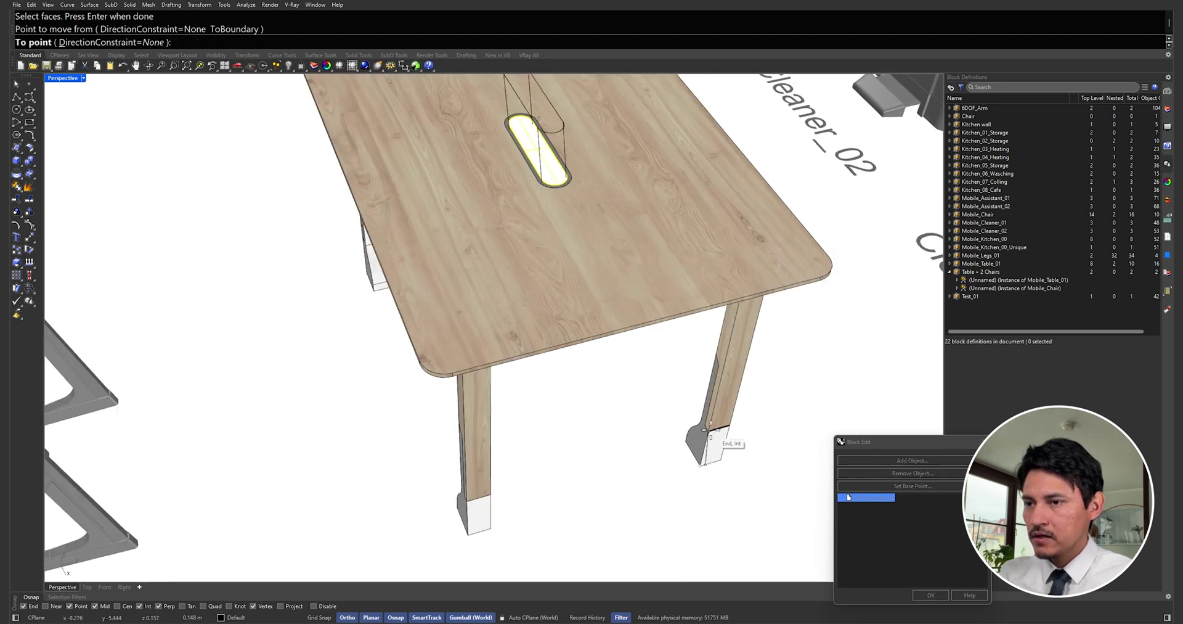
pyautogui.click(711, 428)
pyautogui.scroll(-5, 709, 425)
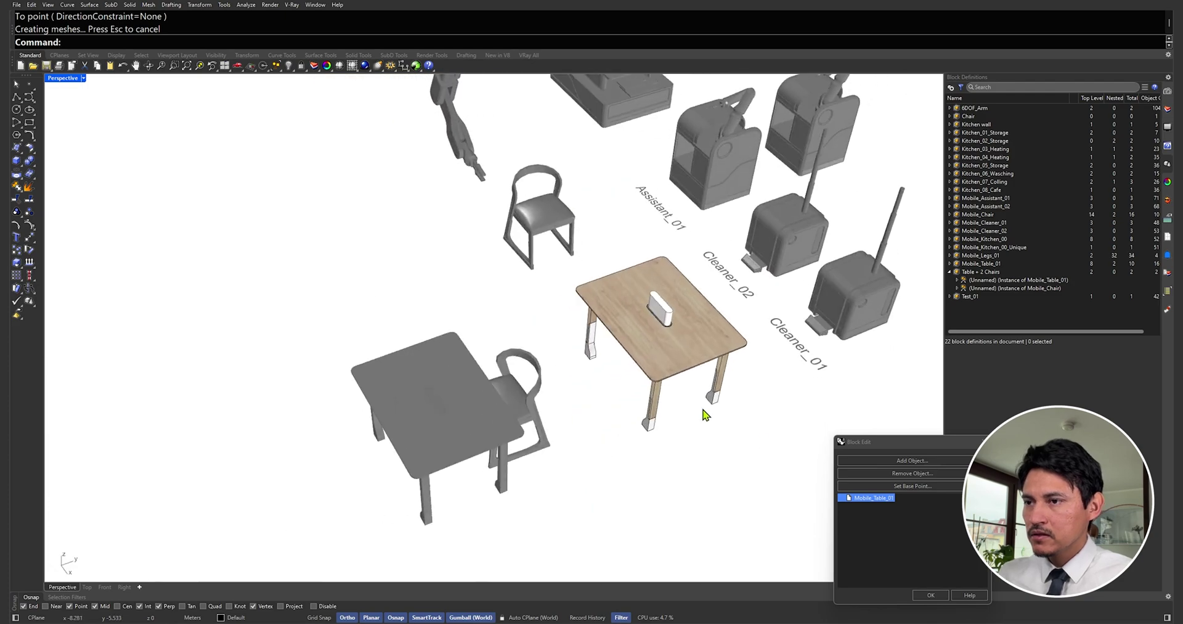
pyautogui.click(930, 595)
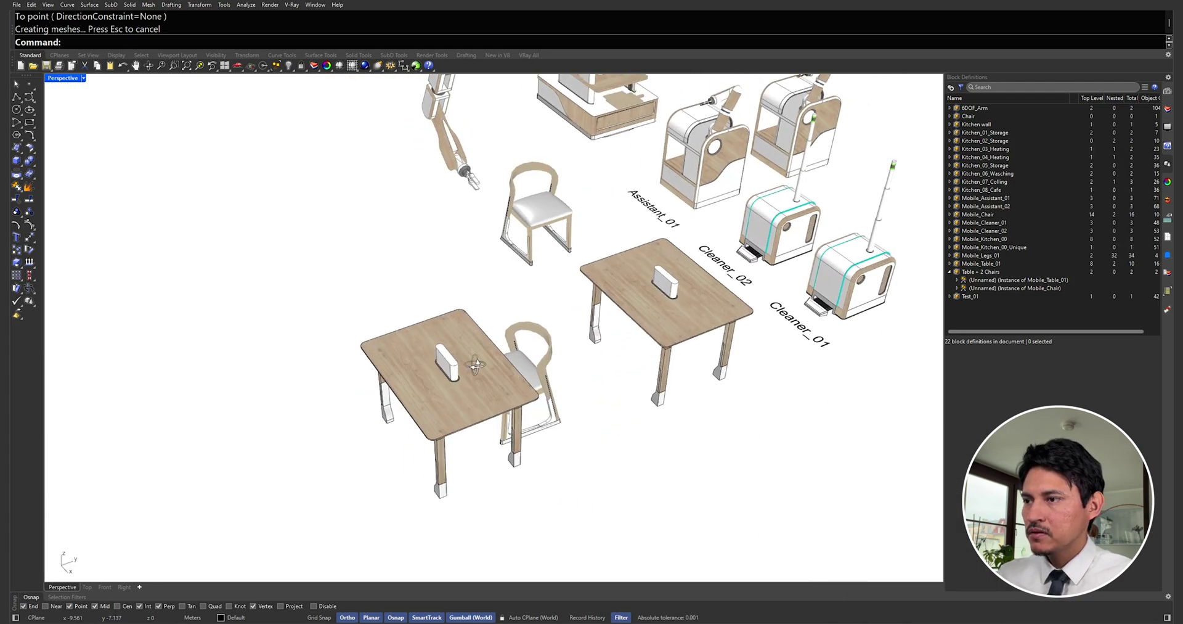
pyautogui.moveTo(568, 366); pyautogui.dragTo(471, 365, button='right')
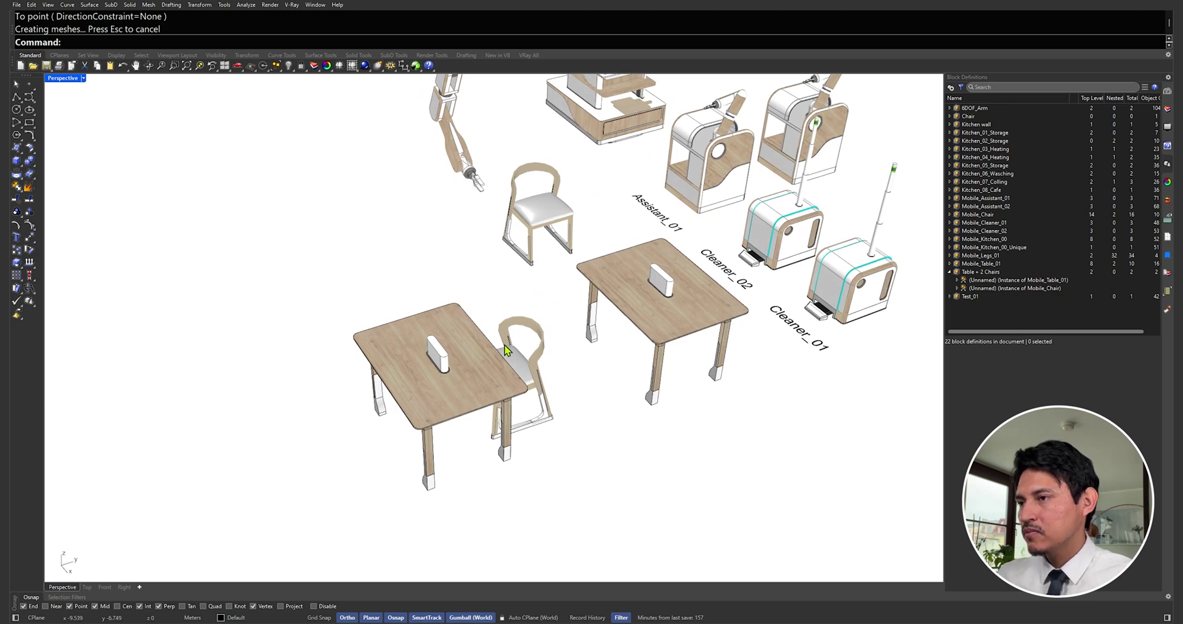
pyautogui.hotkey('ctrl', 'z')
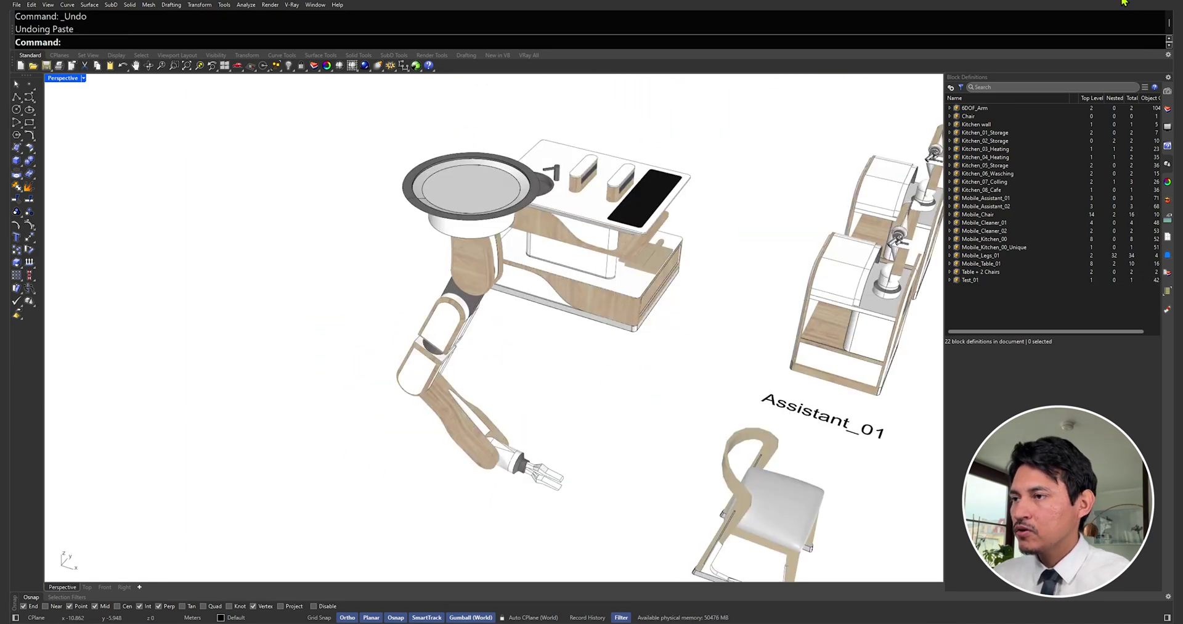
# Orbit around the robot arm in the other model to inspect it
pyautogui.moveTo(448, 299); pyautogui.dragTo(456, 232, button='right')
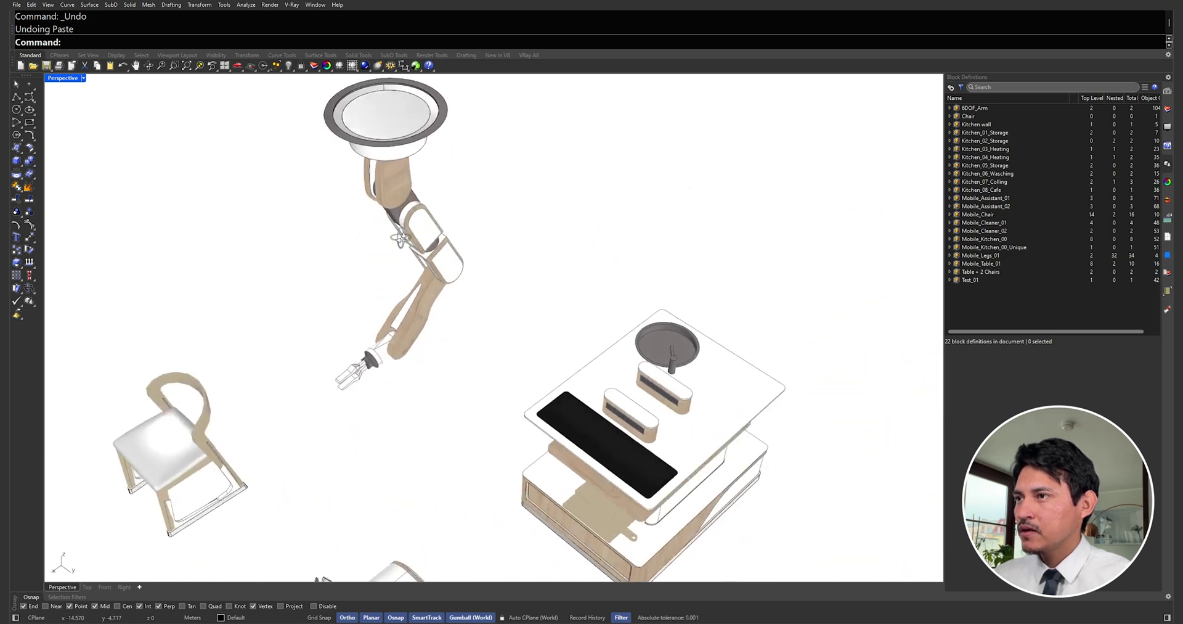
pyautogui.moveTo(456, 232); pyautogui.dragTo(489, 117, button='right')
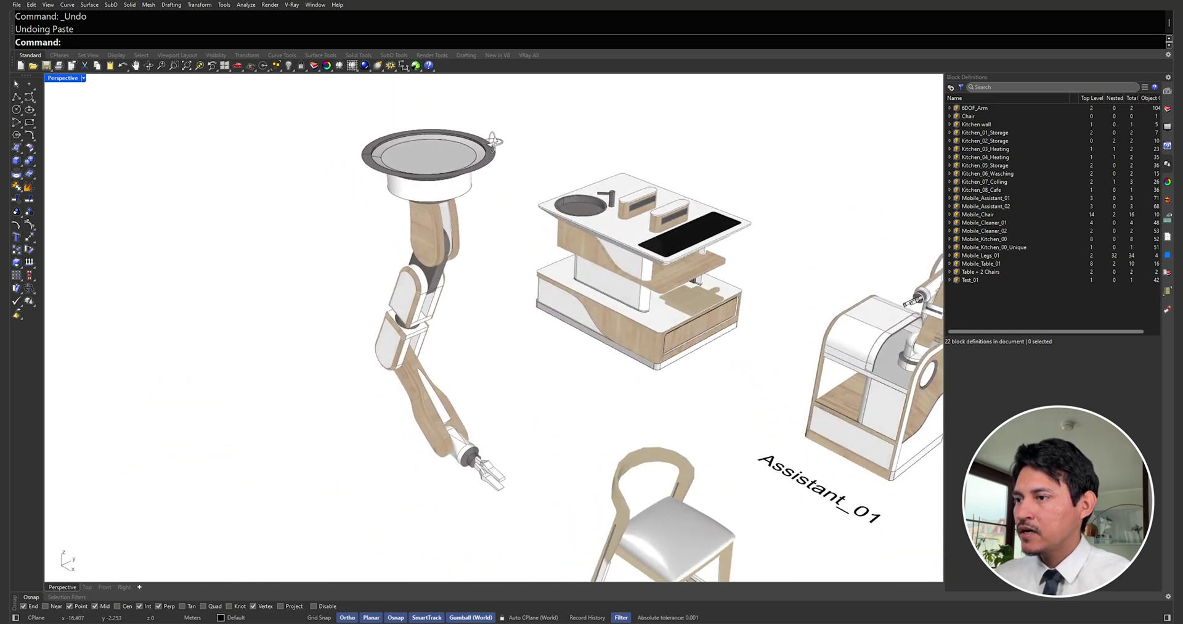
pyautogui.moveTo(490, 108); pyautogui.dragTo(362, 472)
pyautogui.press('Escape')
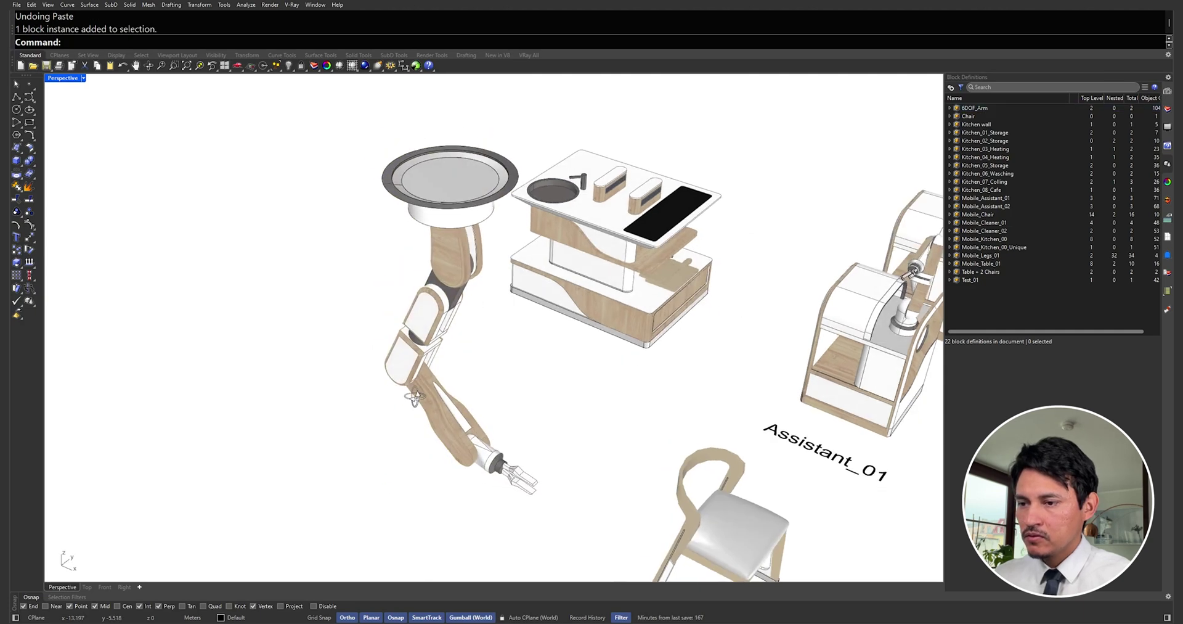
pyautogui.moveTo(362, 471); pyautogui.dragTo(529, 451, button='right')
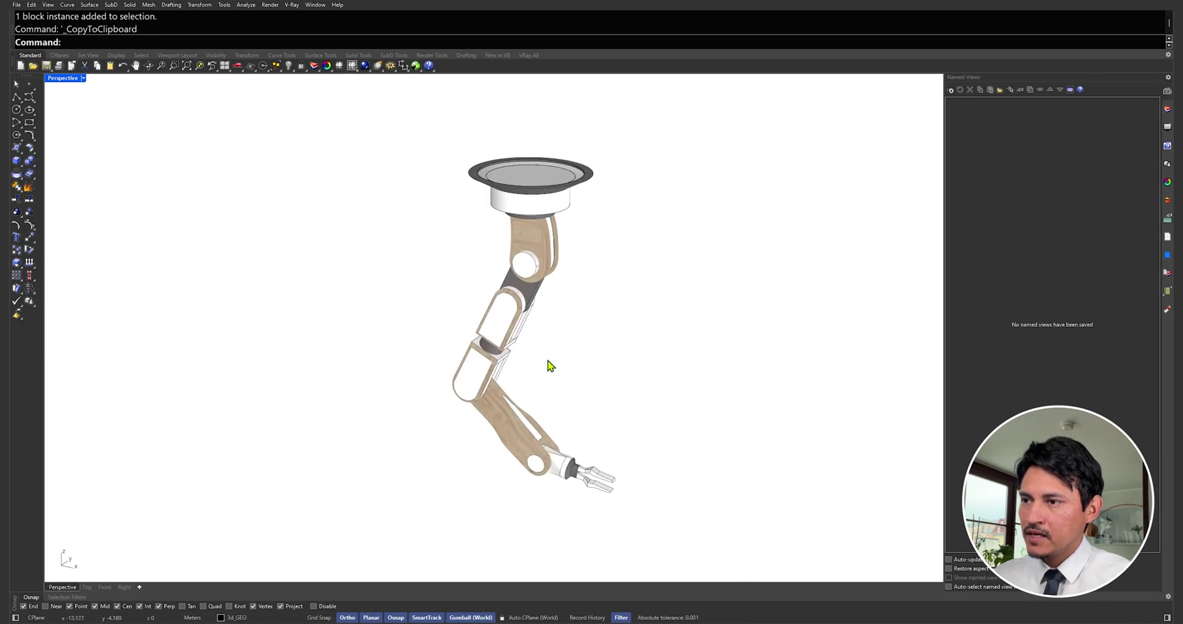
pyautogui.moveTo(548, 361)
pyautogui.mouseDown(button='right')
pyautogui.moveTo(437, 351)
pyautogui.moveTo(370, 320)
pyautogui.mouseUp(button='right')
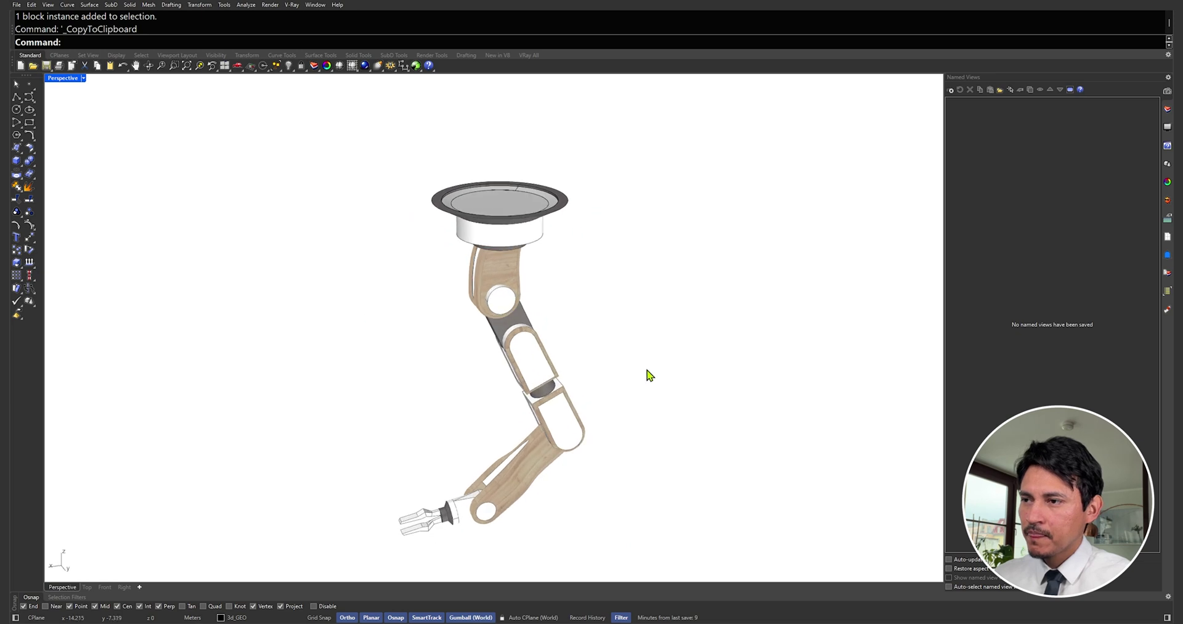
pyautogui.moveTo(651, 376)
pyautogui.mouseDown(button='right')
pyautogui.moveTo(711, 352)
pyautogui.moveTo(559, 354)
pyautogui.moveTo(631, 354)
pyautogui.moveTo(606, 367)
pyautogui.mouseUp(button='right')
# Copy the 6DOF_Arm block into the café model, keeping both blocks as 6DOF_Arm 07–09
pyautogui.click(535, 343)
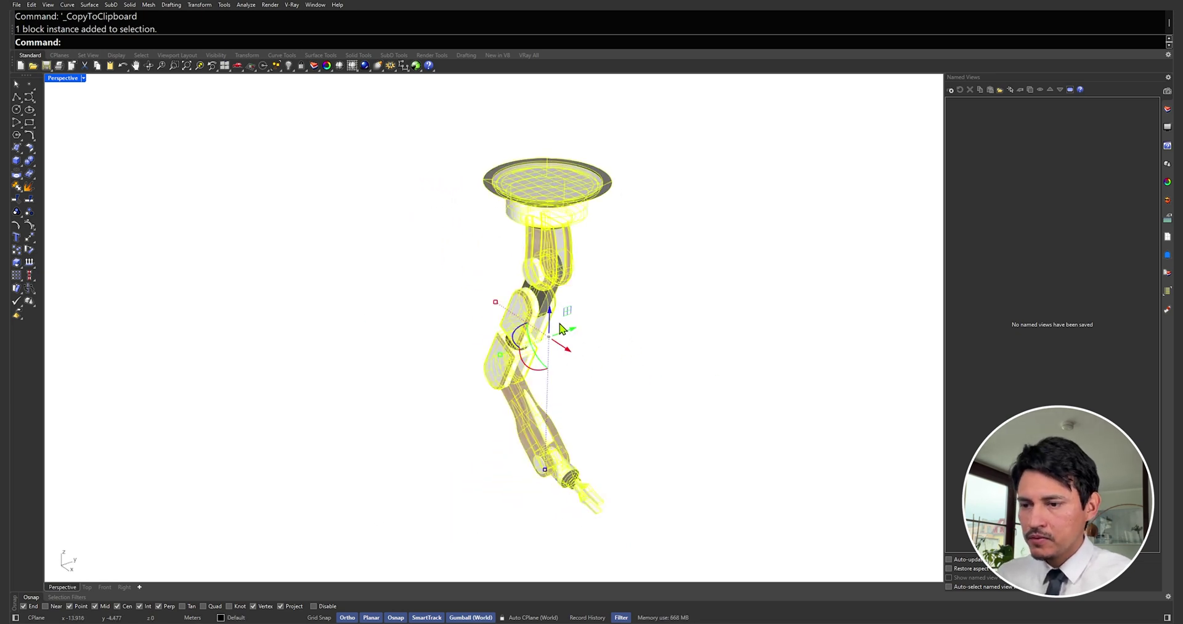
pyautogui.hotkey('ctrl', 'c')
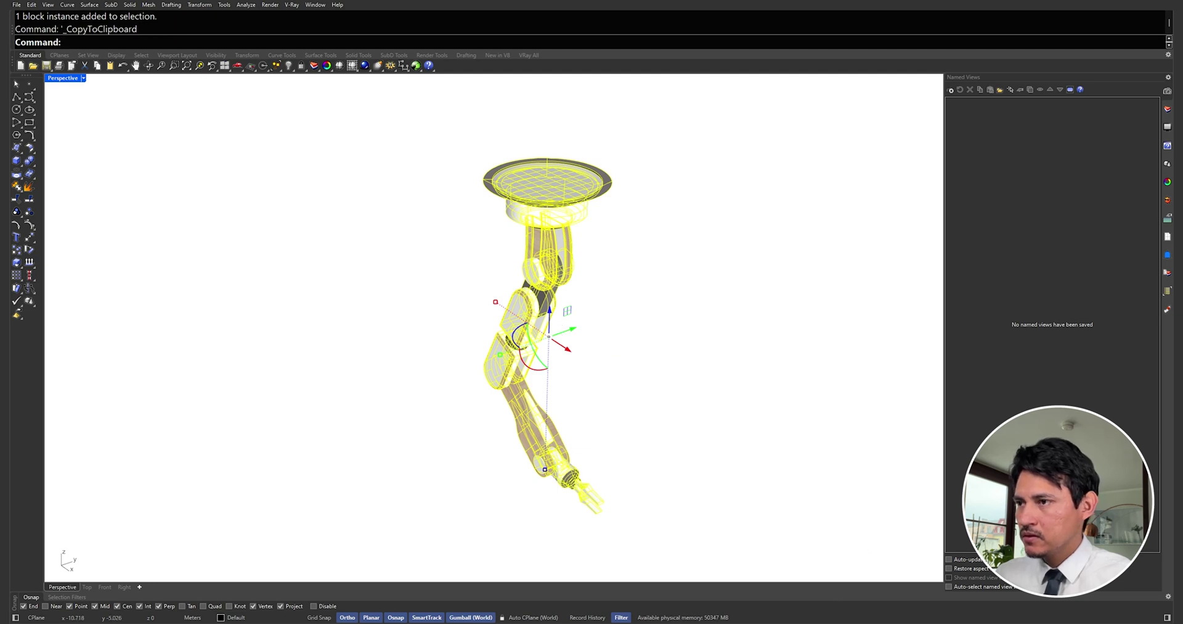
pyautogui.click(702, 580)
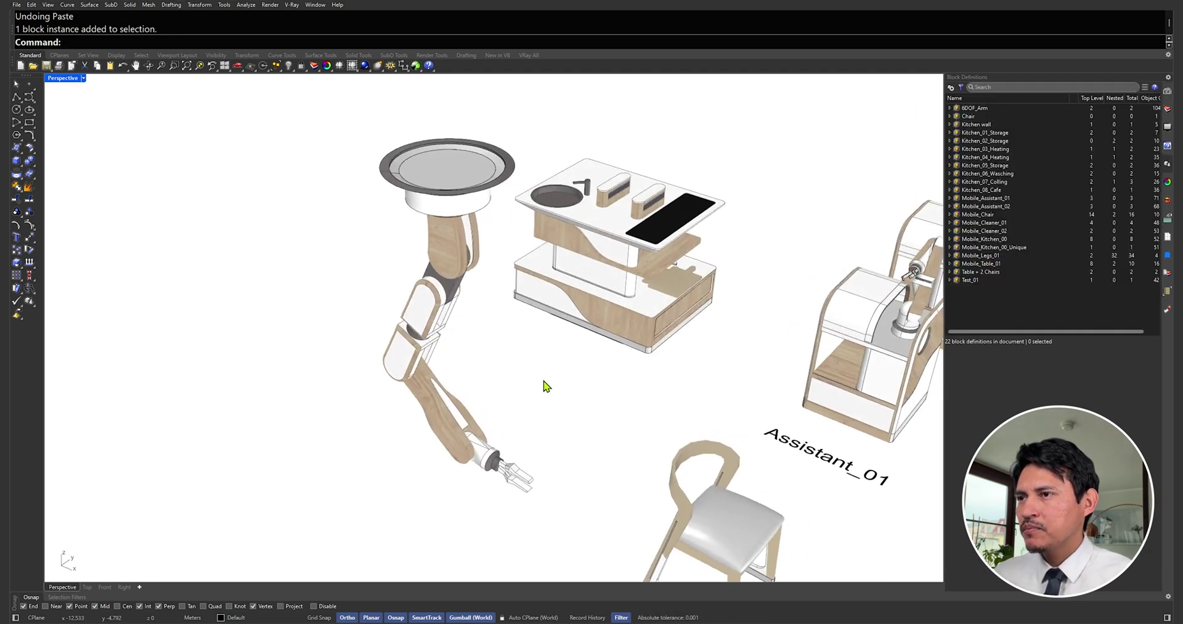
pyautogui.hotkey('ctrl', 'v')
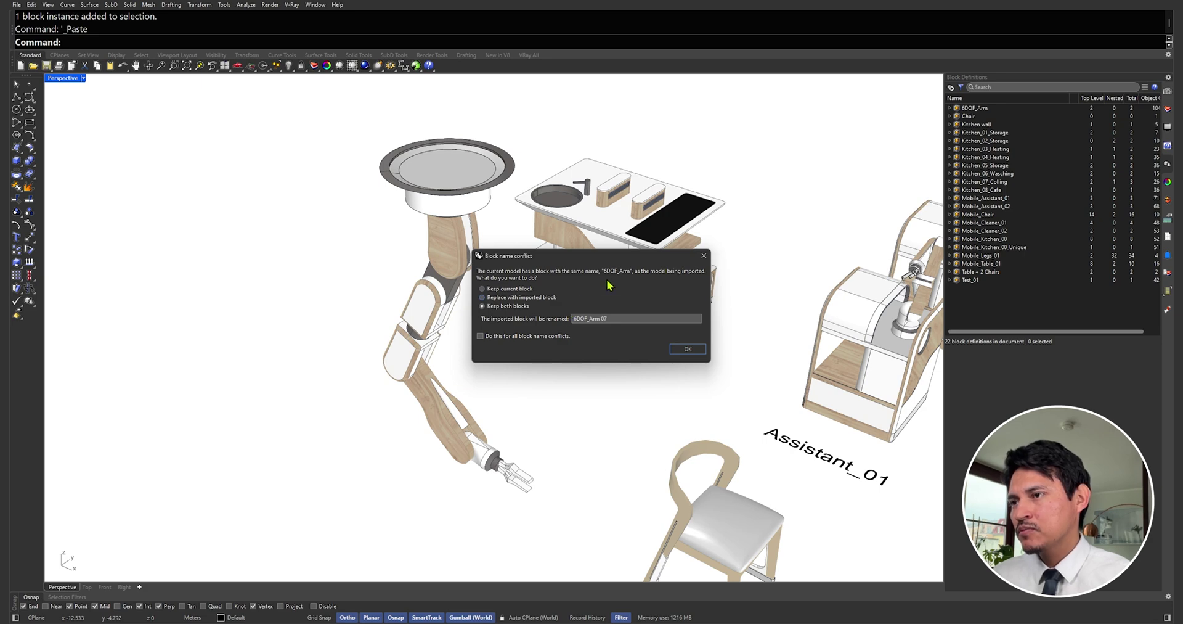
pyautogui.click(679, 349)
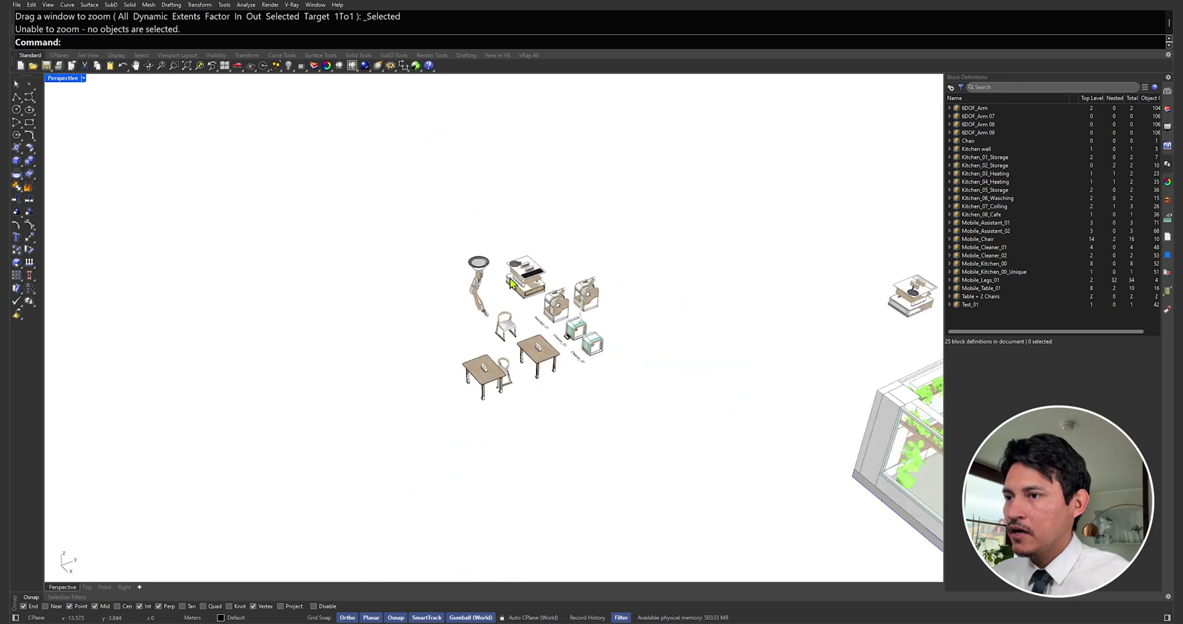
# Select all block instances with SelBlockInstance, confirm 62 in Properties, then clear the selection
pyautogui.scroll(-3, 591, 285)
pyautogui.scroll(5, 639, 199)
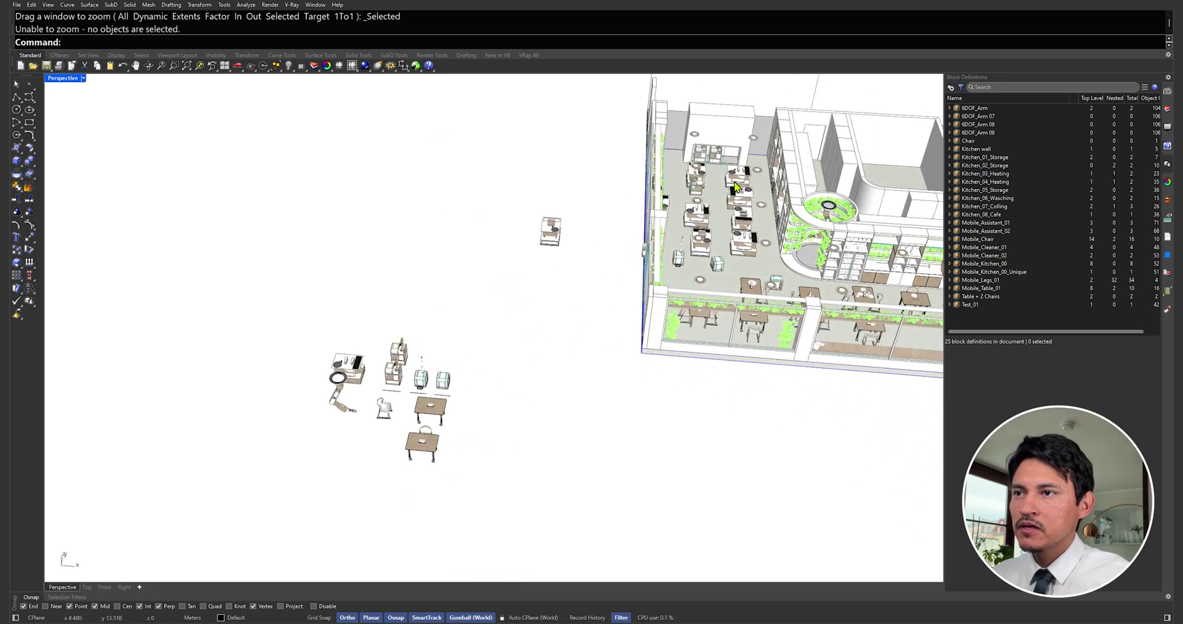
pyautogui.write('SelBlockInstance')
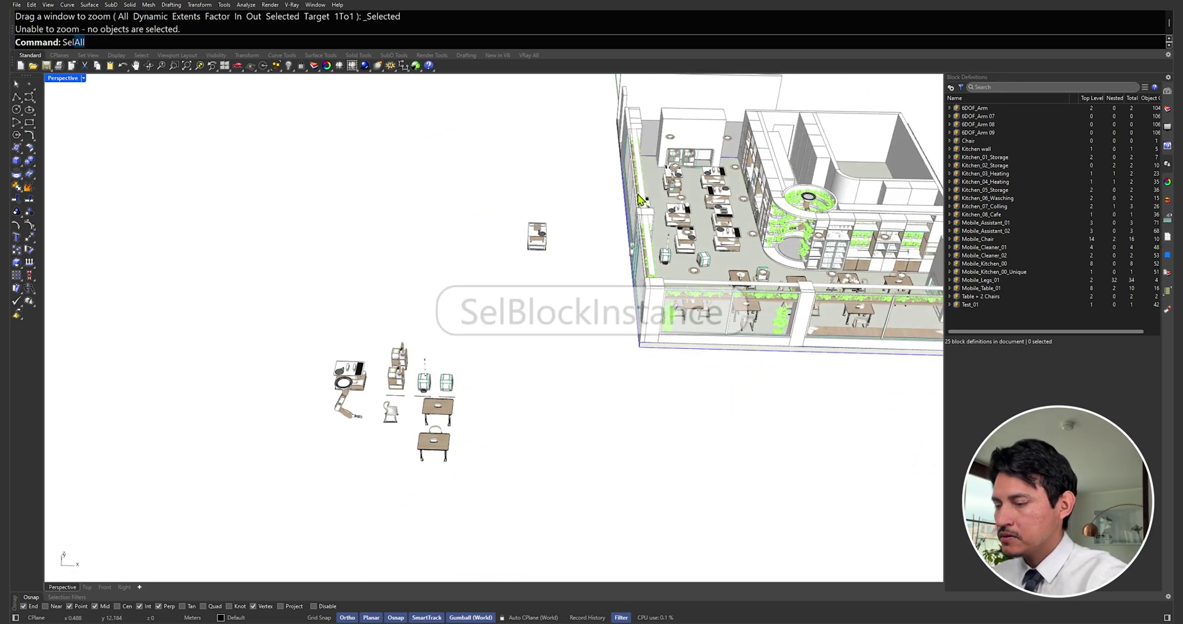
pyautogui.press('Return')
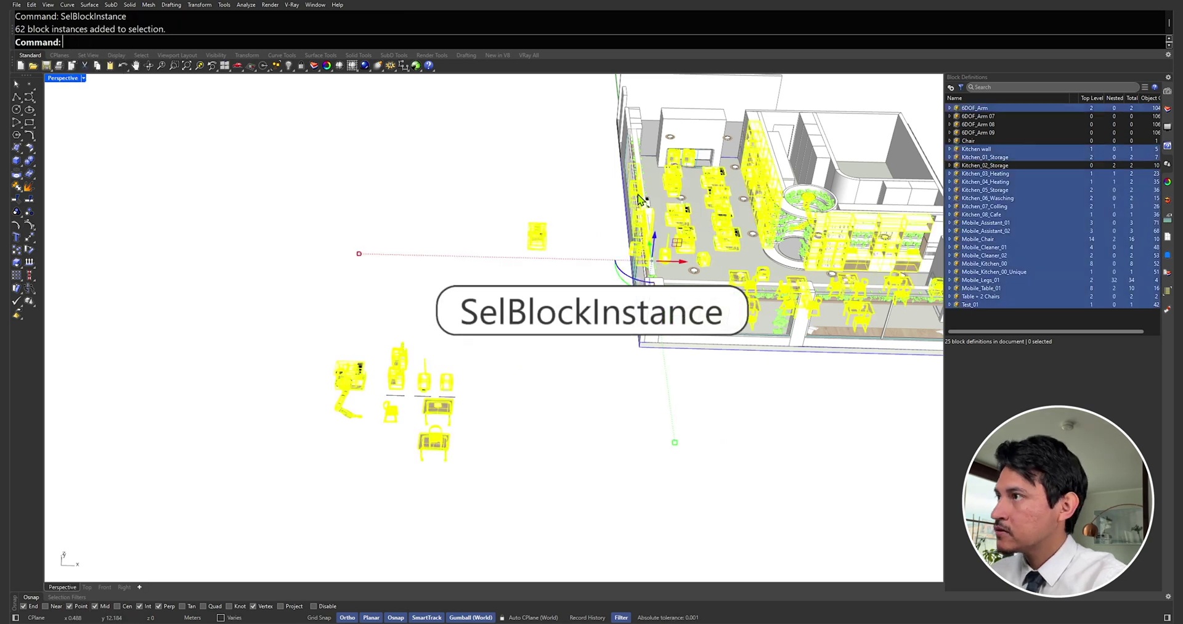
pyautogui.scroll(-3, 465, 259)
pyautogui.moveTo(486, 249); pyautogui.dragTo(677, 205, button='right')
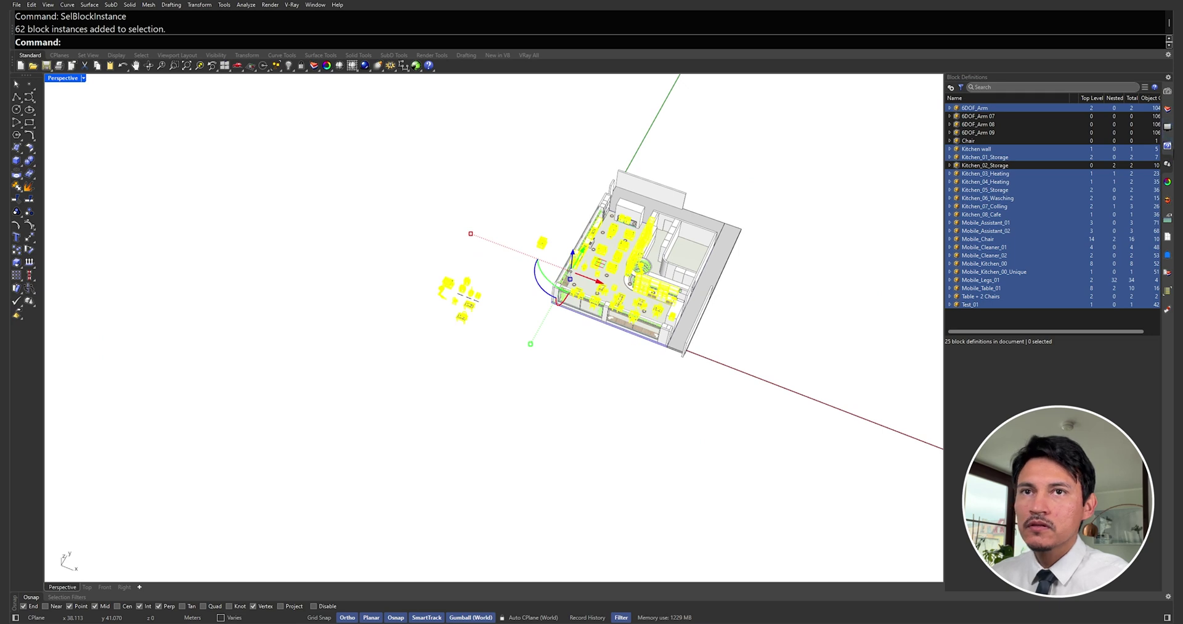
pyautogui.click(1168, 182)
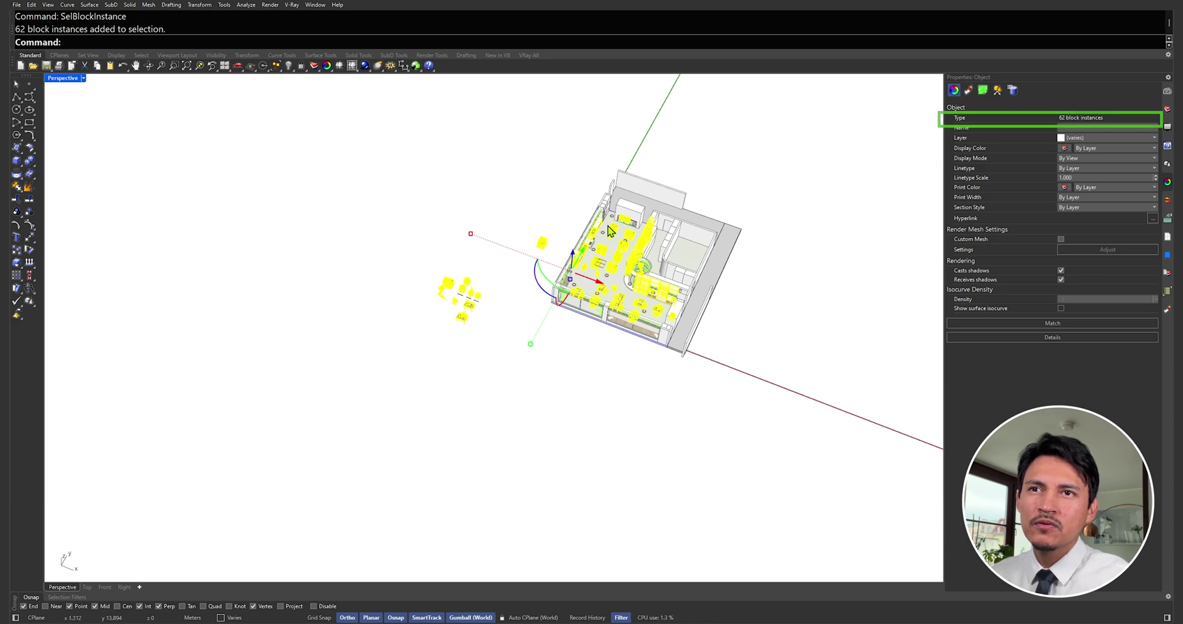
pyautogui.scroll(3, 626, 204)
pyautogui.press('Escape')
pyautogui.scroll(3, 625, 203)
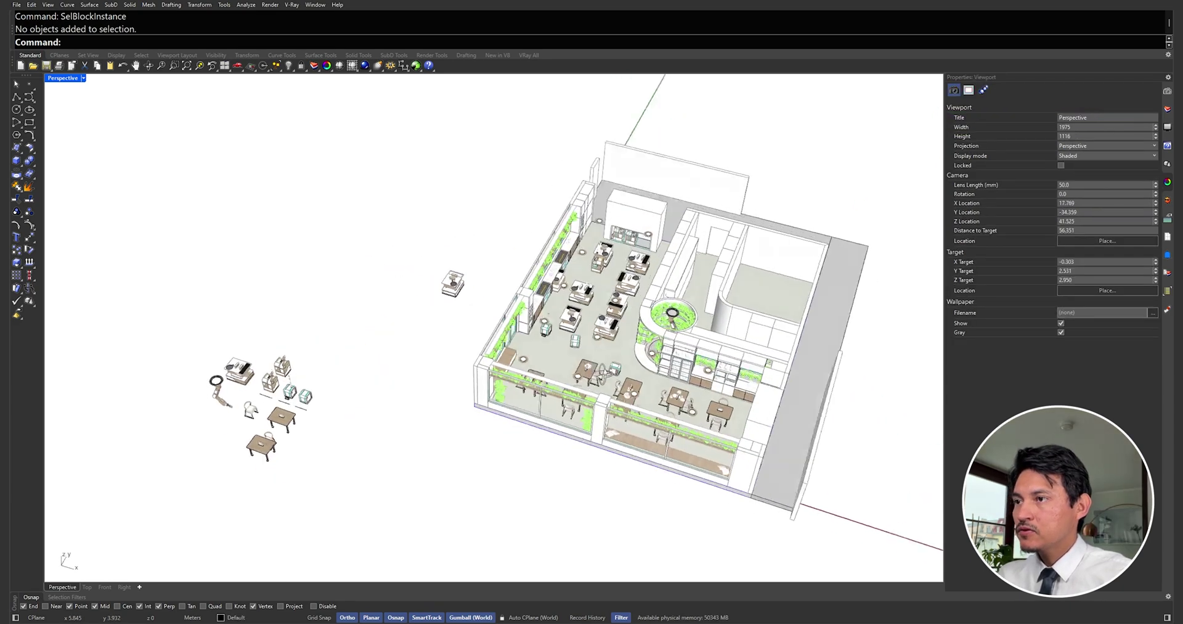
pyautogui.scroll(1, 624, 278)
pyautogui.scroll(3, 624, 279)
pyautogui.click(624, 279)
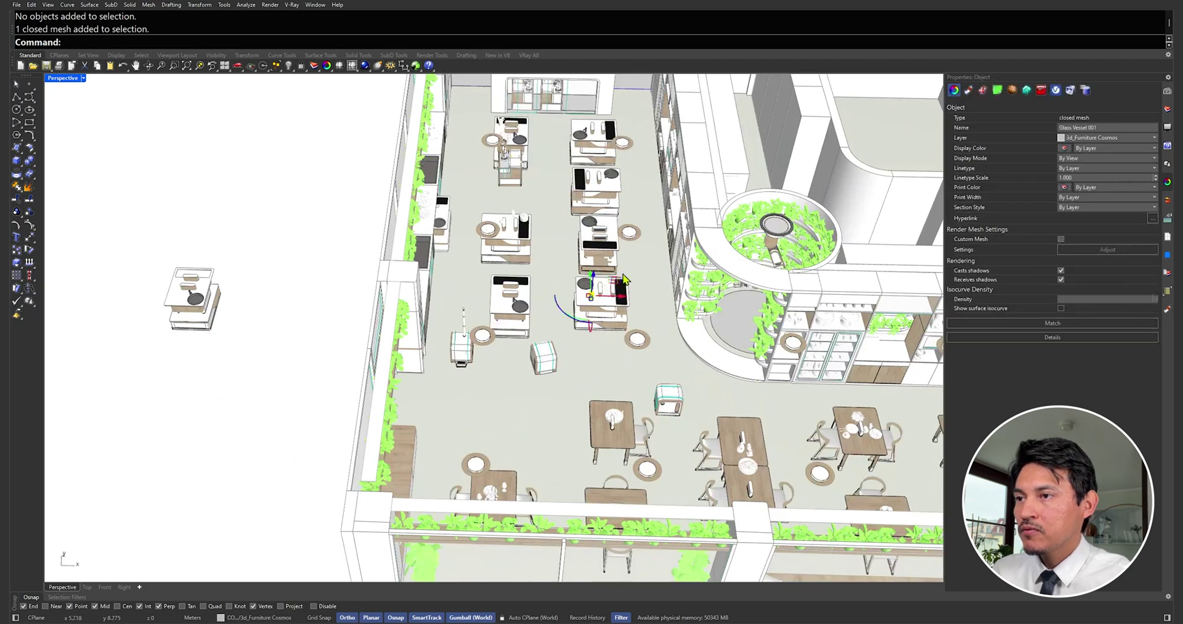
pyautogui.click(624, 308)
pyautogui.keyDown('shift'); pyautogui.click(615, 253); pyautogui.keyUp('shift')
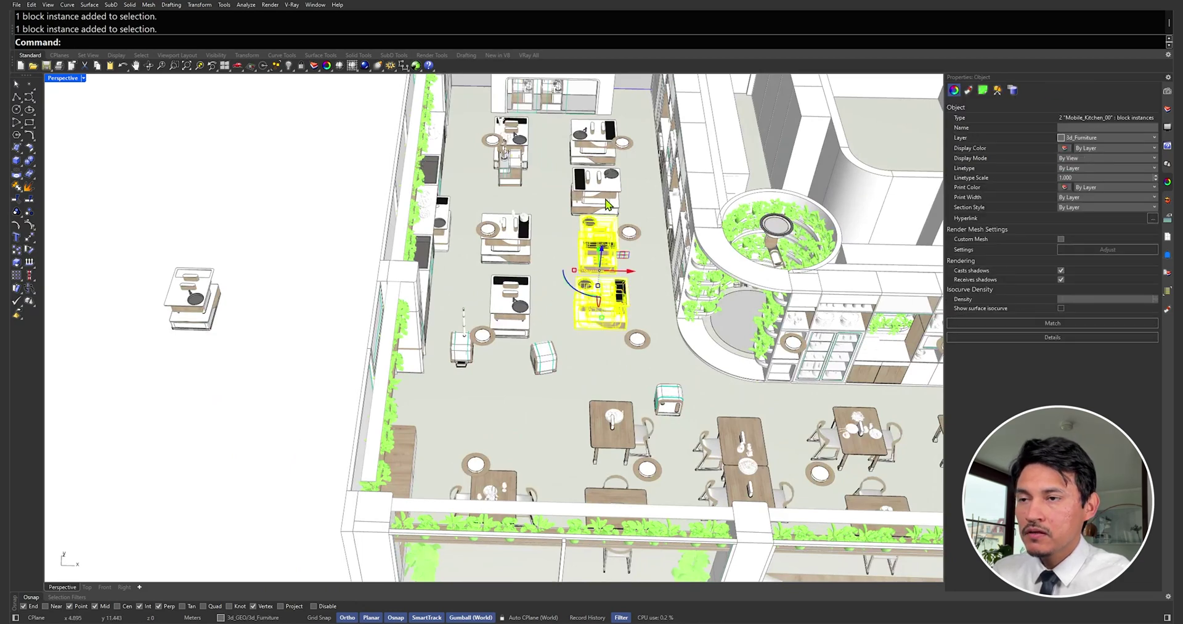
pyautogui.keyDown('shift'); pyautogui.click(592, 210); pyautogui.keyUp('shift')
pyautogui.keyDown('shift'); pyautogui.click(525, 243); pyautogui.keyUp('shift')
pyautogui.keyDown('shift'); pyautogui.click(524, 313); pyautogui.keyUp('shift')
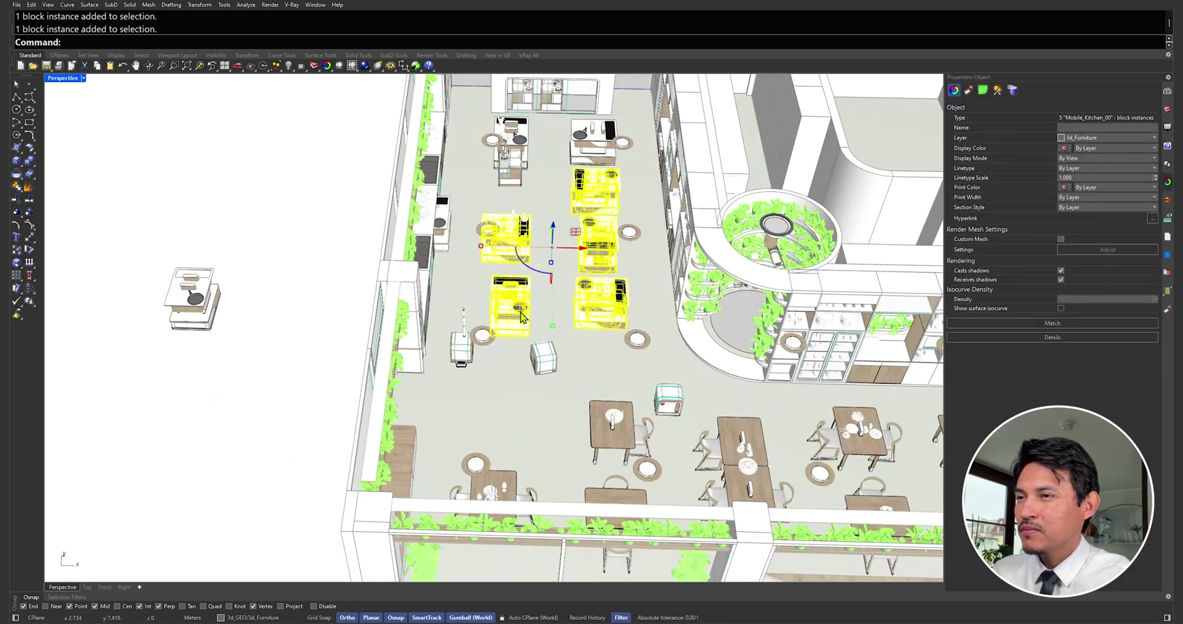
pyautogui.moveTo(525, 318)
pyautogui.mouseDown(button='right')
pyautogui.moveTo(637, 322)
pyautogui.moveTo(630, 331)
pyautogui.mouseUp(button='right')
pyautogui.scroll(-5, 630, 331)
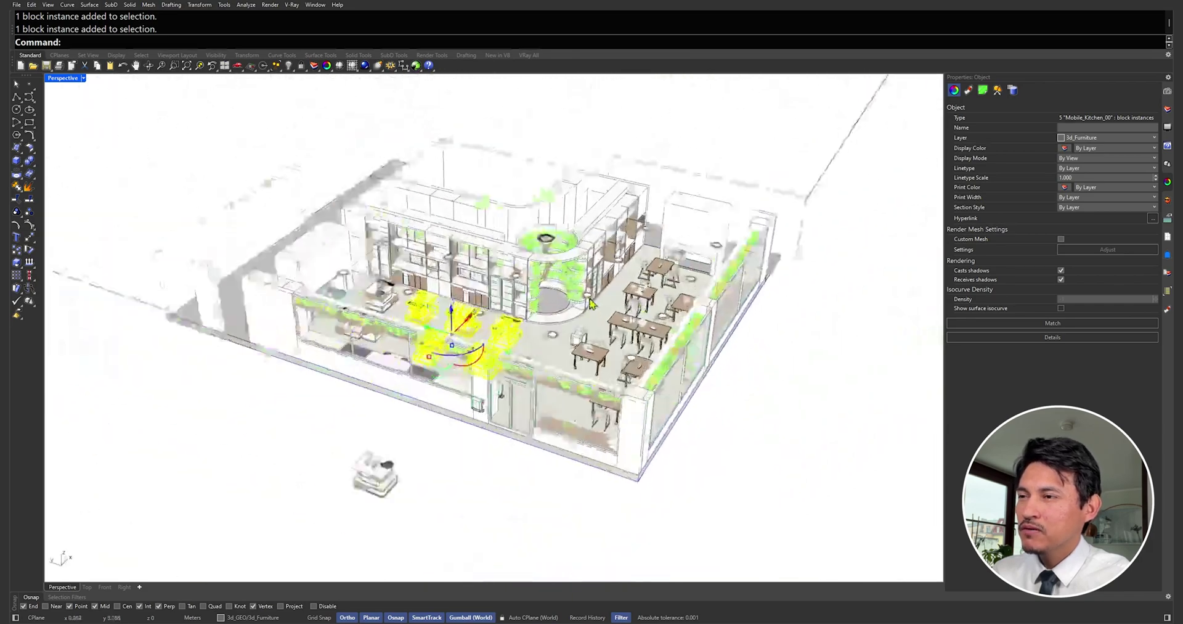
pyautogui.scroll(5, 630, 330)
pyautogui.press('Escape')
pyautogui.click(631, 354)
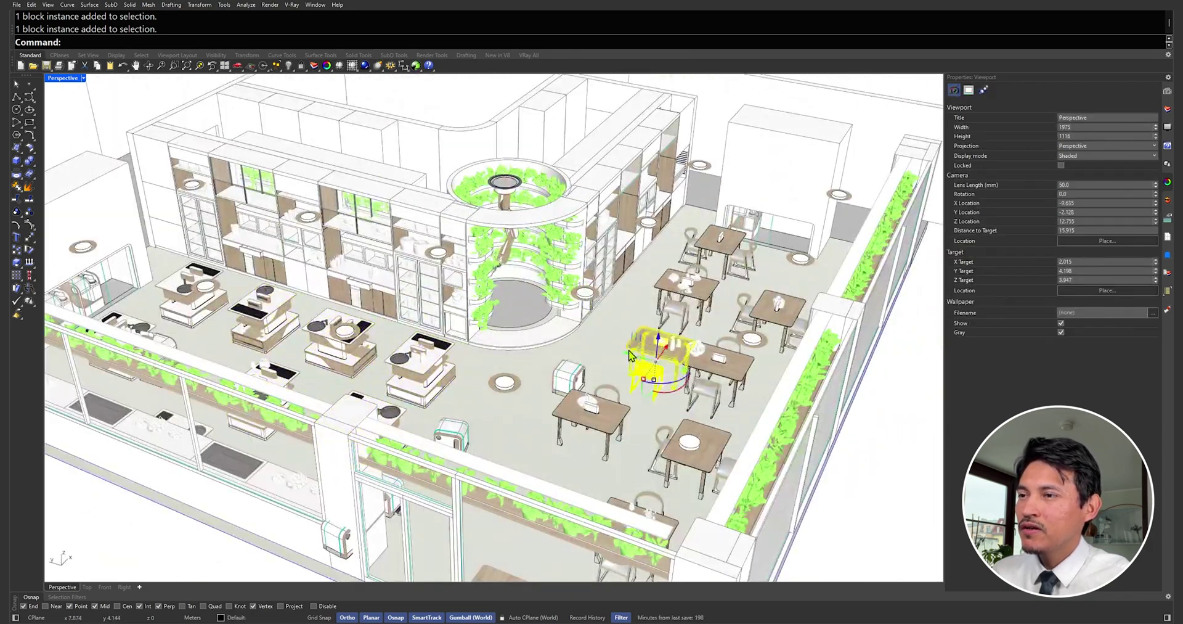
pyautogui.keyDown('shift'); pyautogui.click(709, 302); pyautogui.keyUp('shift')
pyautogui.keyDown('shift'); pyautogui.click(733, 263); pyautogui.keyUp('shift')
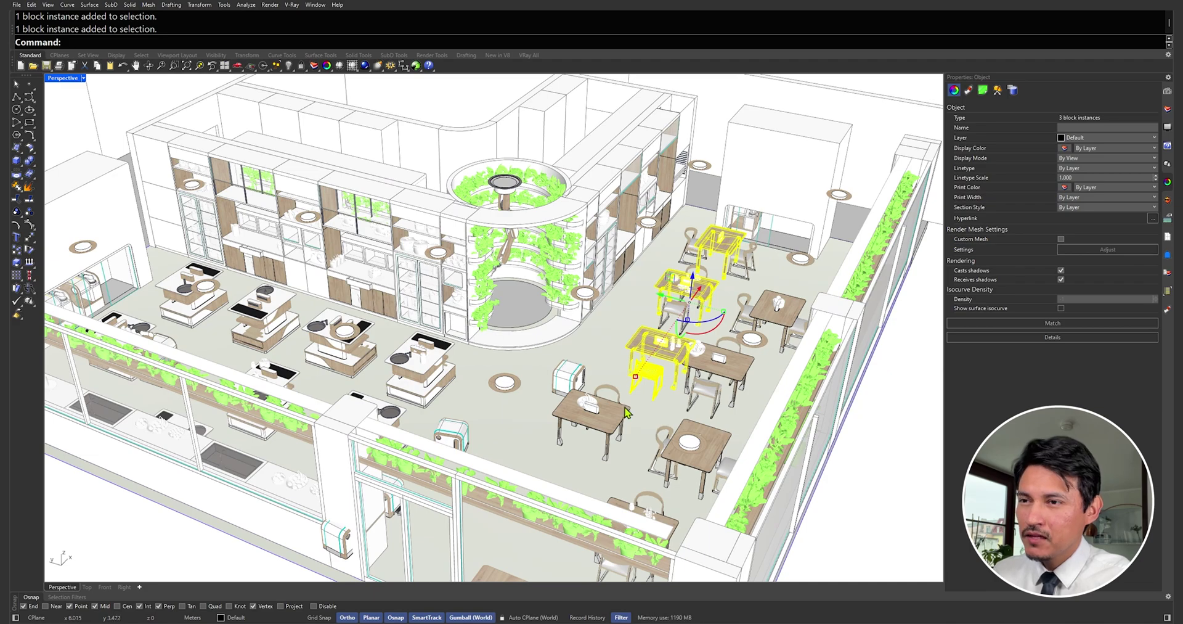
pyautogui.keyDown('shift'); pyautogui.click(626, 411); pyautogui.keyUp('shift')
pyautogui.keyDown('shift'); pyautogui.click(738, 383); pyautogui.keyUp('shift')
pyautogui.moveTo(733, 387)
pyautogui.mouseDown(button='right')
pyautogui.moveTo(708, 404)
pyautogui.moveTo(724, 400)
pyautogui.mouseUp(button='right')
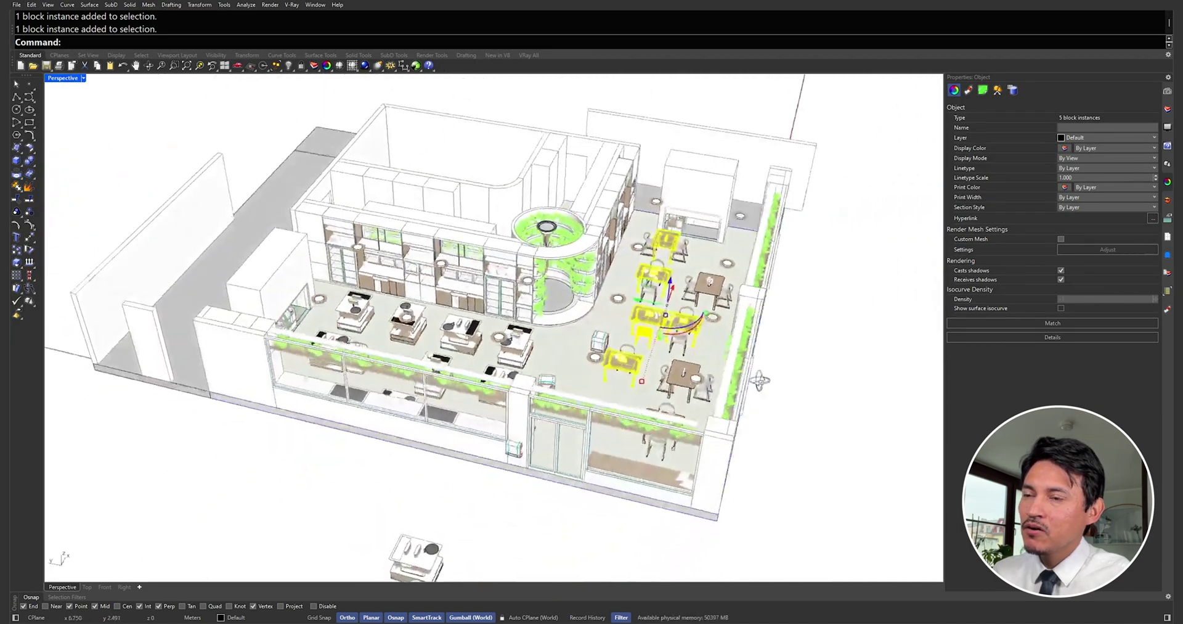
pyautogui.moveTo(759, 380); pyautogui.dragTo(779, 388, button='right')
pyautogui.scroll(-5, 779, 388)
pyautogui.scroll(5, 733, 359)
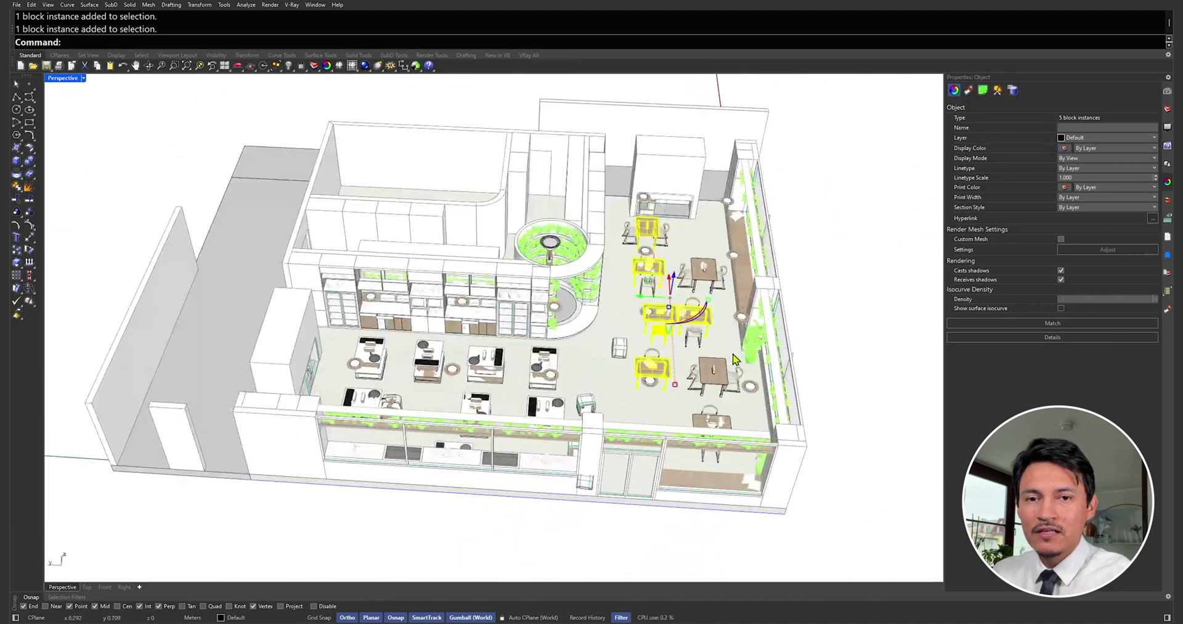
pyautogui.press('Escape')
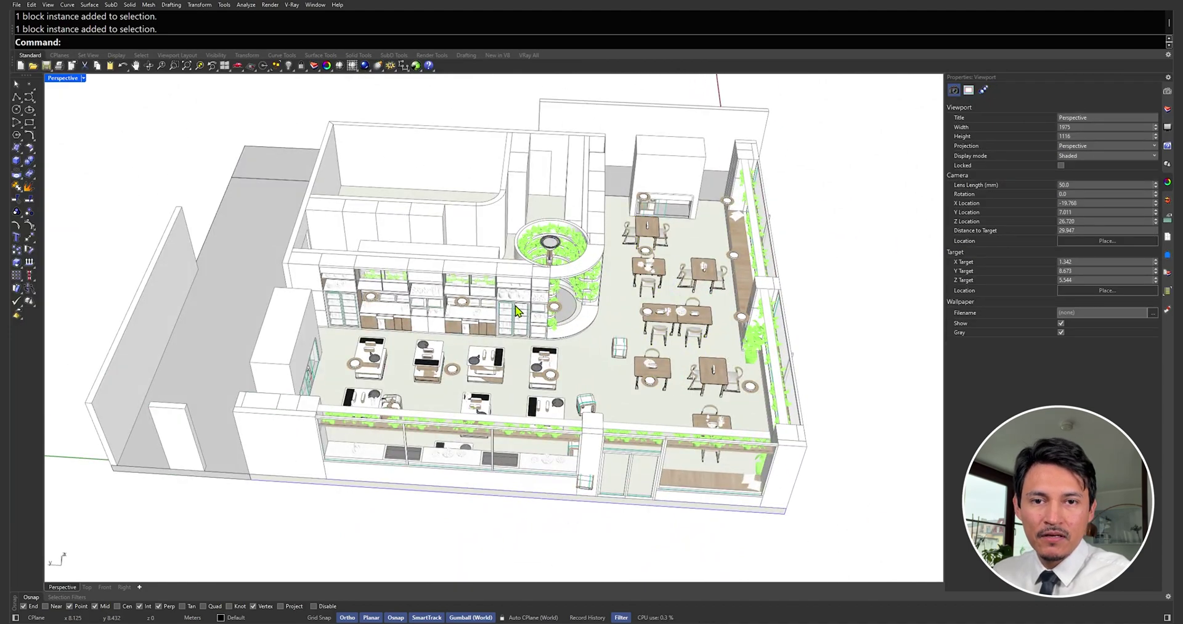